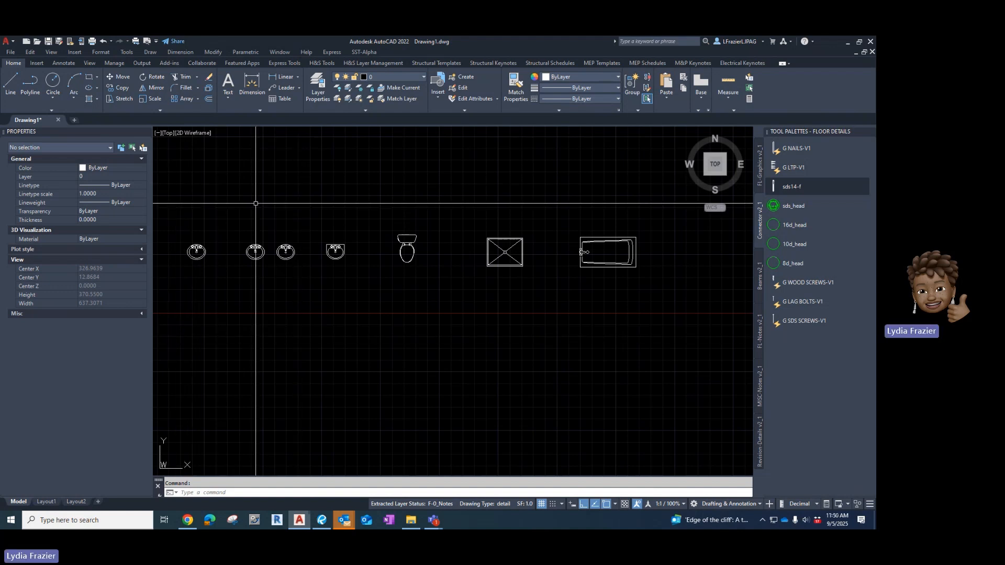
- Start a new block definition and name it BR_Fixtures
type("blockeditor")
key("Return")
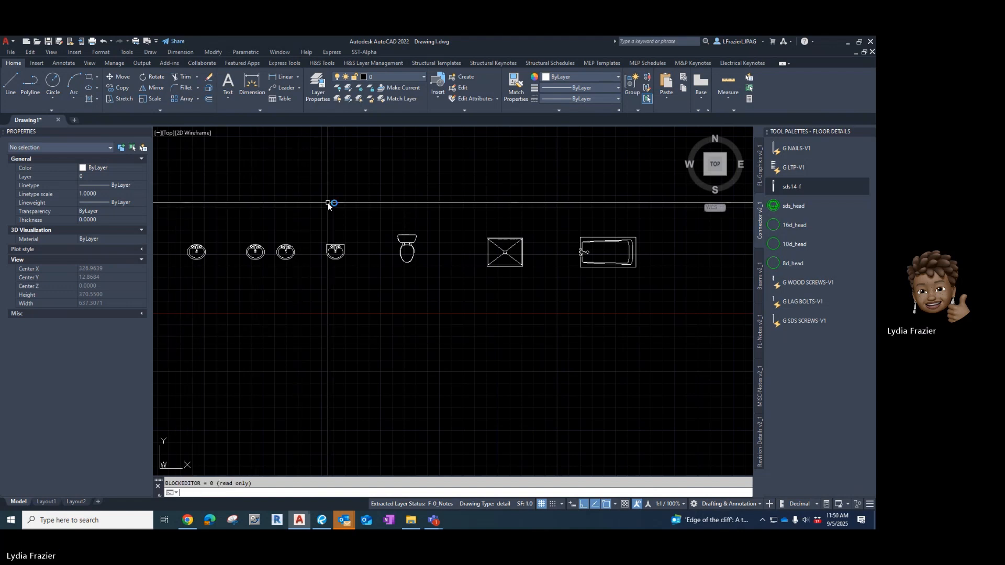
type("block")
key("Return")
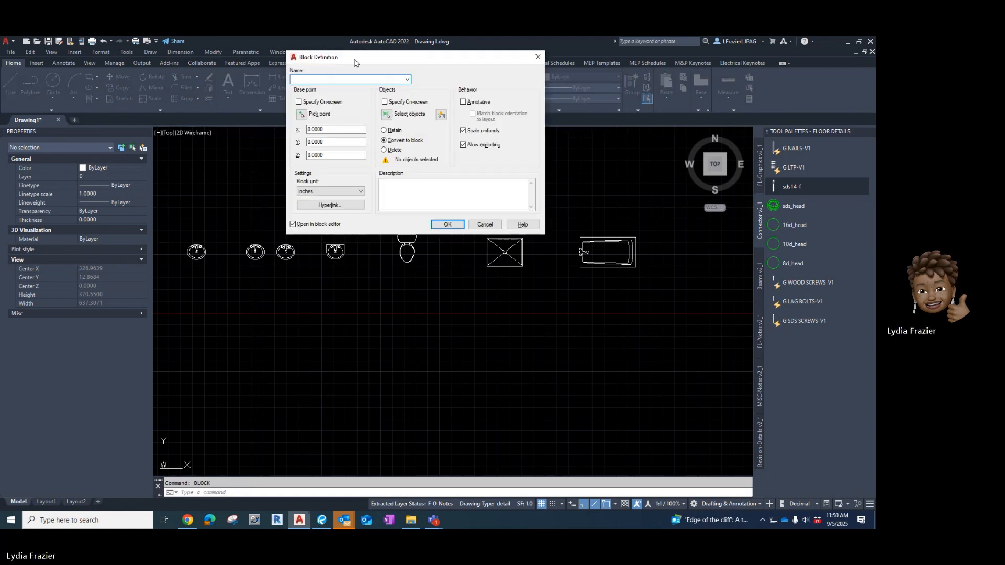
left_click_drag(344, 56, 279, 52)
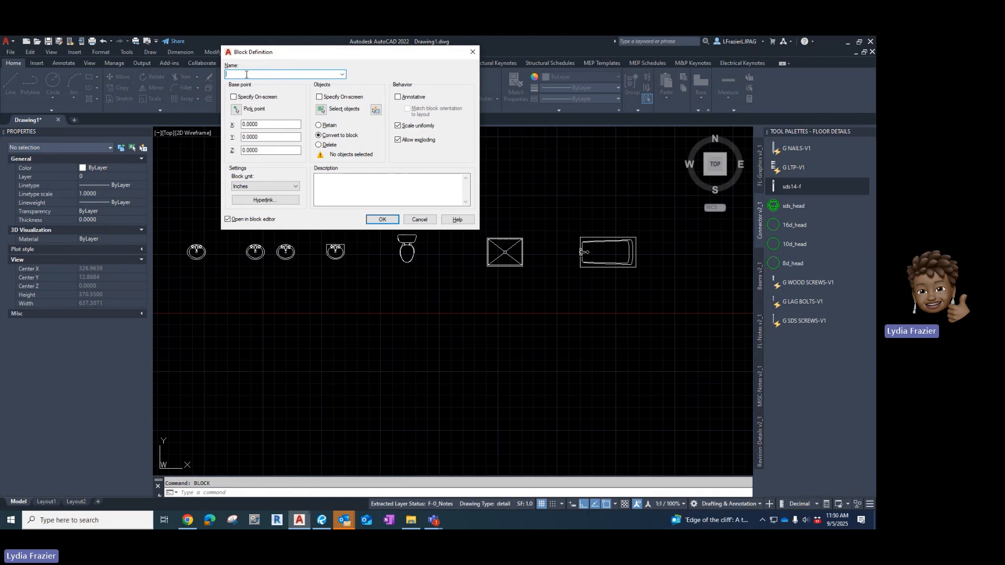
type("BR_Fixtures")
- Select all the sinks, the toilet, shower and bathtub as the block's objects, create the block and open it for editing
left_click(324, 110)
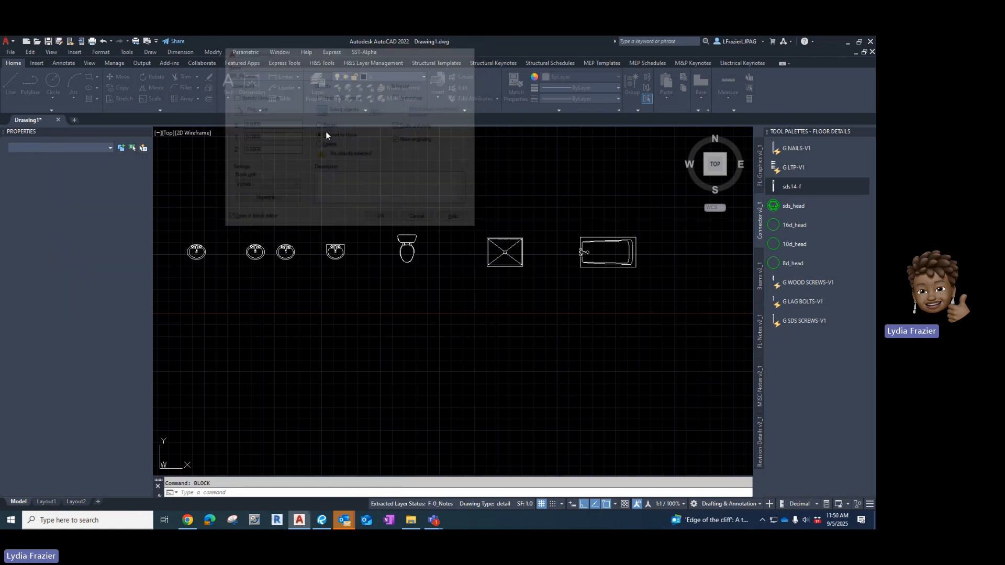
left_click(680, 212)
left_click(175, 303)
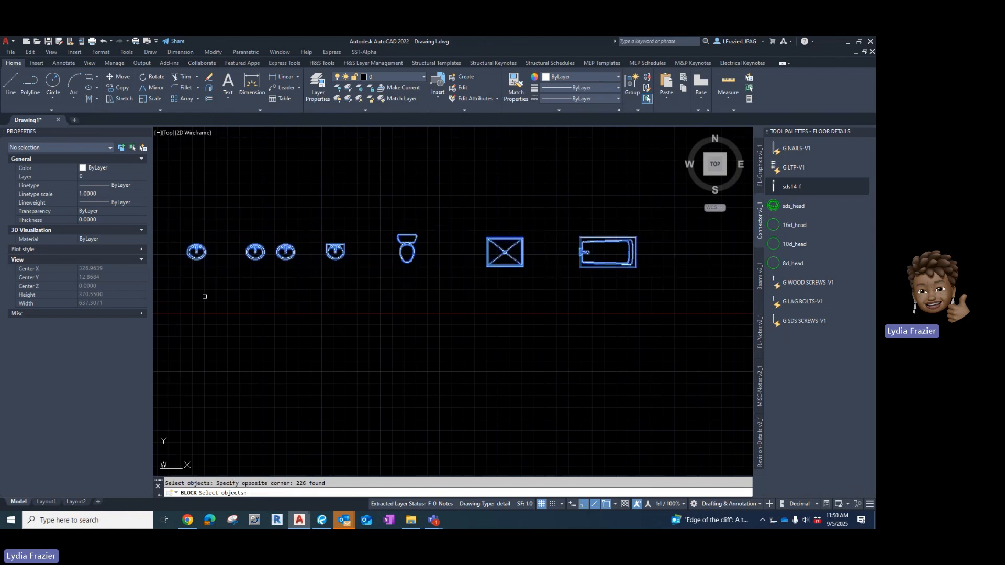
key("Return")
left_click(383, 224)
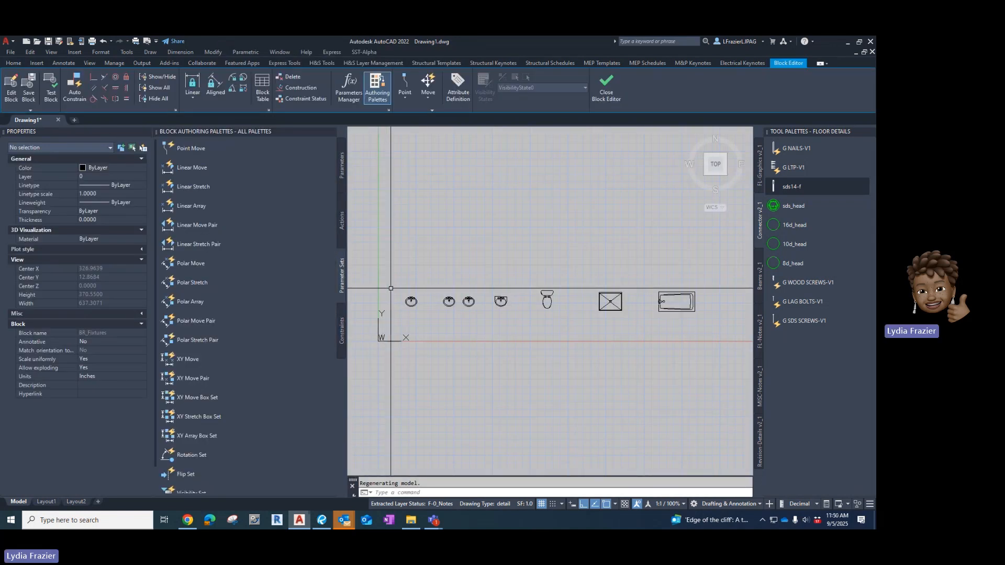
- Close the block authoring palettes and reopen them
scroll(423, 319, "up", 4)
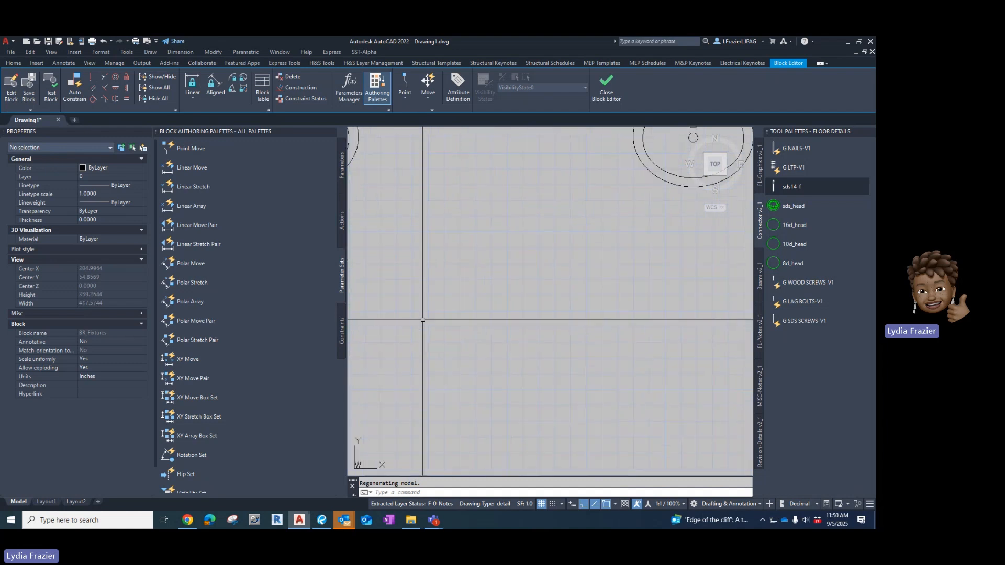
scroll(450, 306, "down", 2)
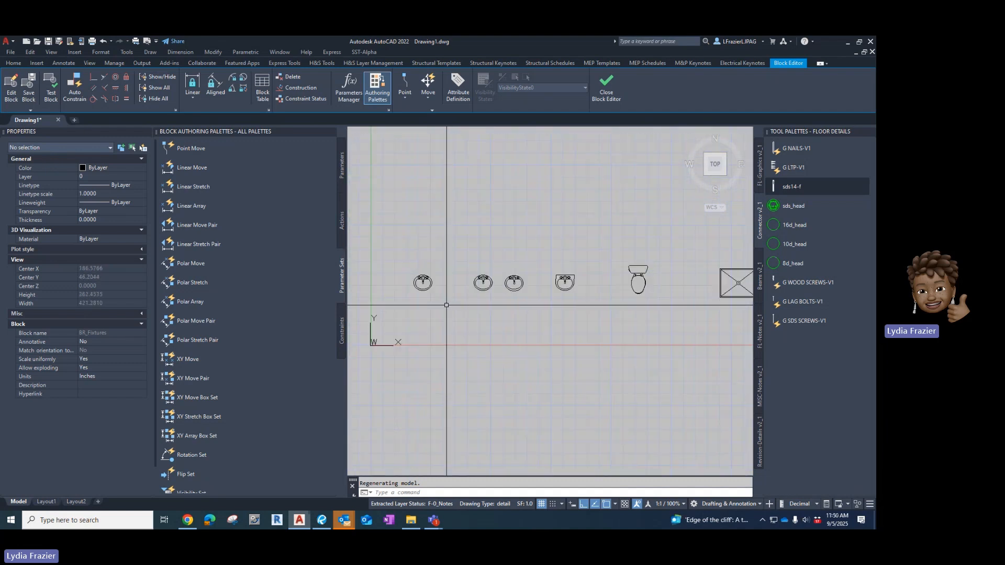
scroll(446, 304, "up", 2)
scroll(447, 302, "down", 2)
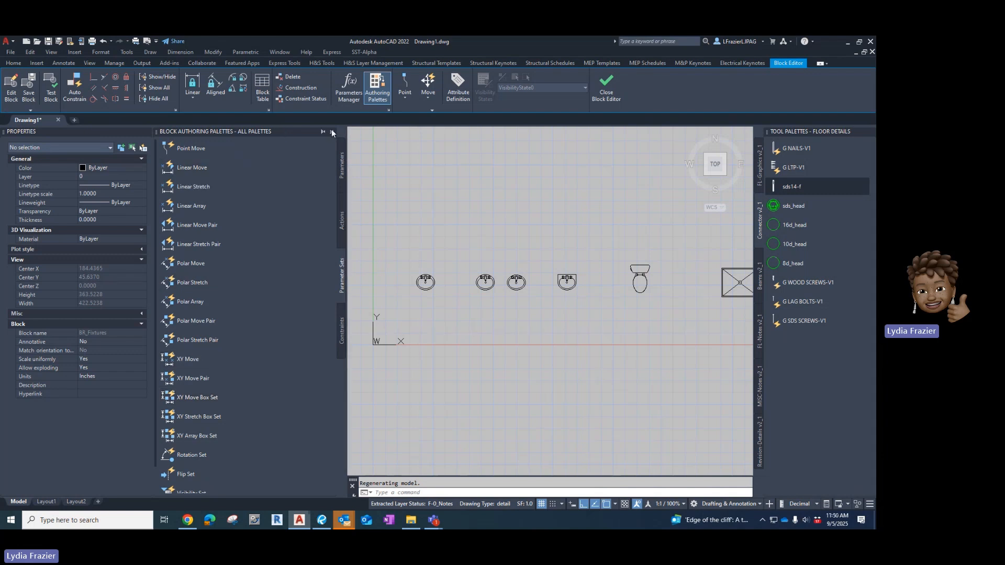
left_click(331, 132)
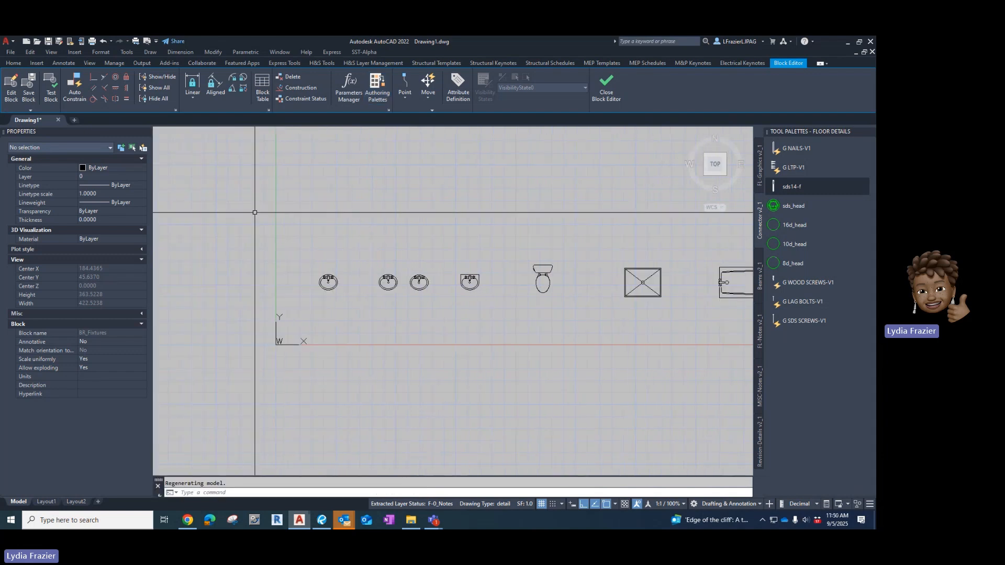
left_click(377, 87)
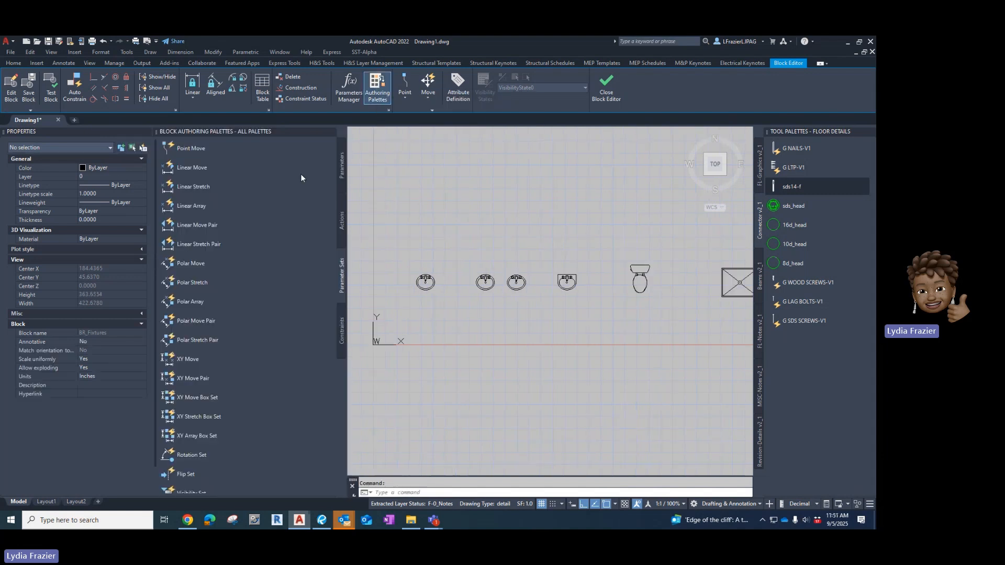
- Add a rotation parameter set centred on the first sink's drain, with its radius just beyond the front edge and default angle pointing straight down
scroll(304, 325, "down", 2)
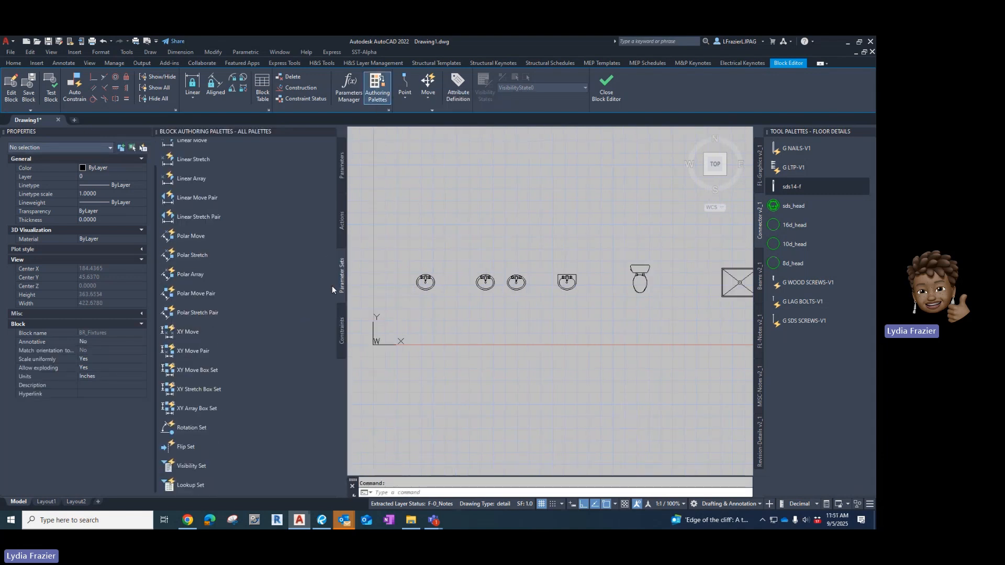
left_click(168, 433)
scroll(403, 285, "up", 5)
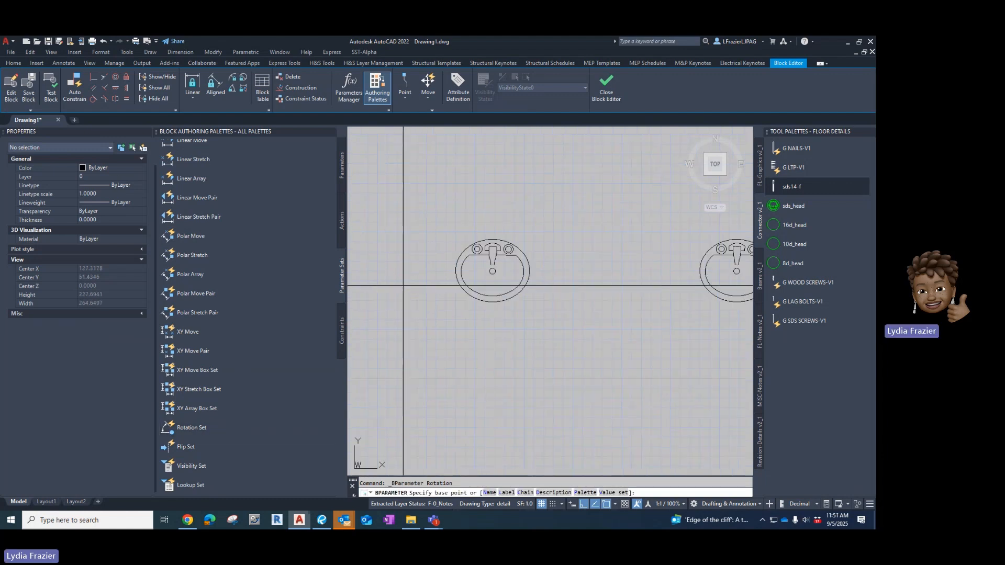
scroll(483, 270, "up", 3)
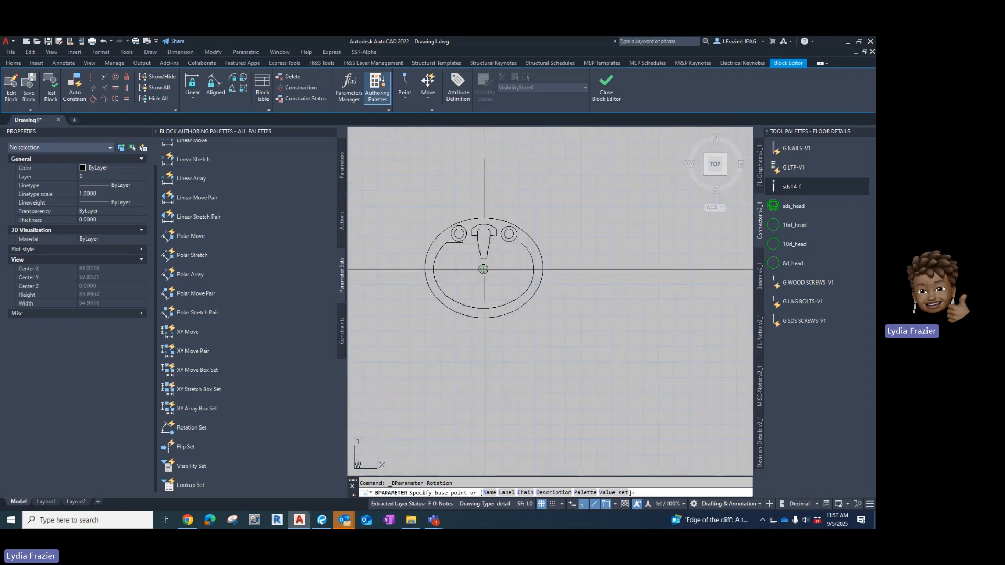
left_click(484, 270)
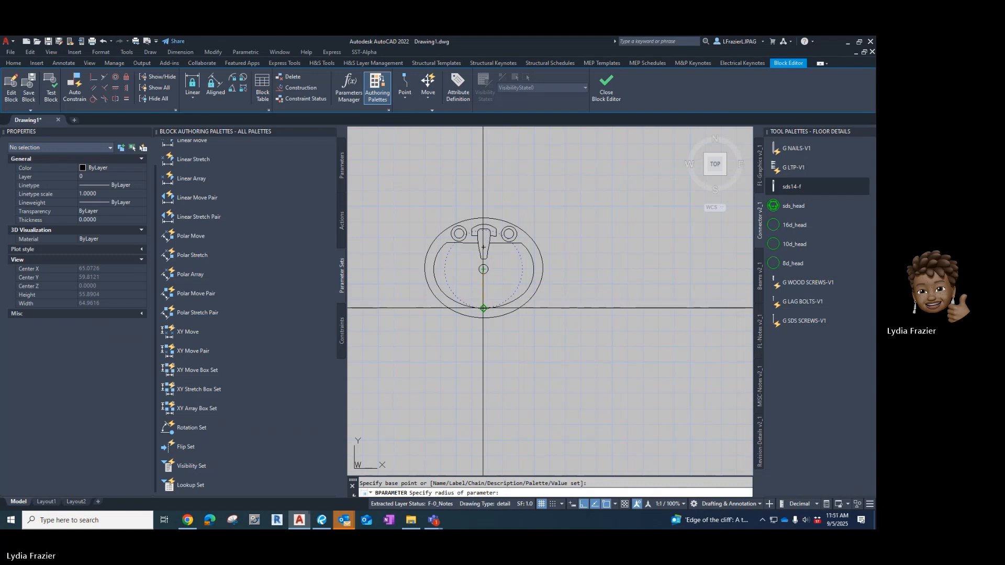
left_click(483, 325)
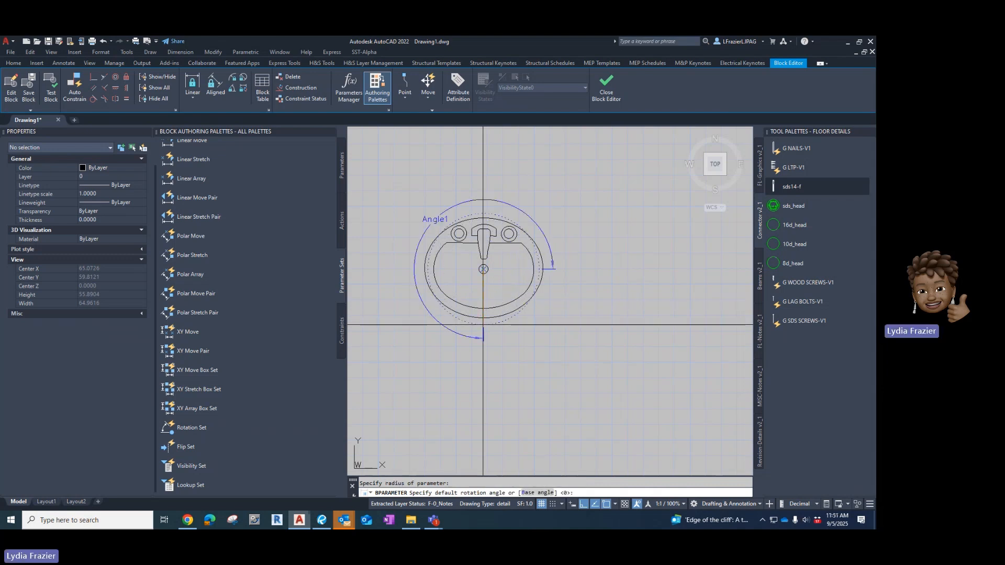
left_click(483, 325)
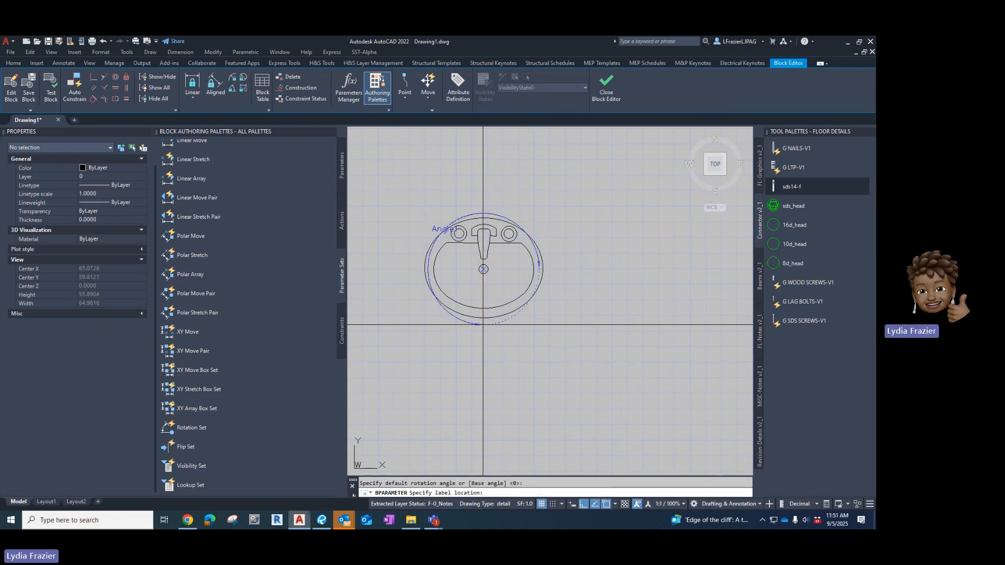
left_click(482, 325)
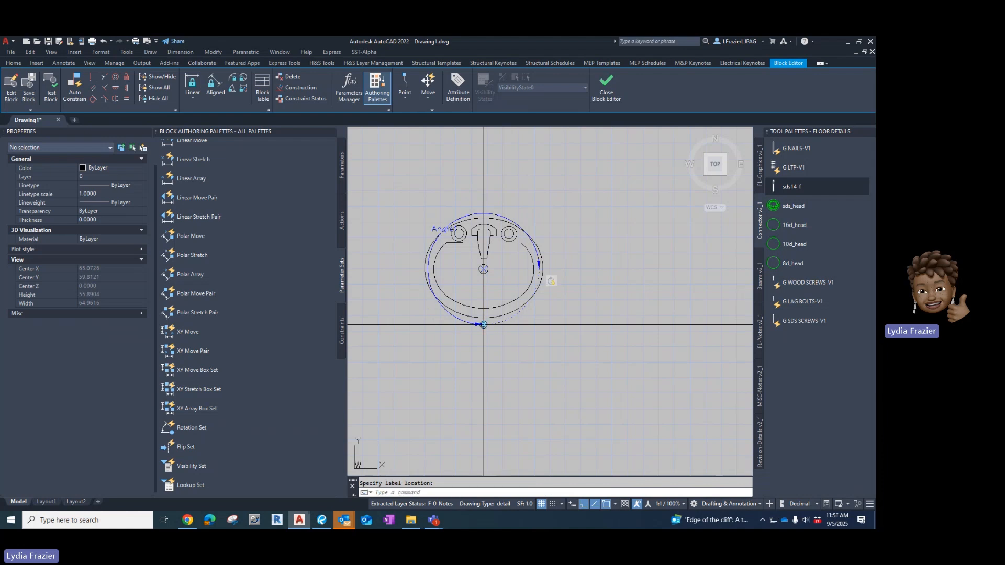
scroll(483, 325, "down", 4)
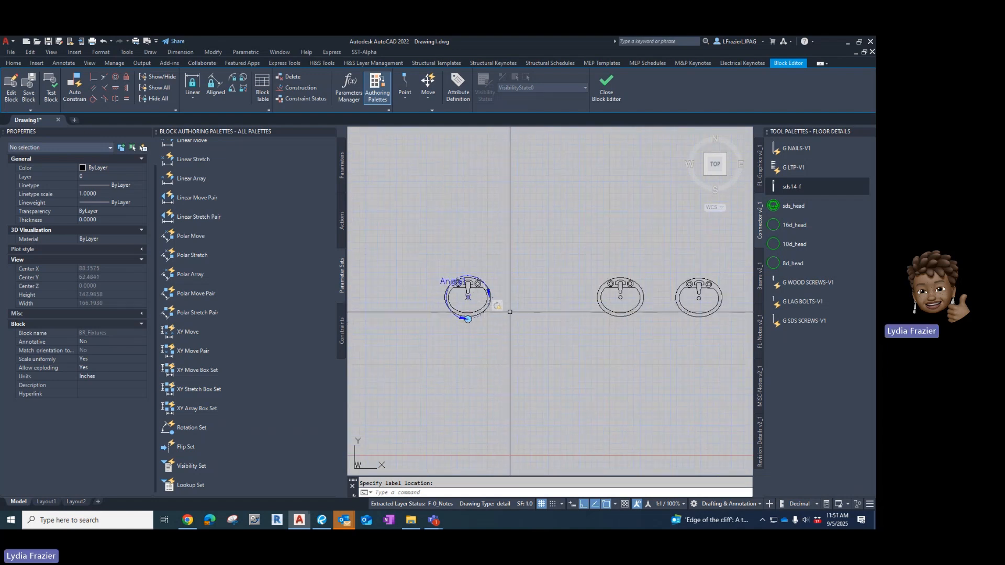
scroll(495, 306, "down", 2)
scroll(484, 317, "up", 5)
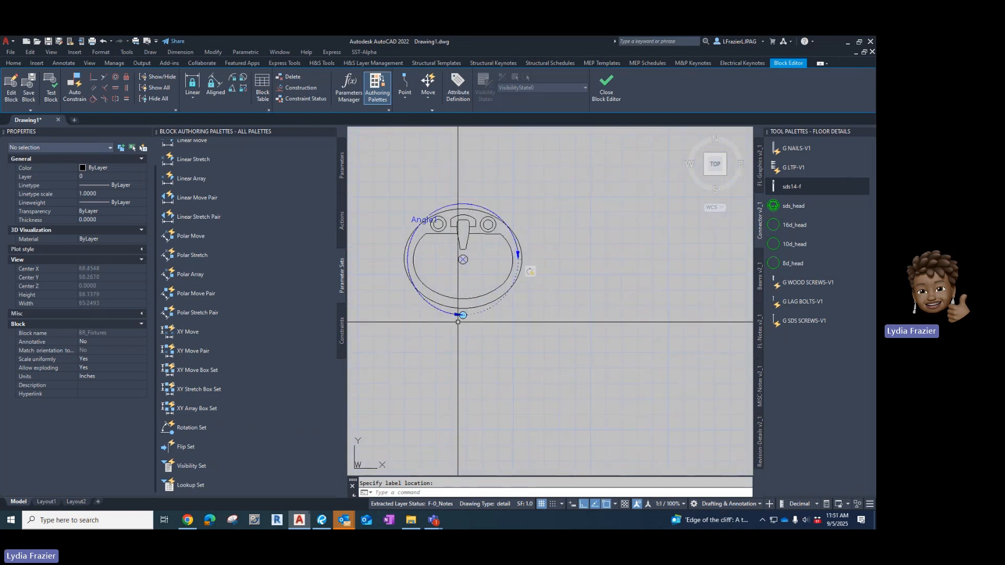
scroll(458, 322, "down", 2)
scroll(458, 321, "down", 3)
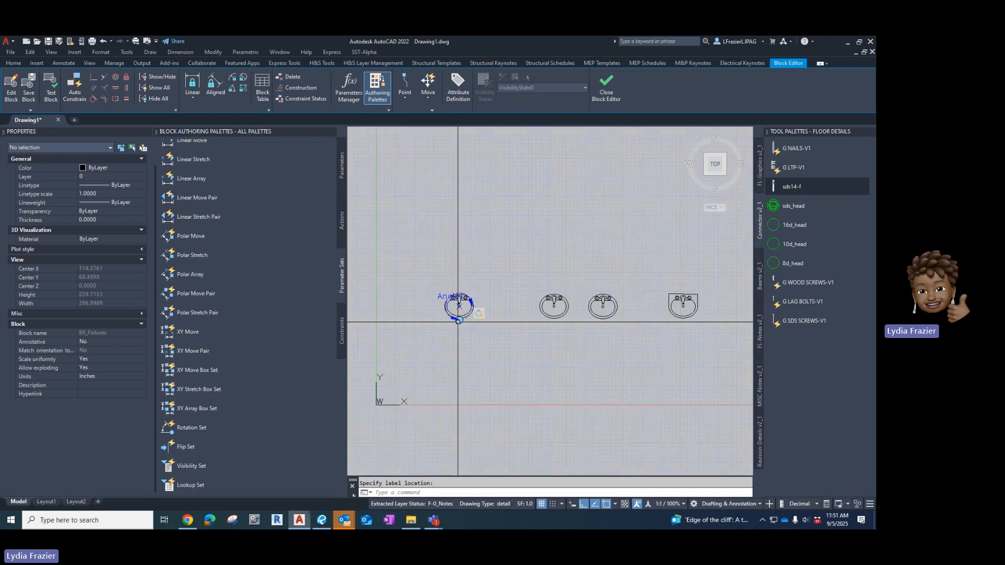
scroll(458, 320, "down", 2)
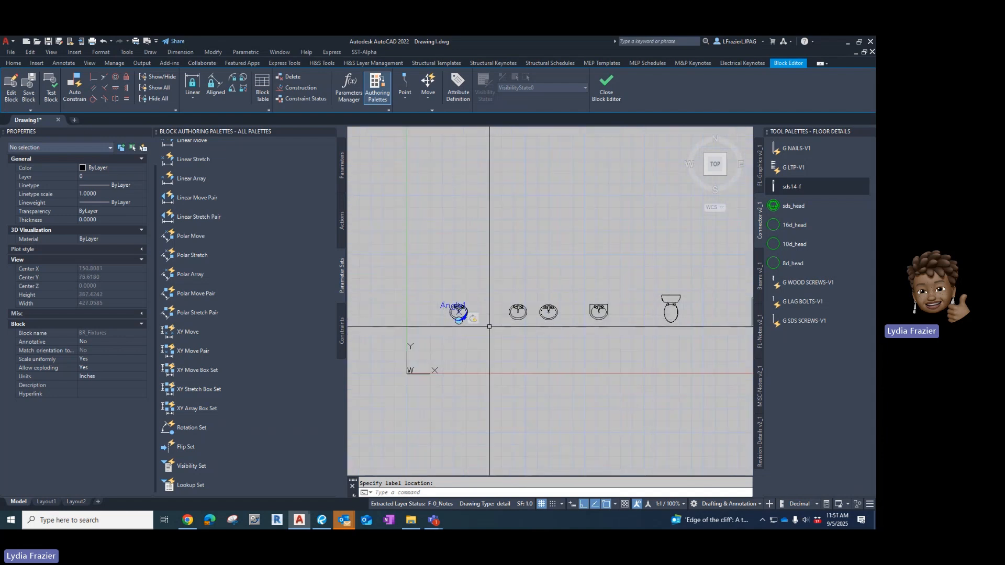
scroll(432, 326, "up", 5)
scroll(452, 332, "down", 3)
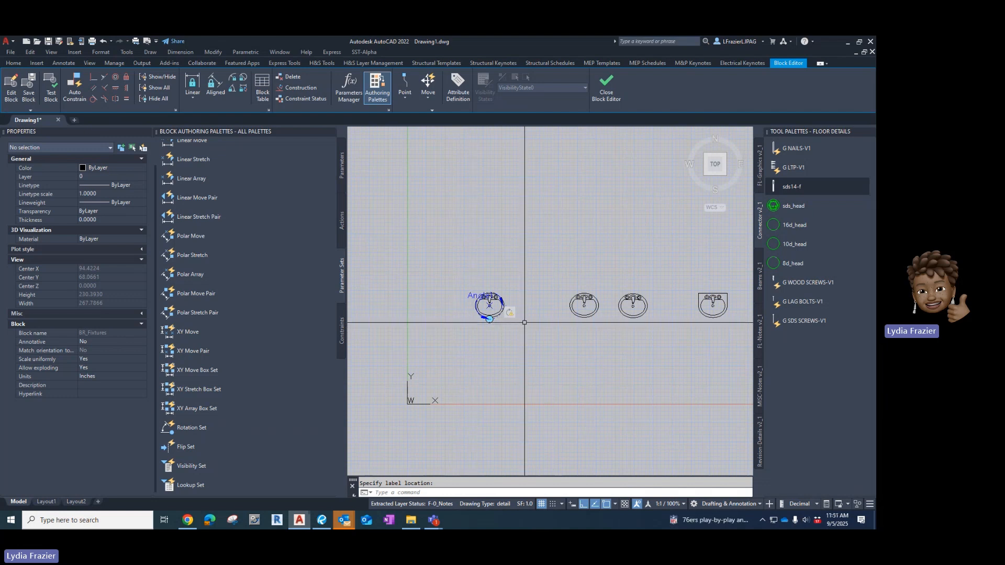
right_click(510, 314)
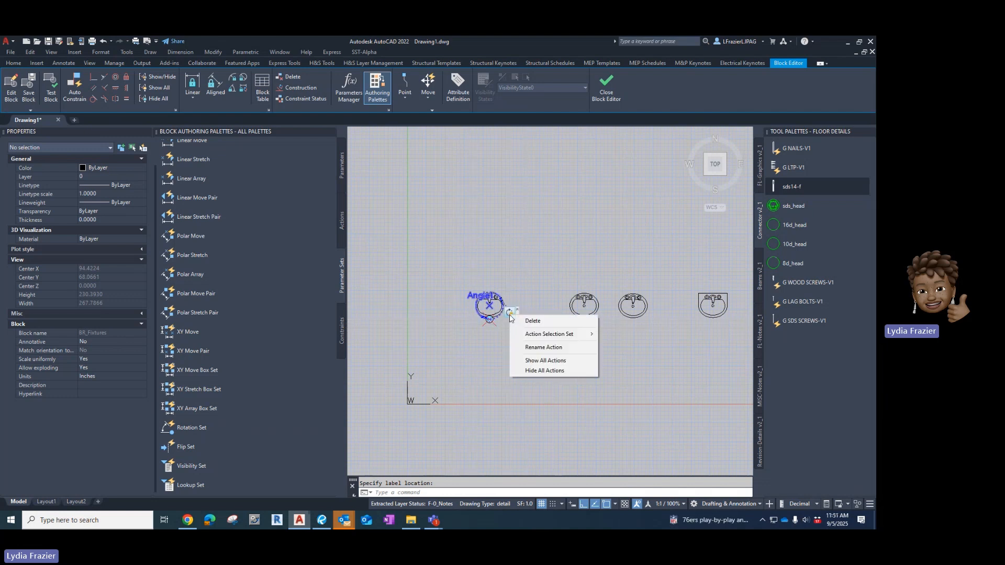
mouse_move(575, 334)
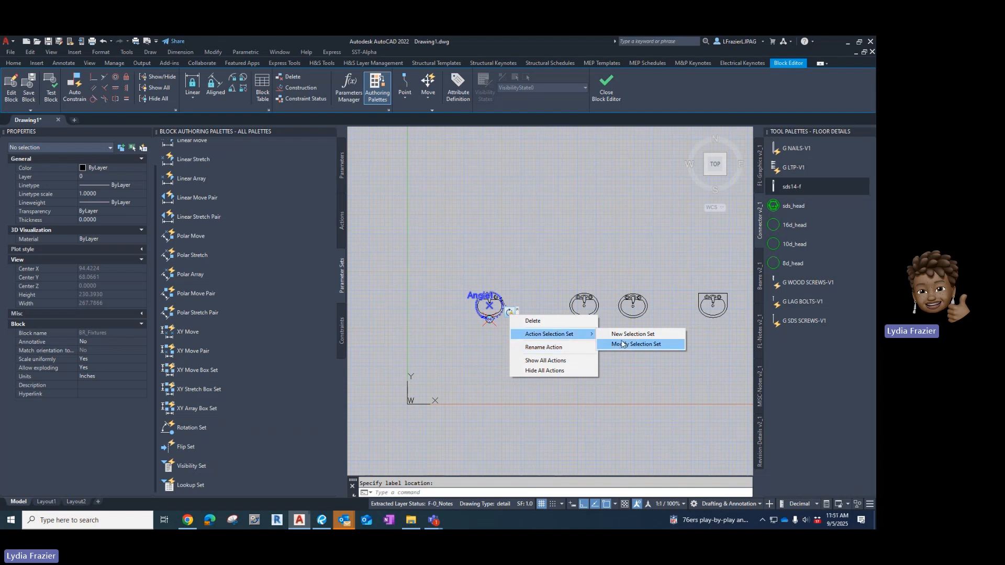
left_click(627, 335)
left_click(500, 344)
left_click(508, 329)
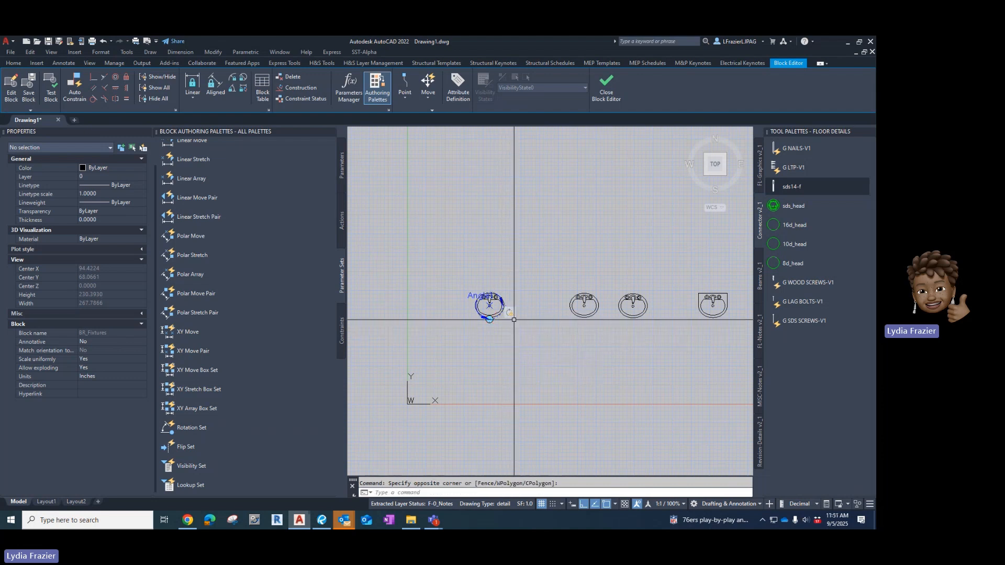
- Give the first sink's rotate action a new selection set containing all four sinks
right_click(512, 315)
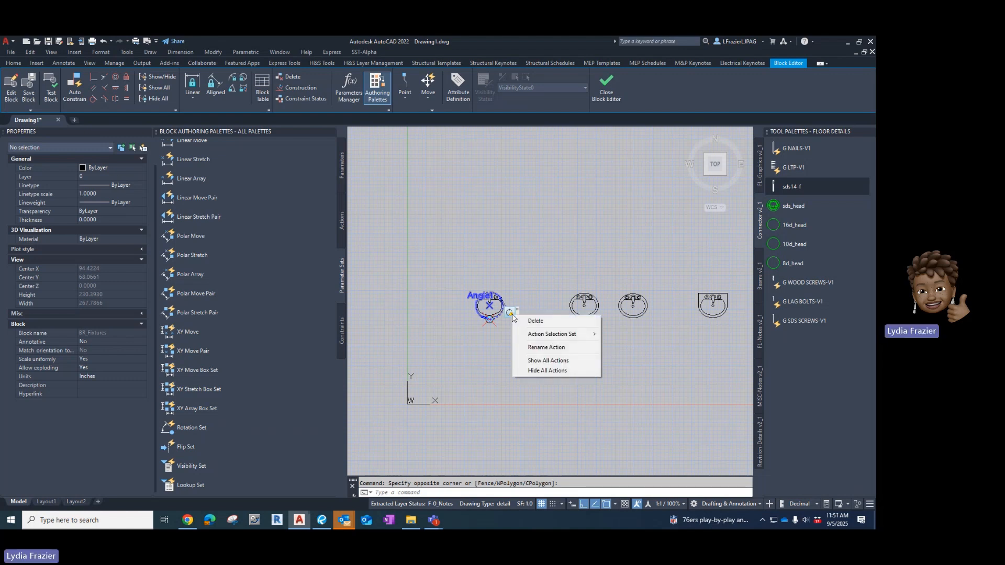
mouse_move(552, 334)
left_click(626, 335)
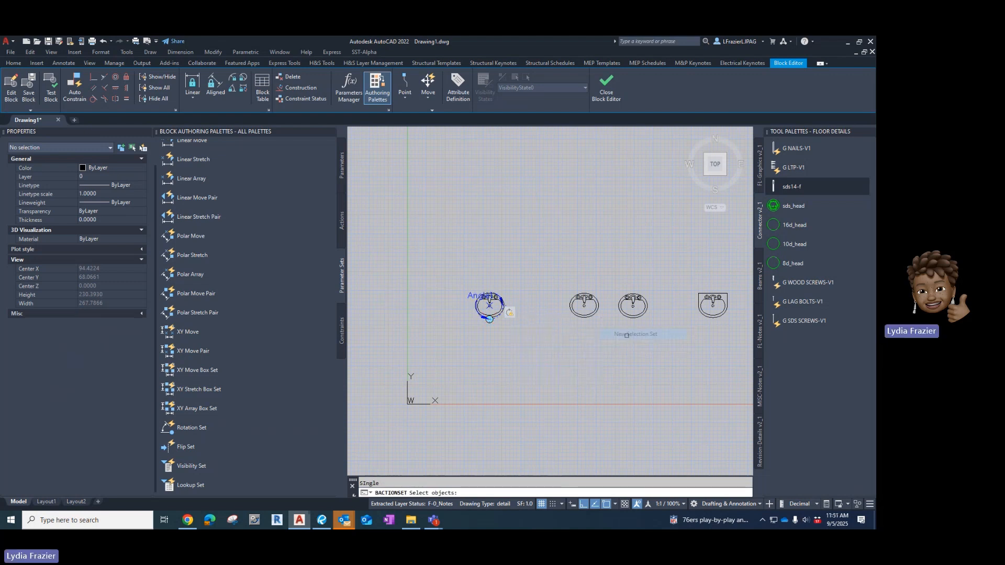
scroll(573, 291, "down", 2)
left_click(683, 272)
left_click(504, 332)
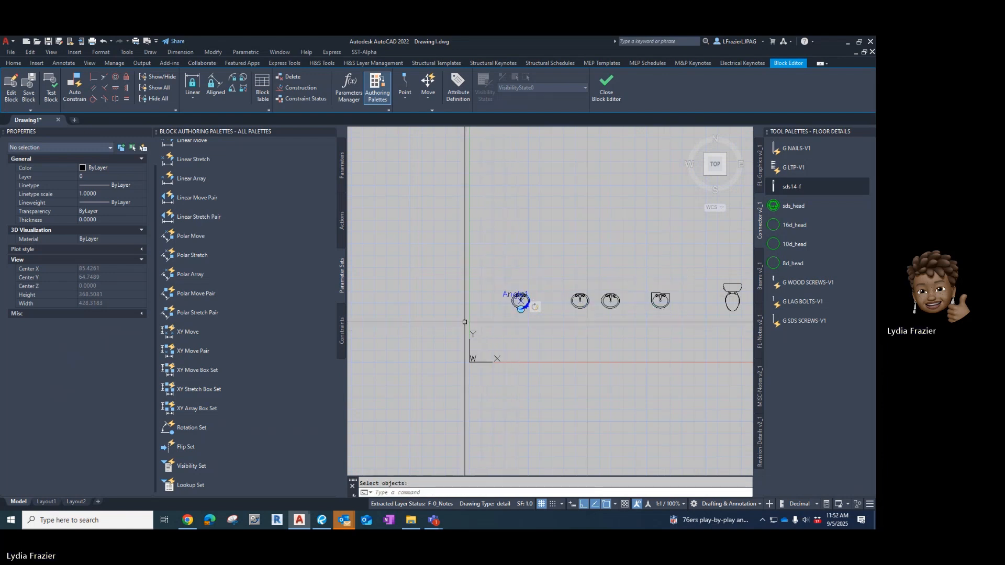
scroll(580, 307, "up", 2)
scroll(439, 307, "down", 3)
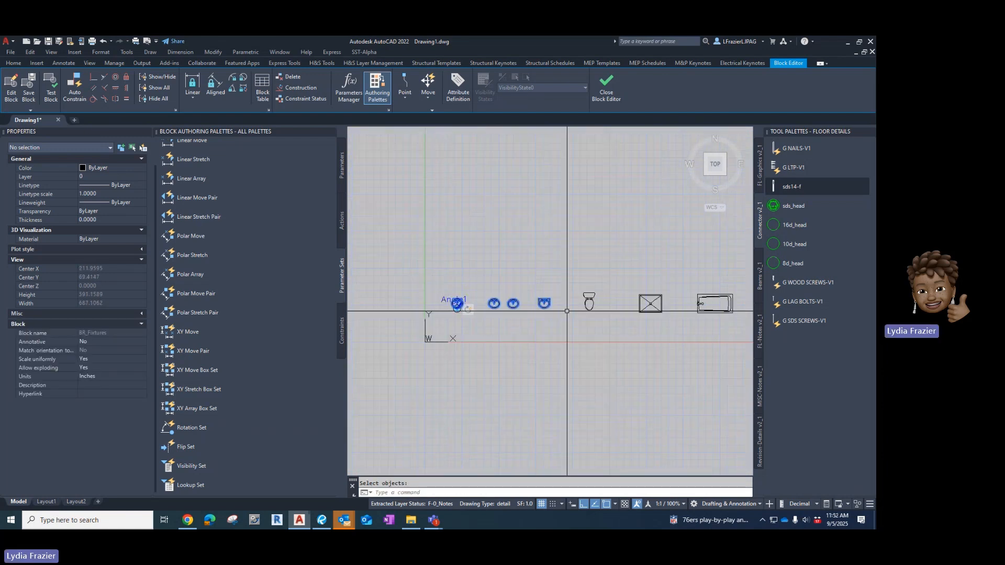
scroll(464, 303, "up", 4)
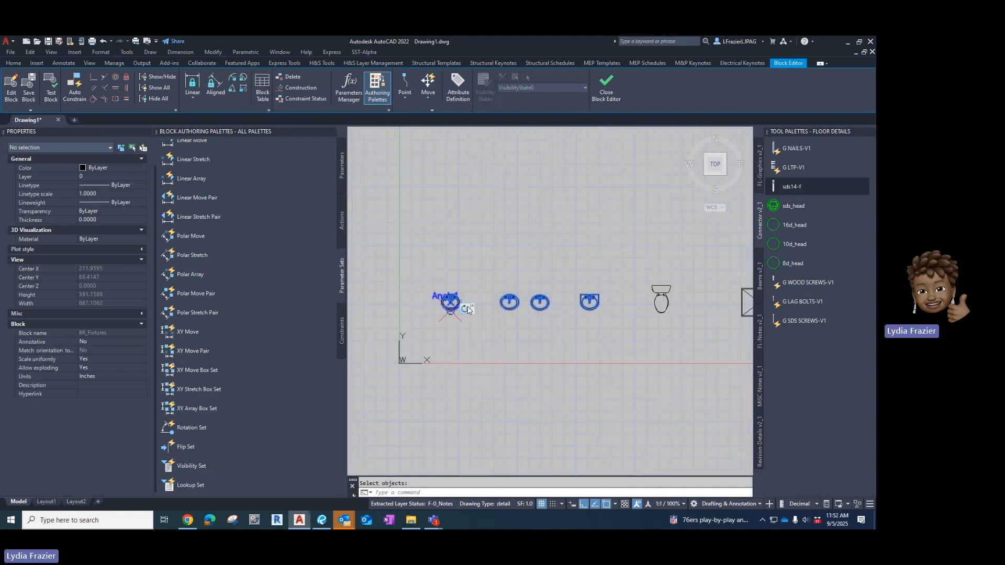
- Add a rotation parameter set based at the middle of the toilet tank's back edge, object snap off, radius reaching mid-bowl and default angle 0
scroll(440, 308, "down", 2)
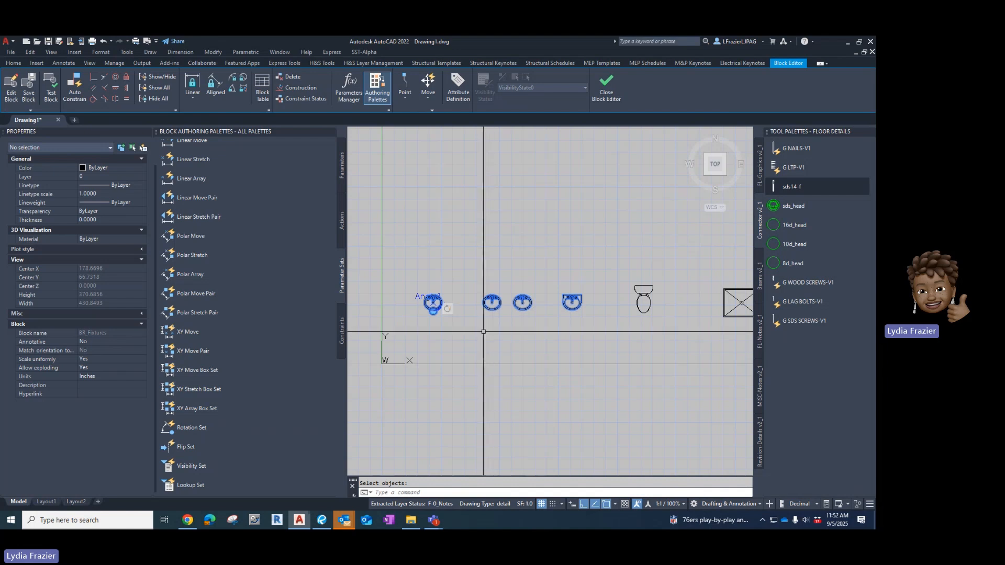
scroll(485, 330, "down", 4)
scroll(602, 325, "up", 2)
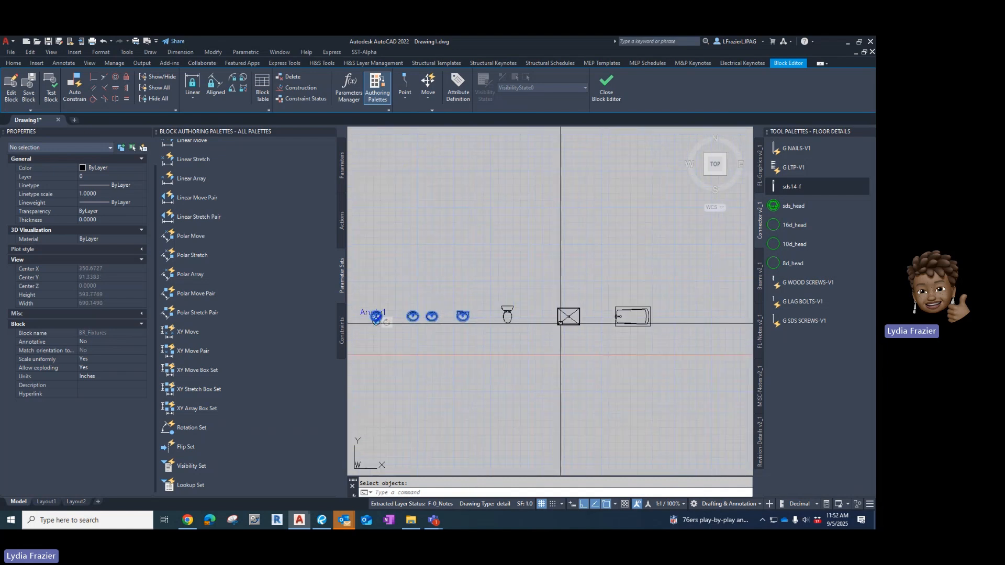
scroll(486, 321, "up", 2)
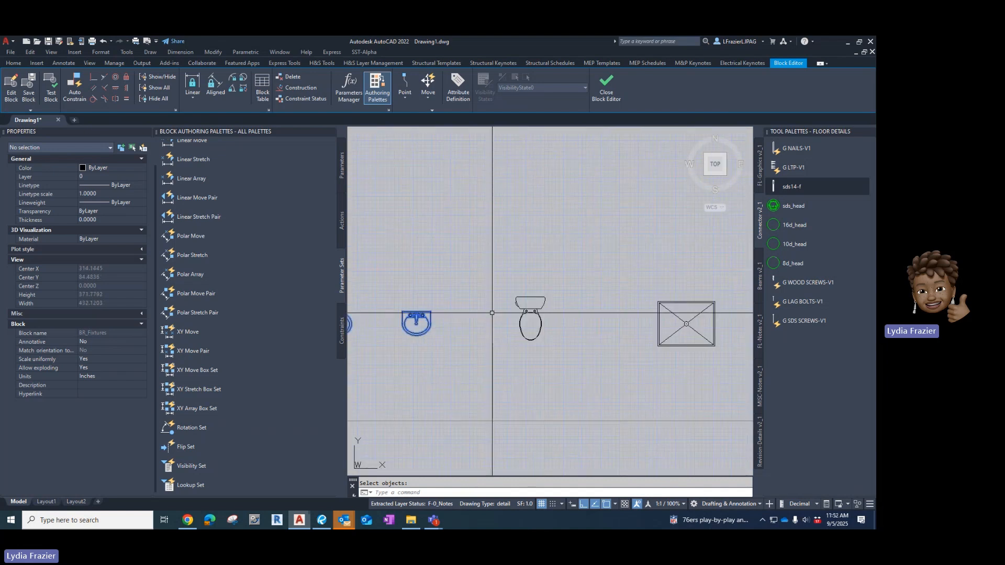
left_click(184, 429)
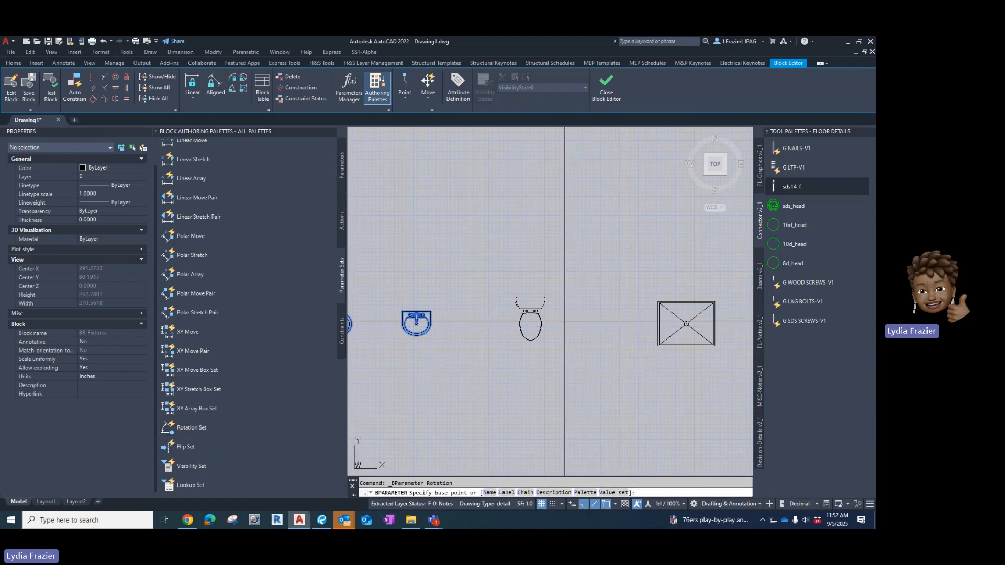
scroll(551, 303, "up", 2)
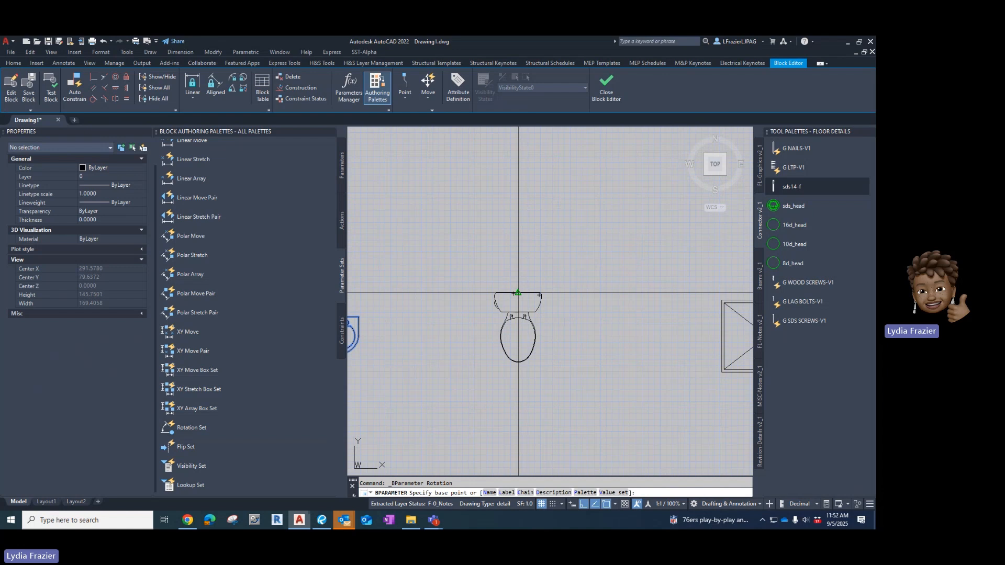
key("F3")
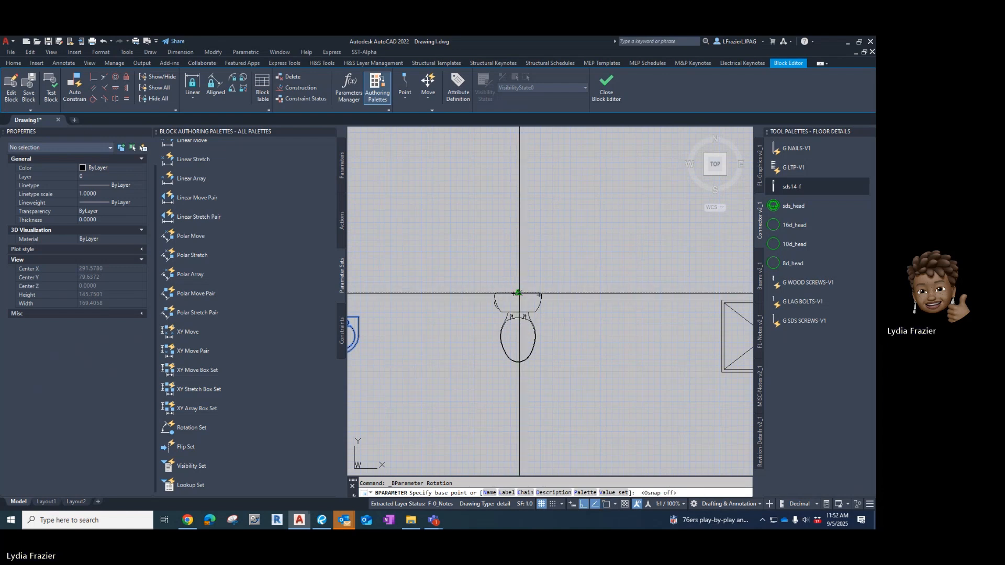
key("F3")
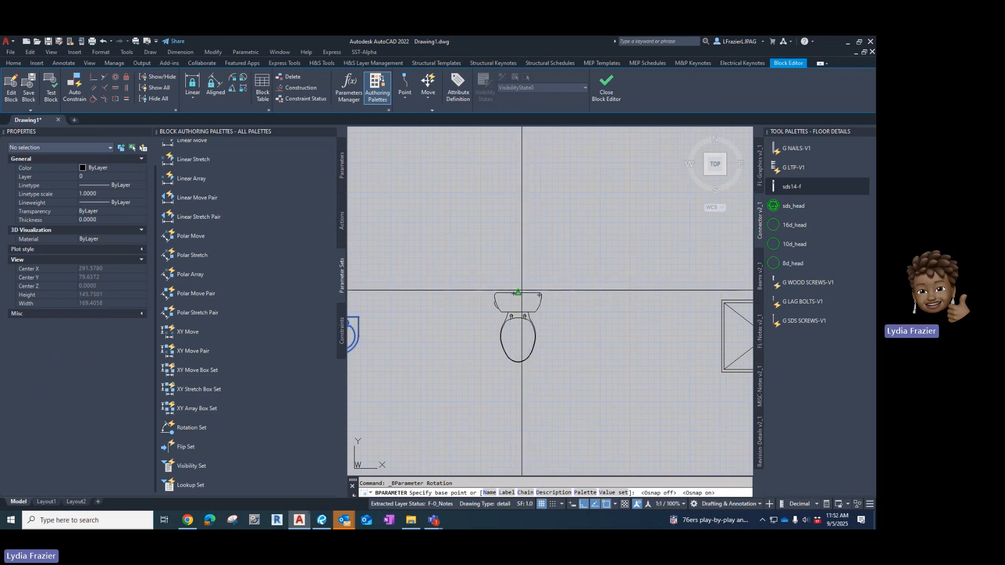
key("Return")
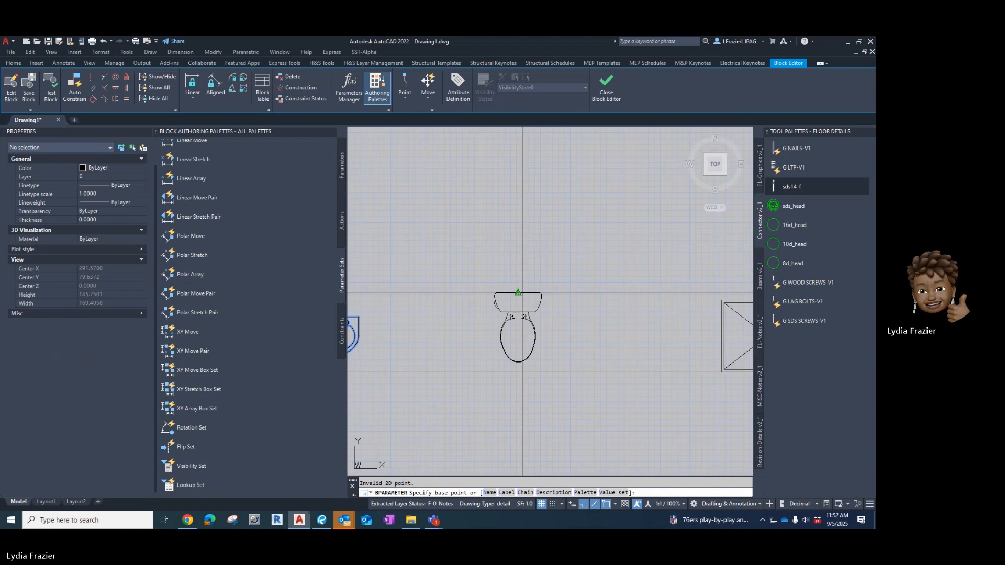
key("F3")
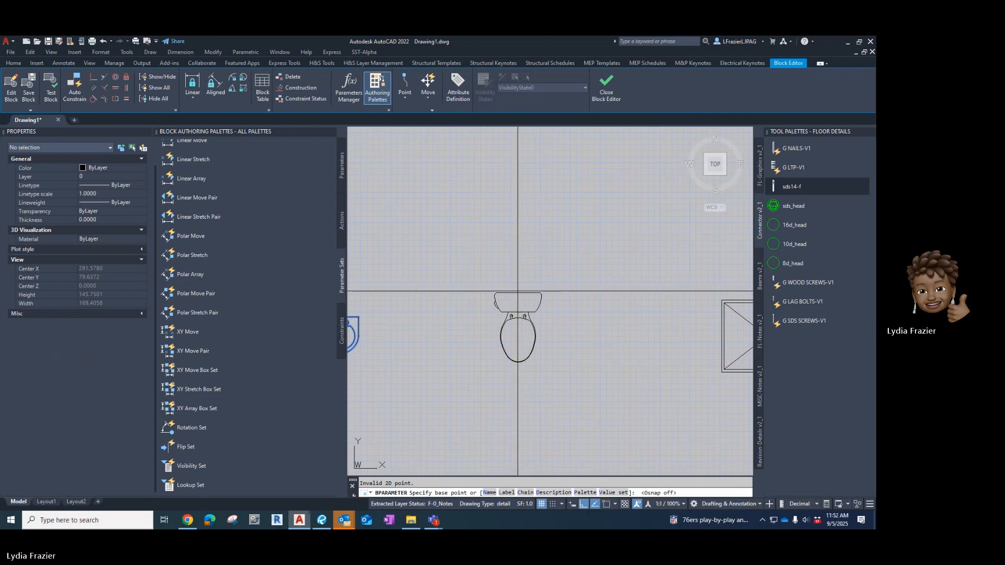
left_click(519, 293)
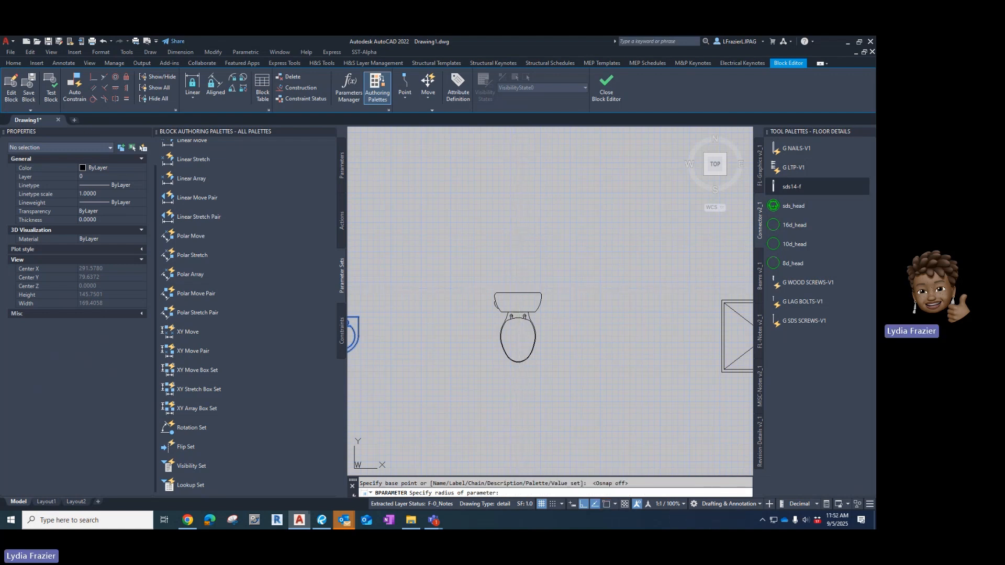
left_click(519, 341)
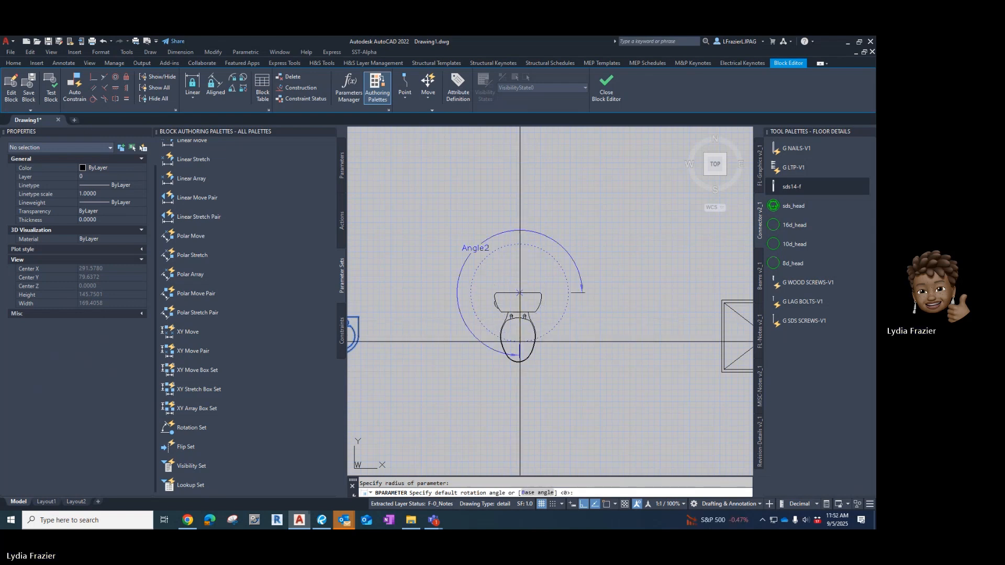
key("Return")
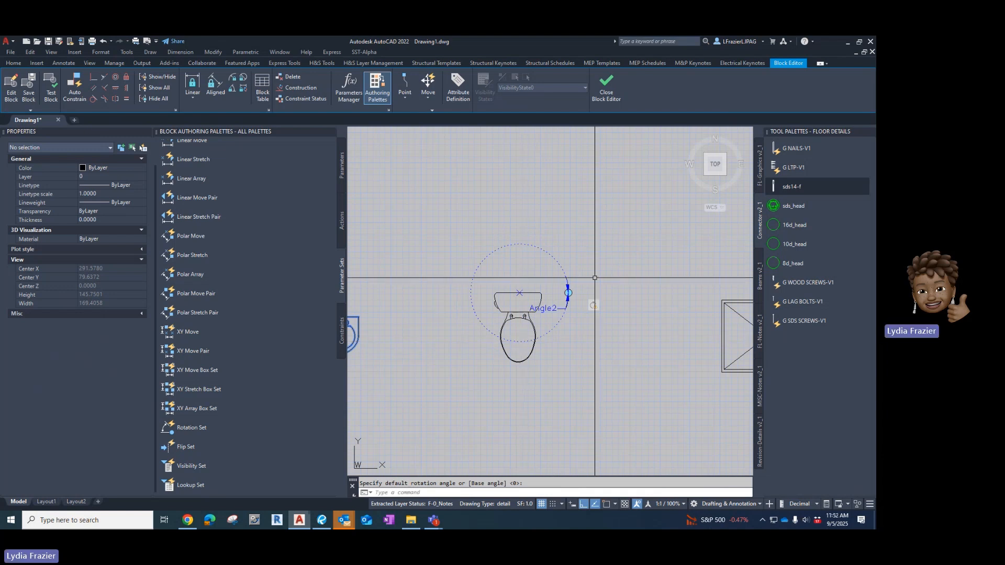
- Give the toilet's rotate action a new selection set enclosing the toilet and its rotation parameter
right_click(594, 304)
mouse_move(638, 322)
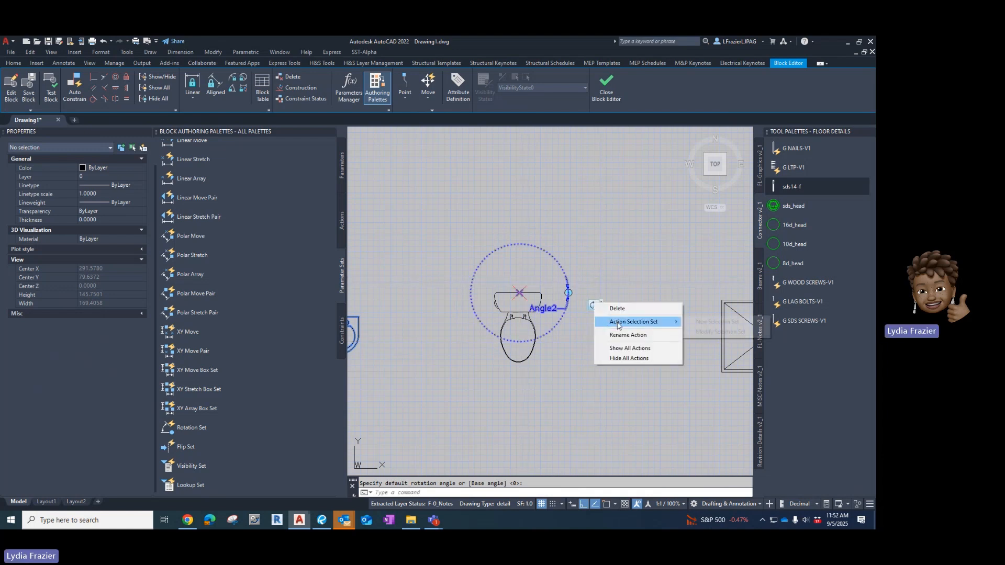
left_click(720, 326)
left_click(614, 240)
left_click(457, 372)
- Add a rotation parameter set centred on the shower's drain, with its radius just beyond the upper edge and default angle pointing straight up
scroll(455, 369, "down", 6)
scroll(520, 343, "up", 4)
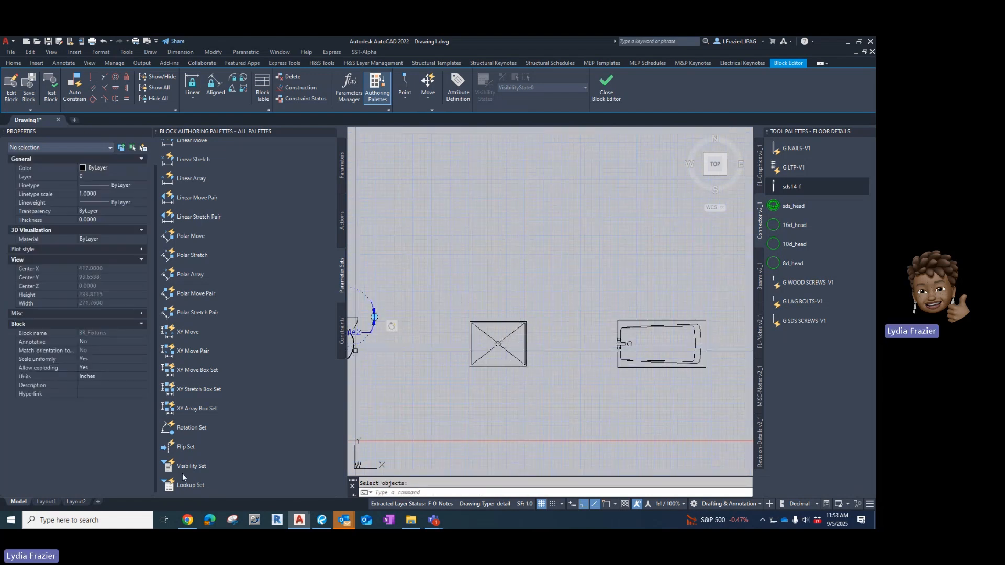
left_click(188, 428)
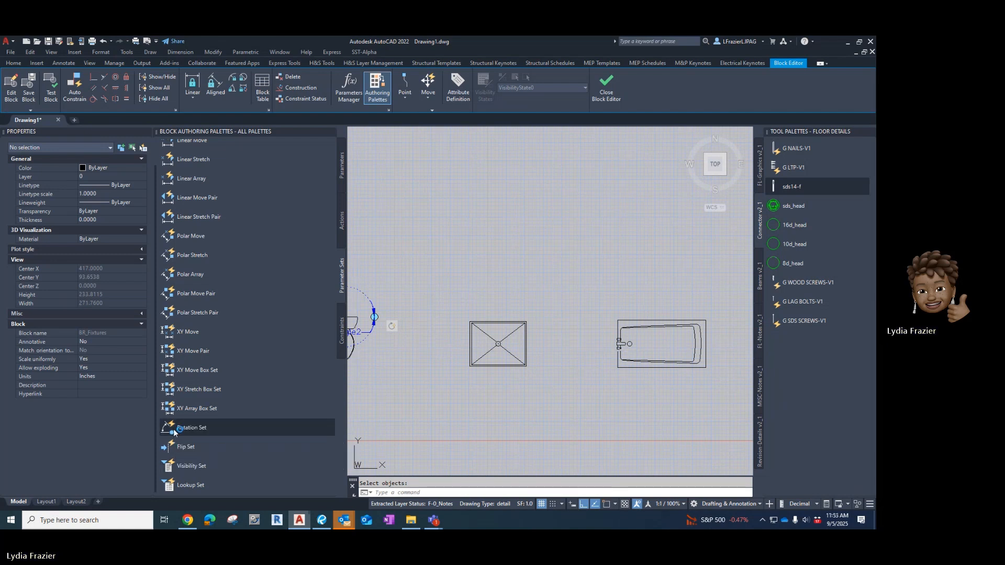
scroll(496, 367, "up", 4)
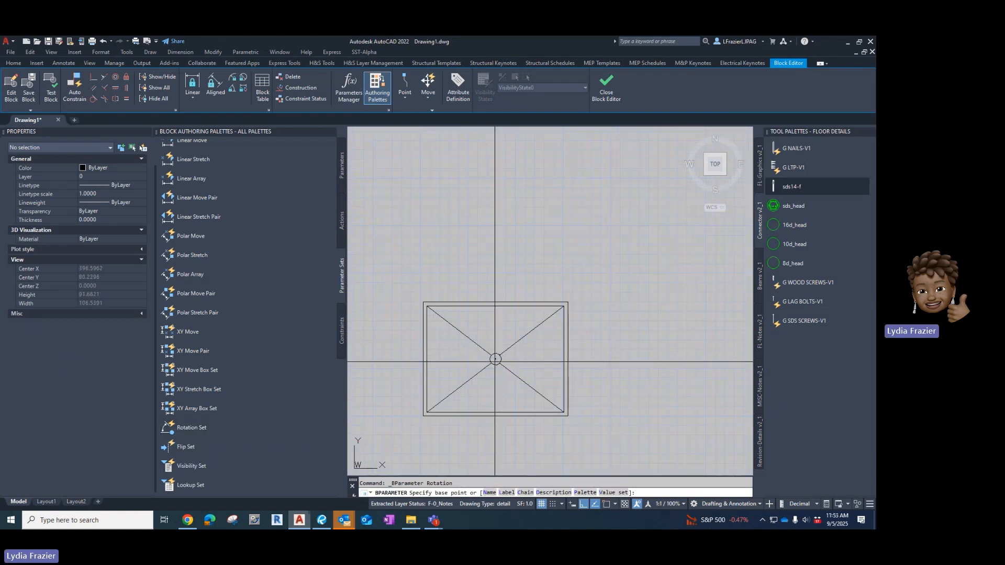
left_click(496, 359)
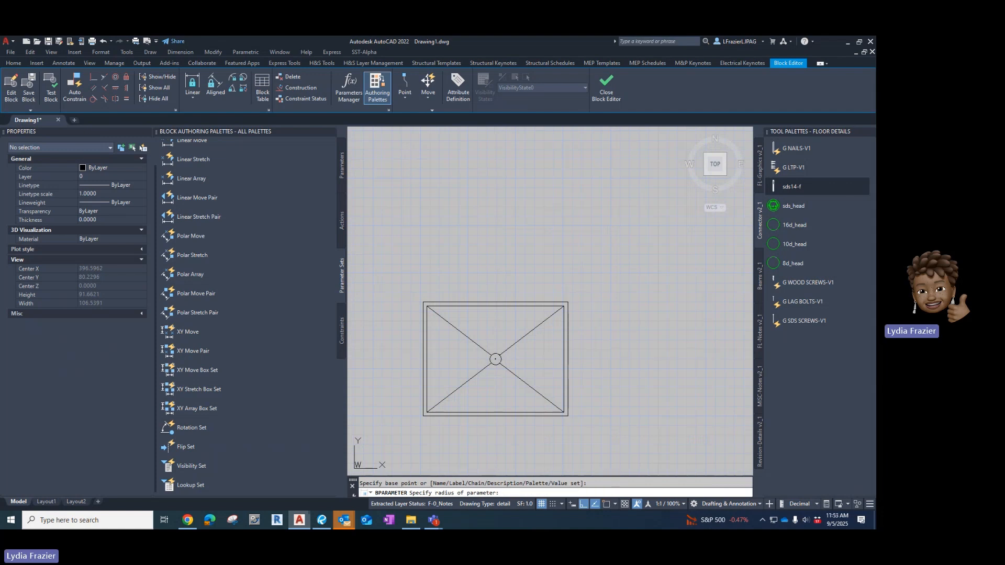
left_click(492, 300)
left_click(492, 300)
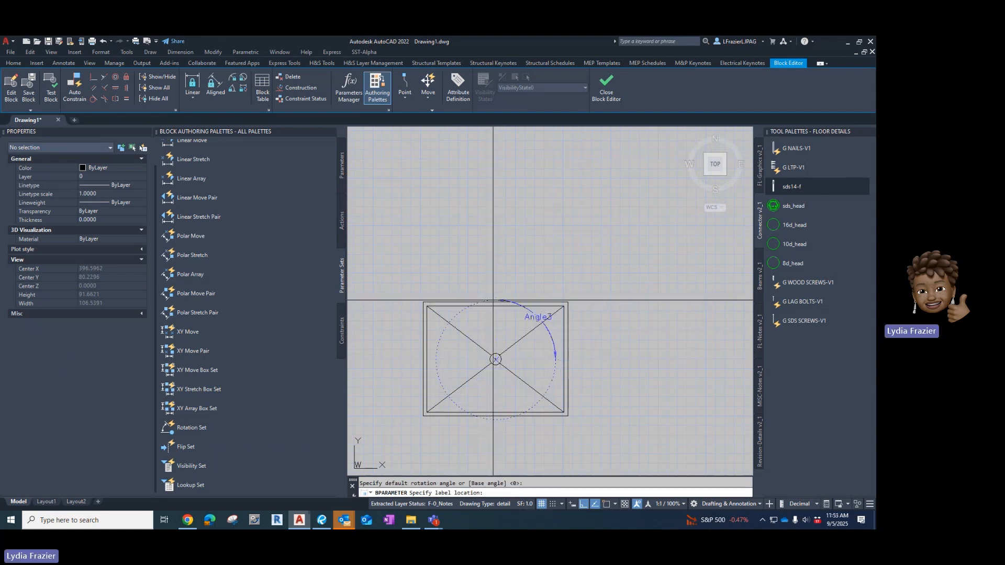
left_click(493, 299)
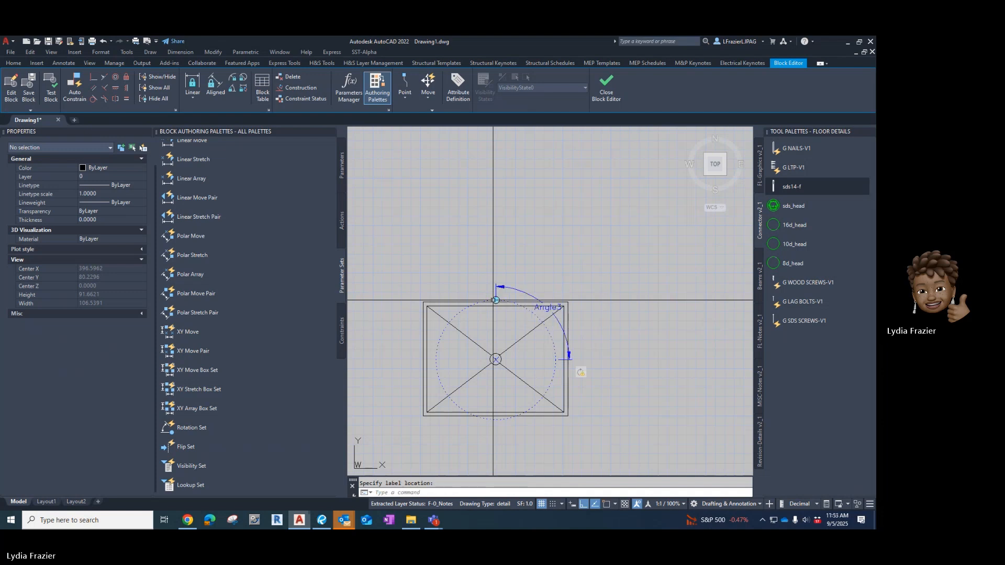
- Give the shower's rotate action a new selection set enclosing the whole shower and its rotation parameter
right_click(579, 372)
mouse_move(601, 395)
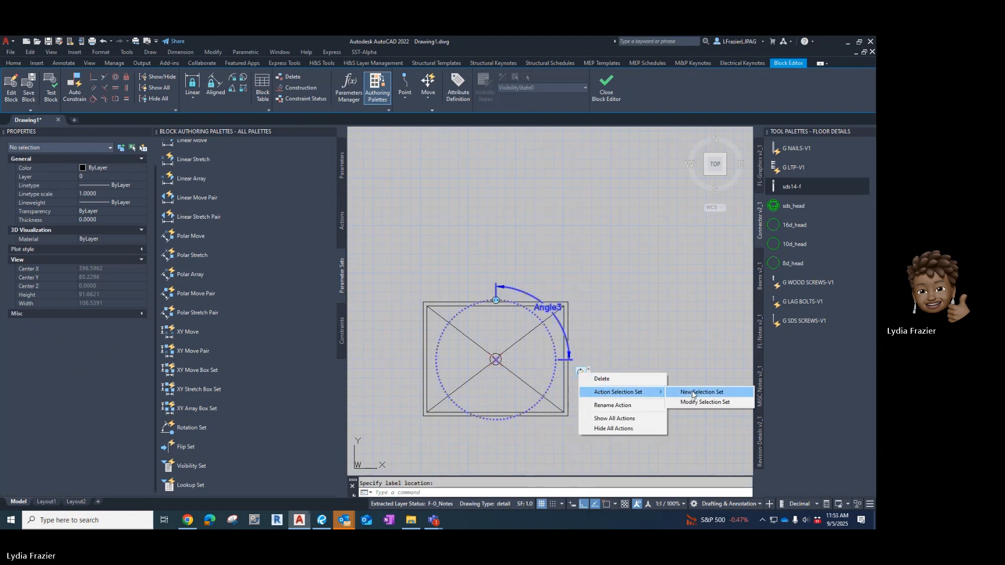
left_click(700, 392)
left_click(606, 257)
left_click(385, 446)
key("Return")
- Add a rotation parameter set centred on the bathtub's drain, with its radius just beyond the faucet end and default angle pointing that way
scroll(410, 385, "down", 3)
scroll(504, 393, "up", 2)
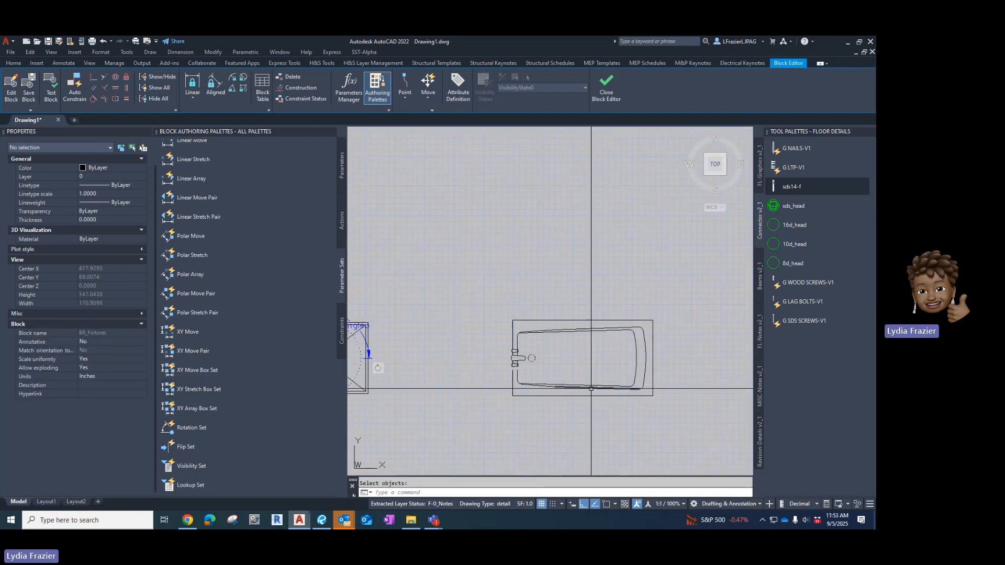
scroll(474, 377, "down", 2)
scroll(474, 377, "up", 2)
scroll(474, 378, "down", 1)
scroll(474, 377, "up", 2)
scroll(568, 370, "down", 2)
scroll(576, 370, "up", 3)
left_click(199, 427)
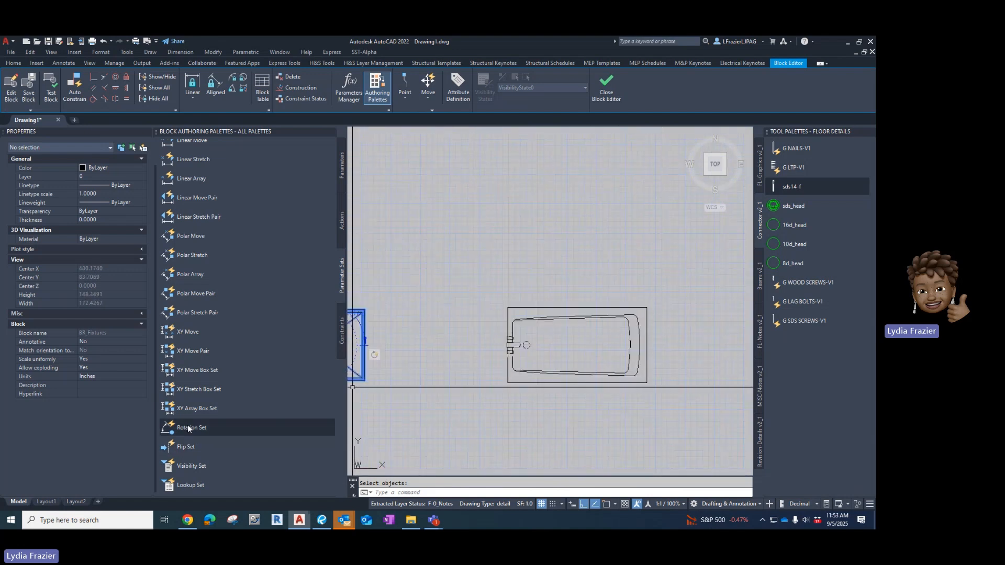
scroll(525, 345, "up", 4)
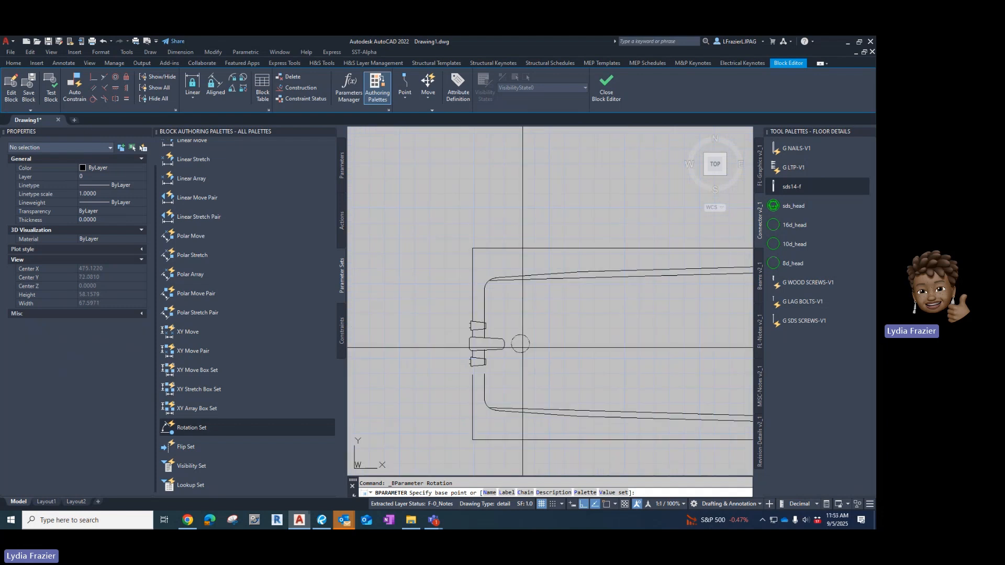
left_click(520, 343)
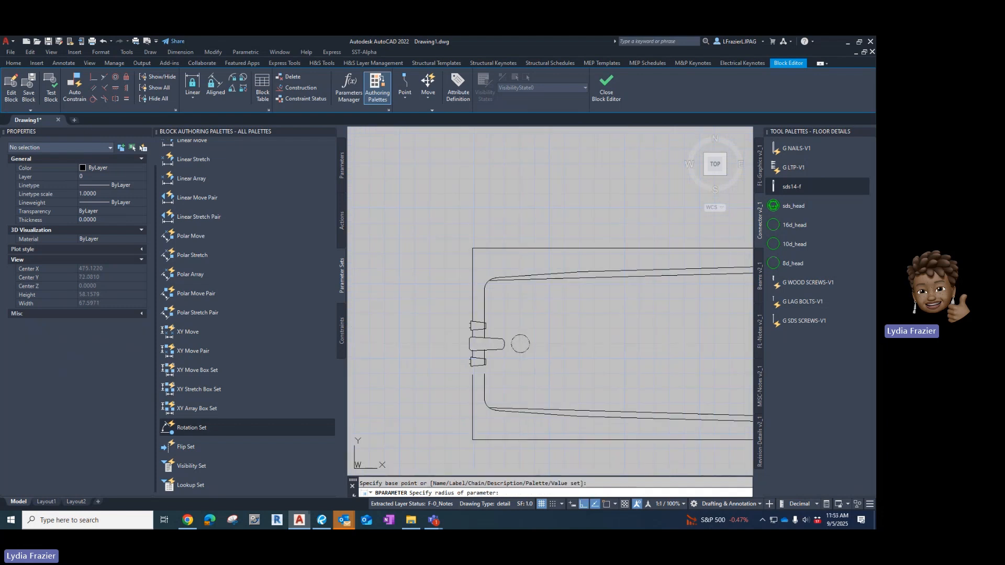
left_click(440, 345)
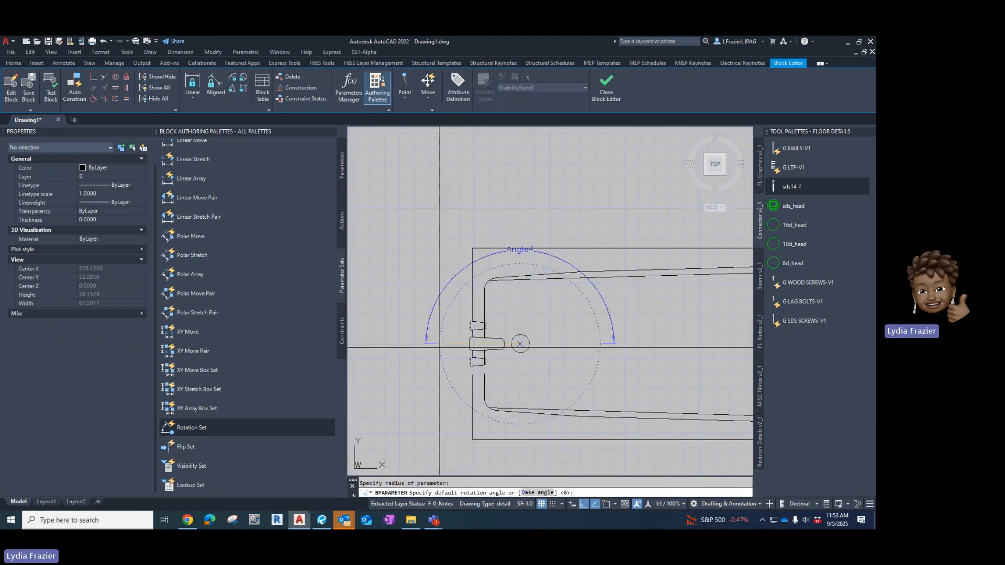
key("Return")
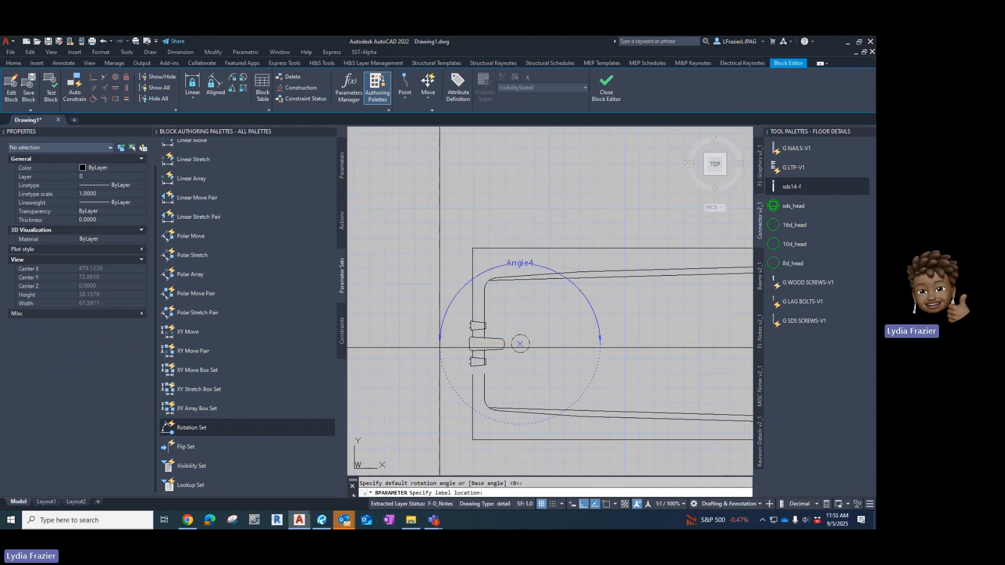
left_click(440, 346)
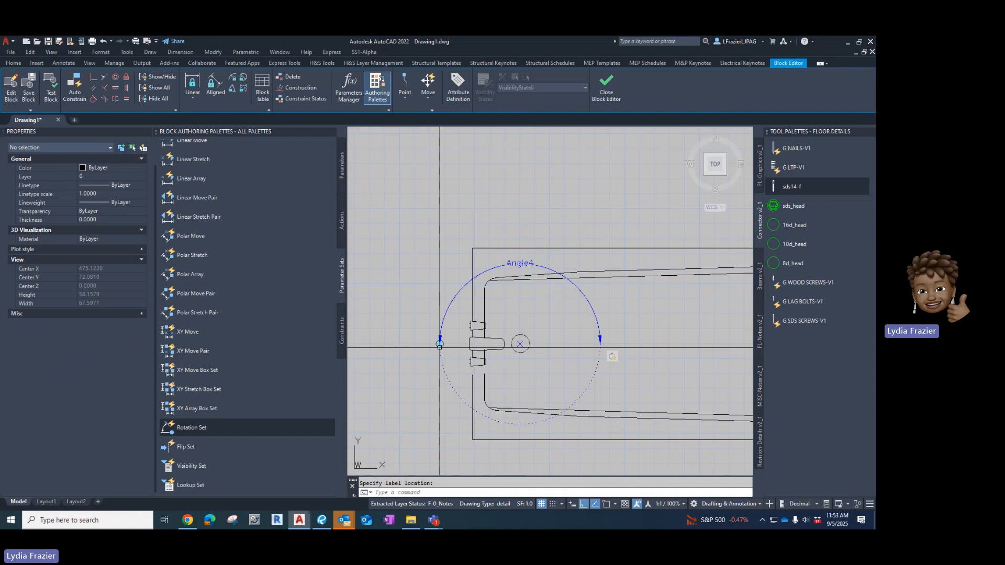
- Give the bathtub's rotate action a new selection set enclosing the whole bathtub and its rotation parameter
scroll(439, 346, "down", 4)
right_click(517, 358)
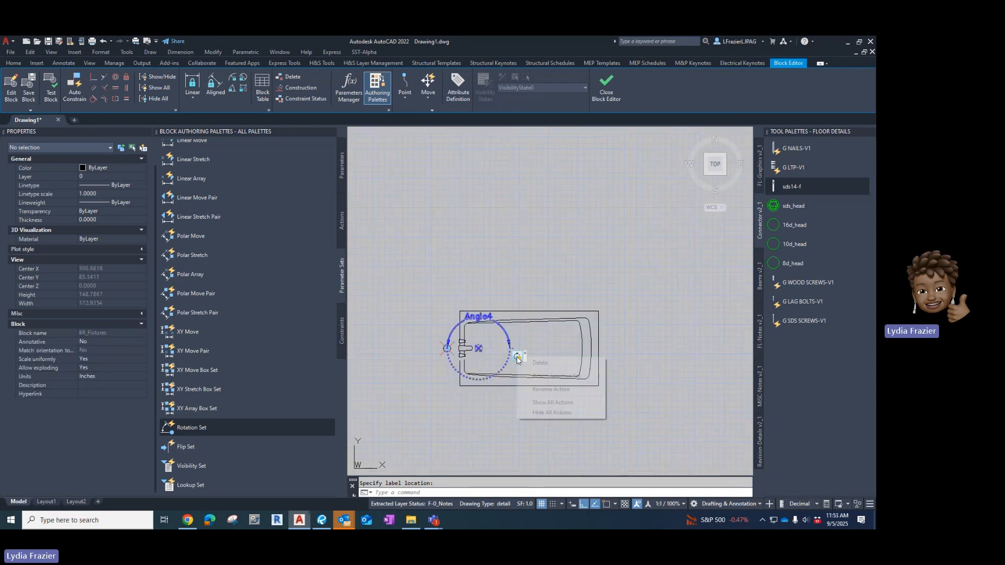
mouse_move(550, 376)
left_click(625, 374)
left_click(620, 279)
left_click(436, 411)
key("Return")
- Look over the rotation parameters and actions on the sinks, toilet, shower and bathtub
scroll(641, 369, "down", 4)
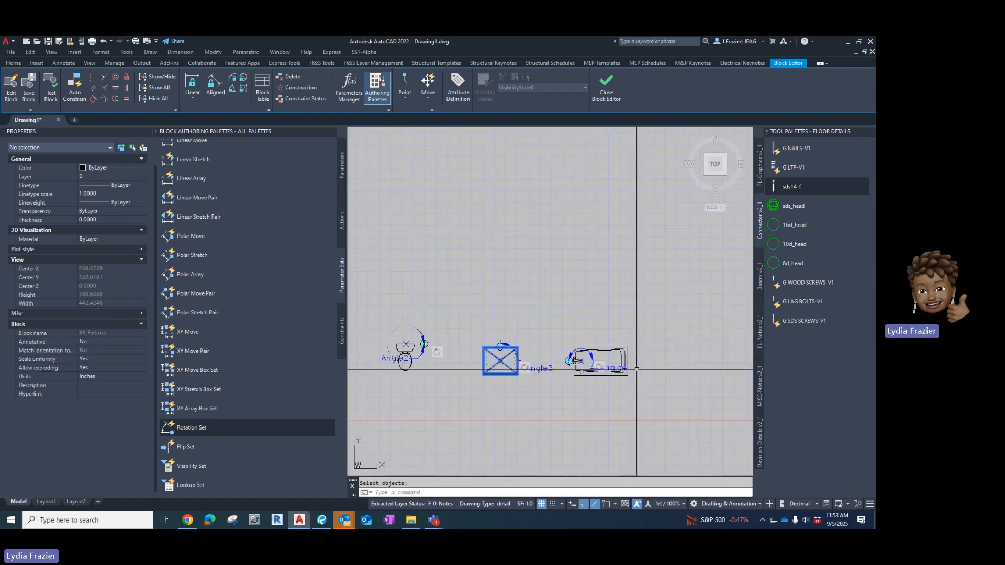
scroll(512, 388, "down", 3)
scroll(475, 374, "up", 3)
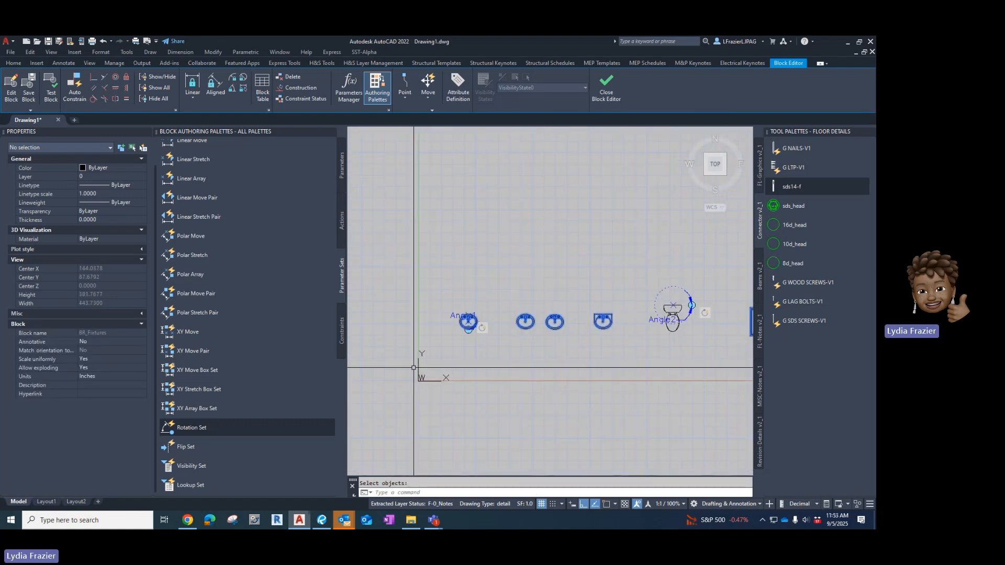
scroll(484, 370, "down", 2)
scroll(442, 372, "down", 2)
scroll(506, 373, "up", 2)
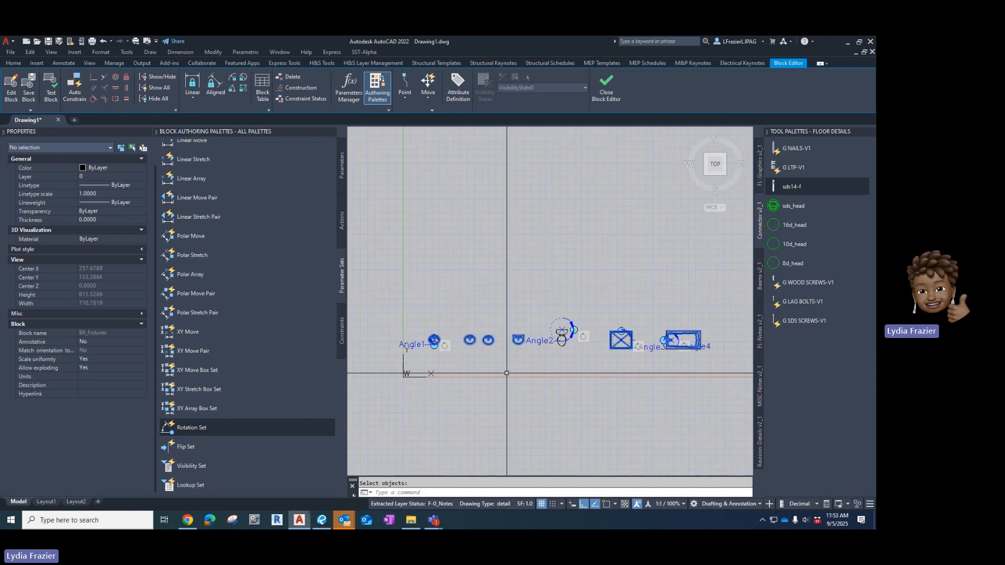
left_click(471, 348)
key("Escape")
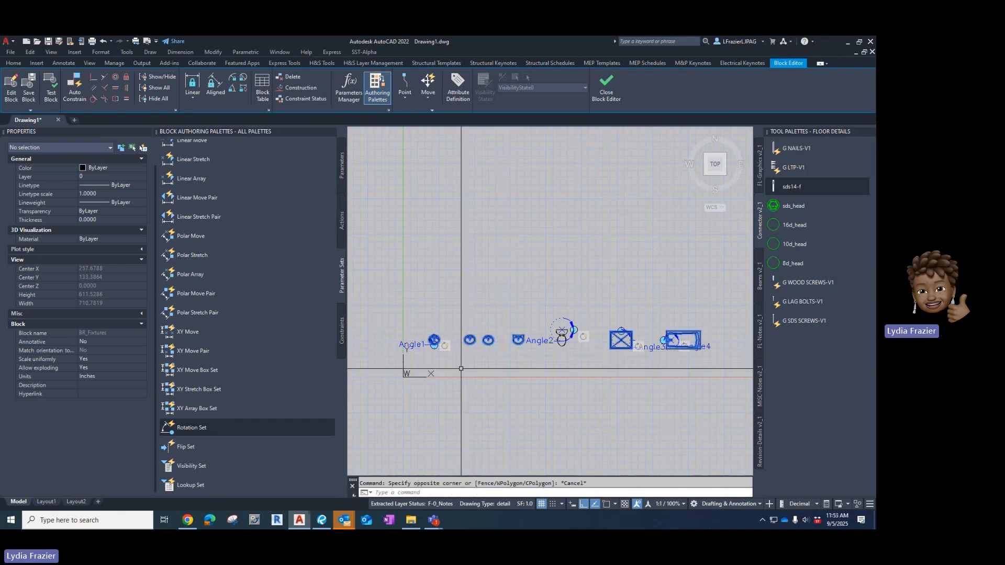
key("Escape")
- Add a visibility parameter set just above the drawing origin, beside the first sink
scroll(459, 367, "up", 2)
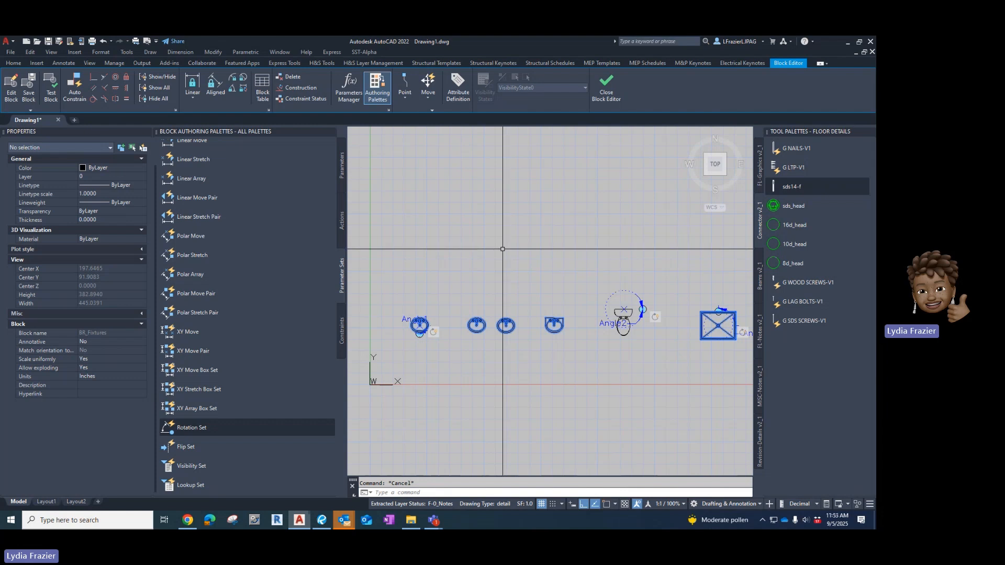
left_click(173, 466)
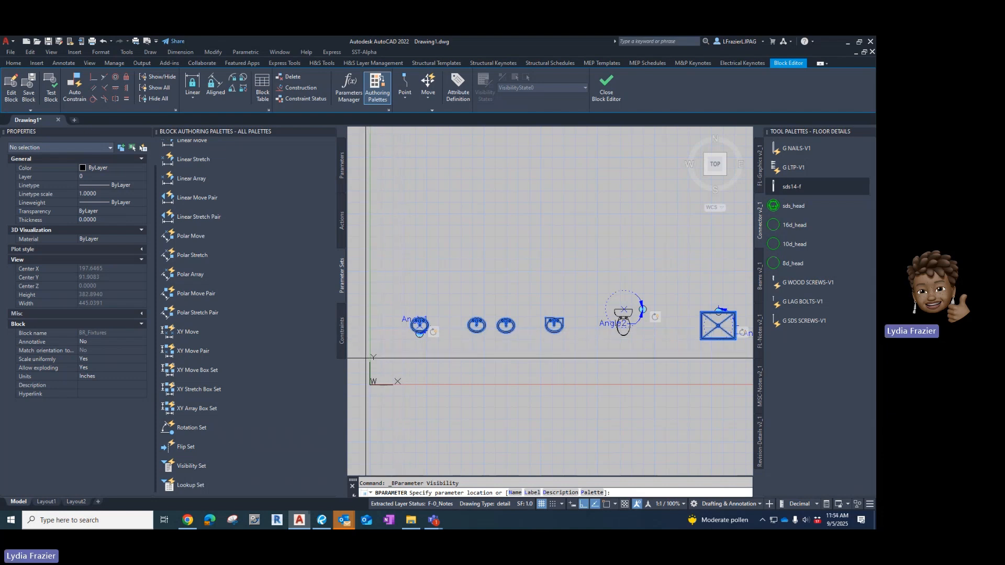
left_click(366, 359)
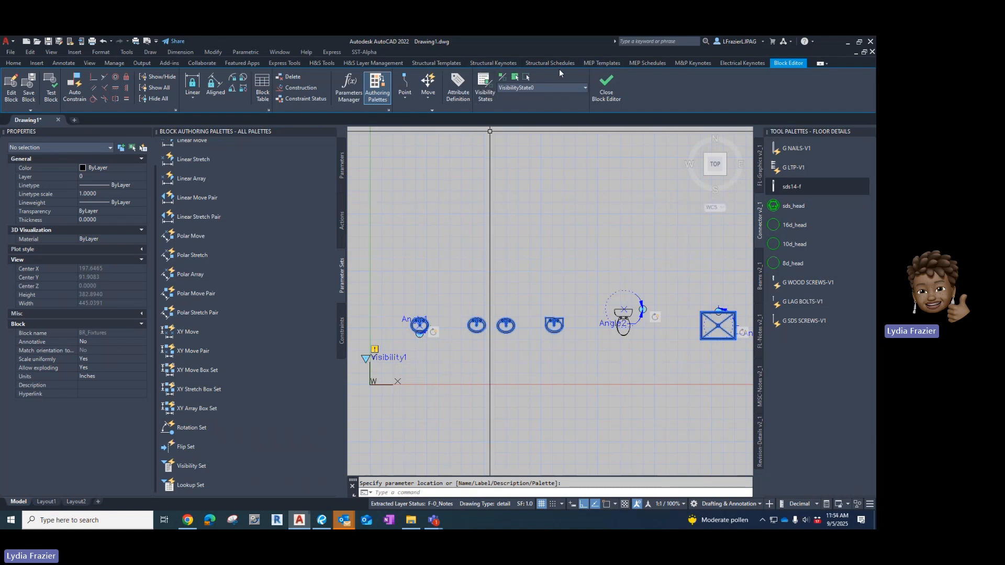
- Rename the default visibility state to Vanity and add a Dbl Vanity state that leaves existing objects' visibility unchanged
left_click(486, 88)
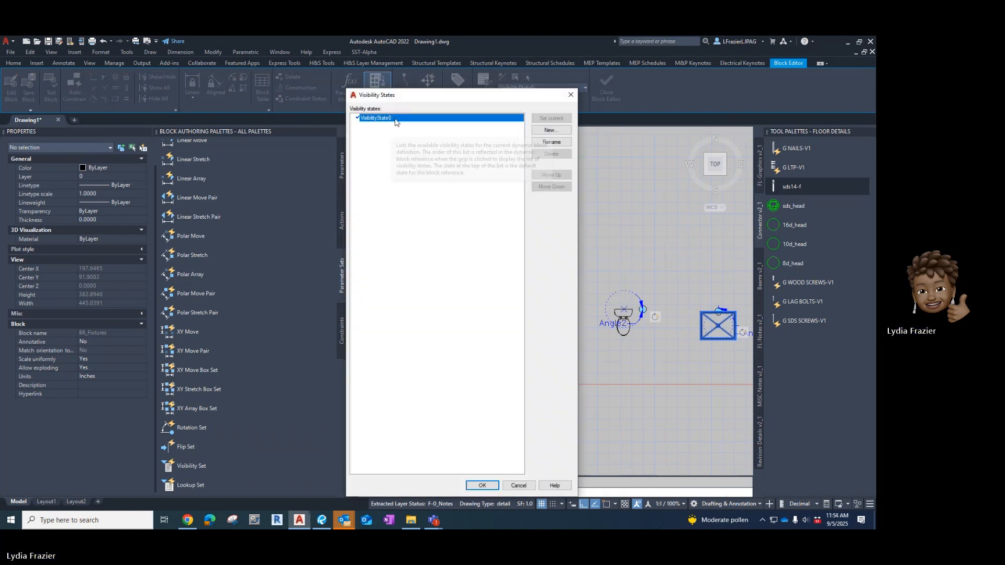
left_click(395, 120)
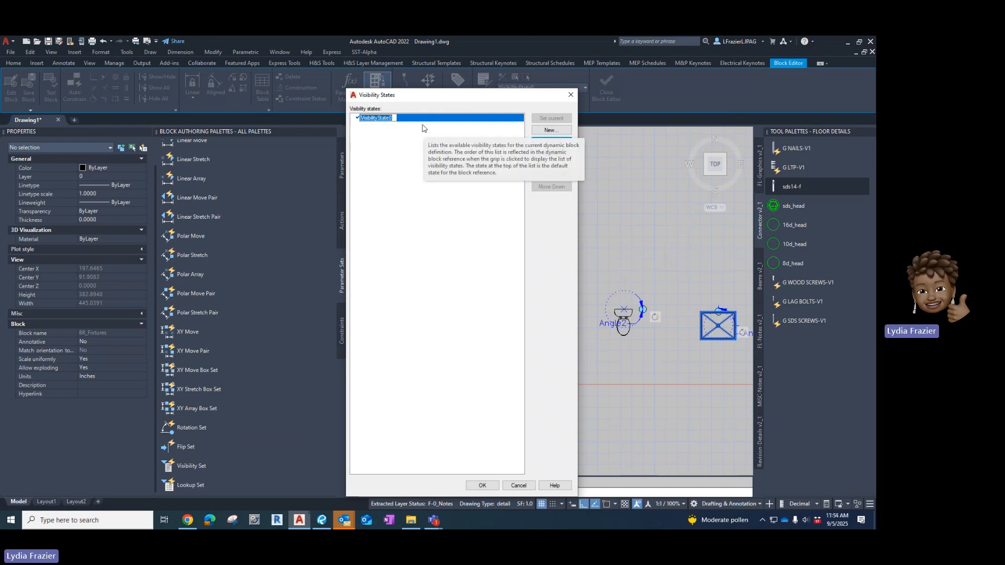
type("Vanity")
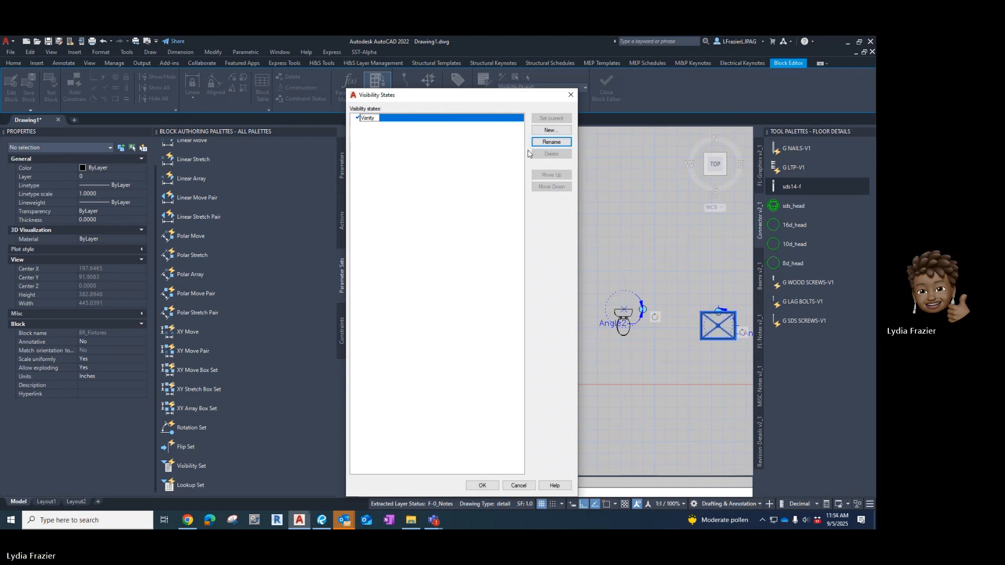
left_click(551, 129)
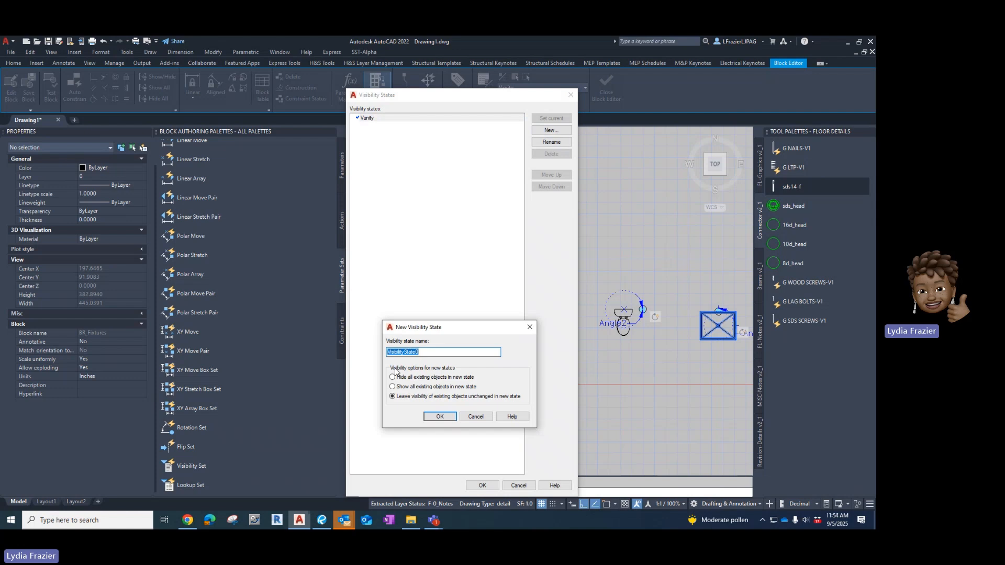
type("Dbl Vanity")
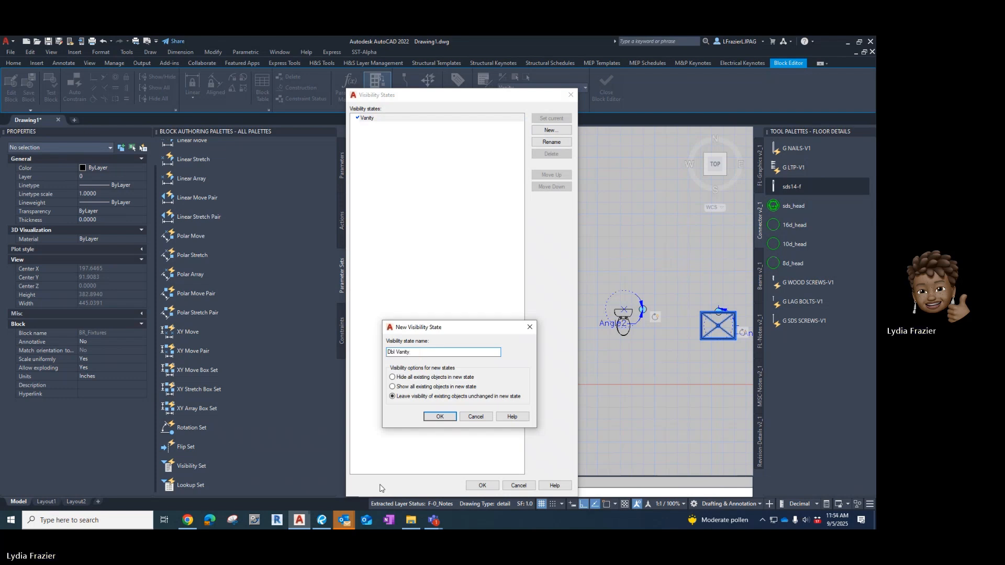
left_click(440, 416)
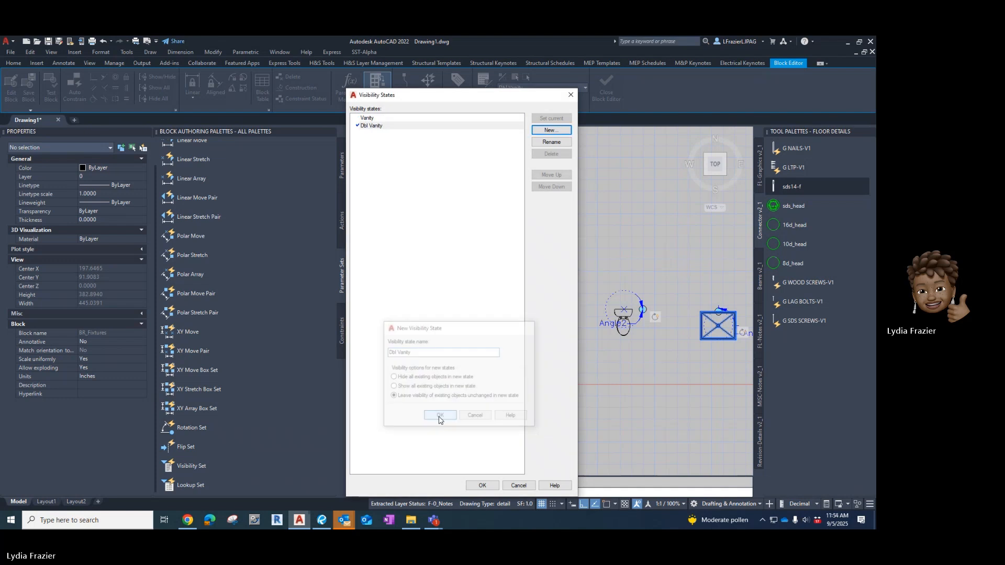
- Add visibility states named Pedestal and Toilet, leaving the visibility of existing objects unchanged
left_click(570, 130)
type("Pedistal")
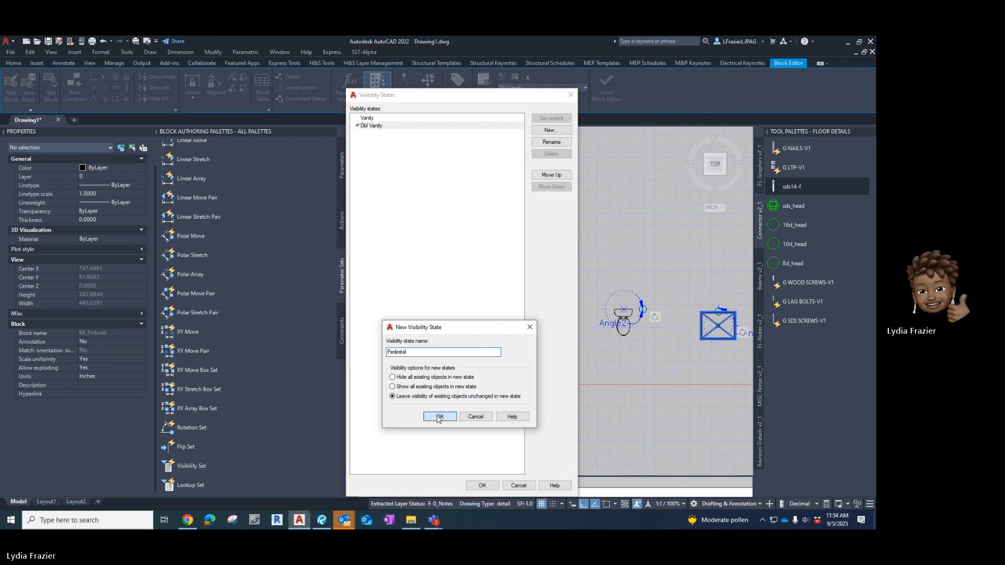
left_click(439, 416)
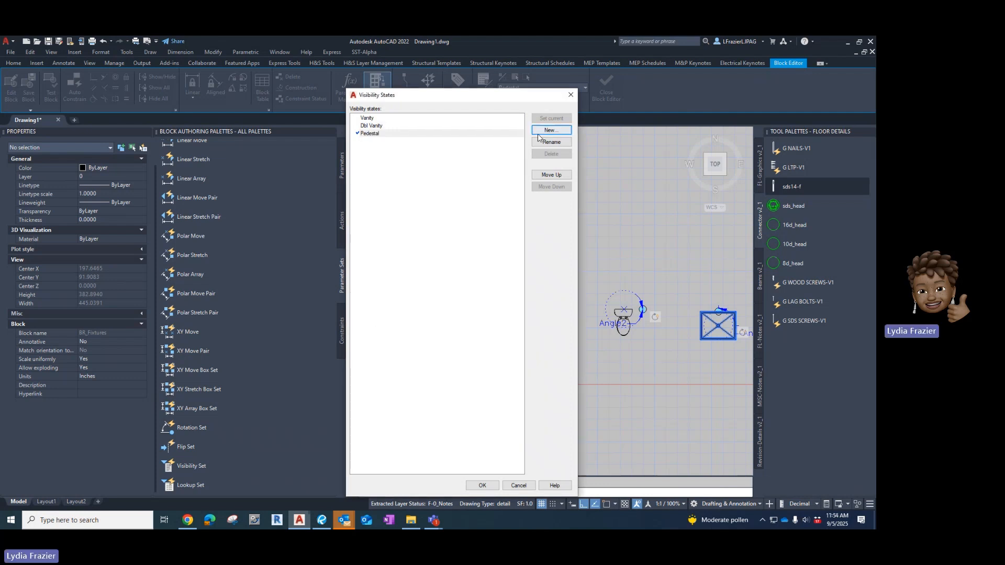
left_click(545, 132)
type("Toilet")
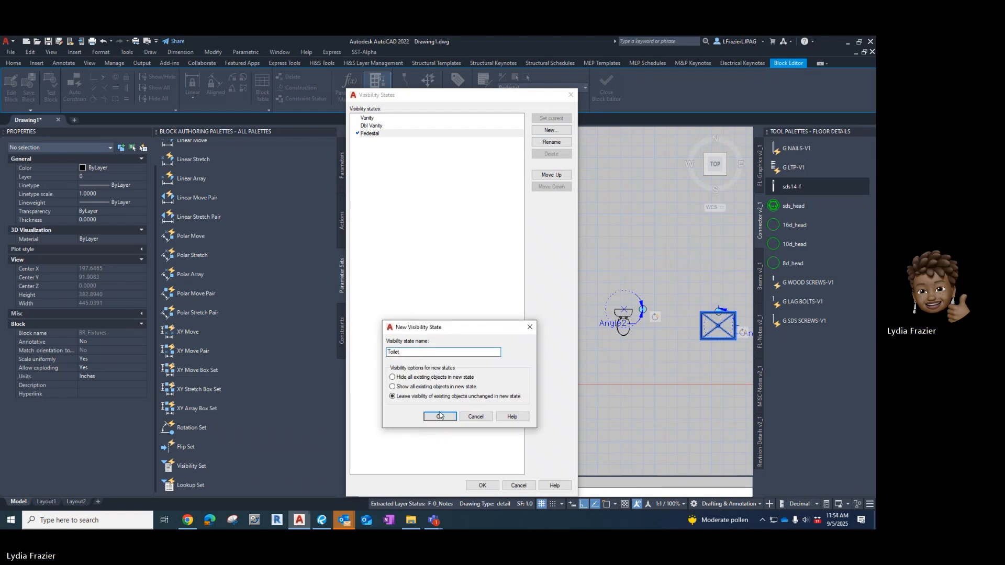
left_click(440, 417)
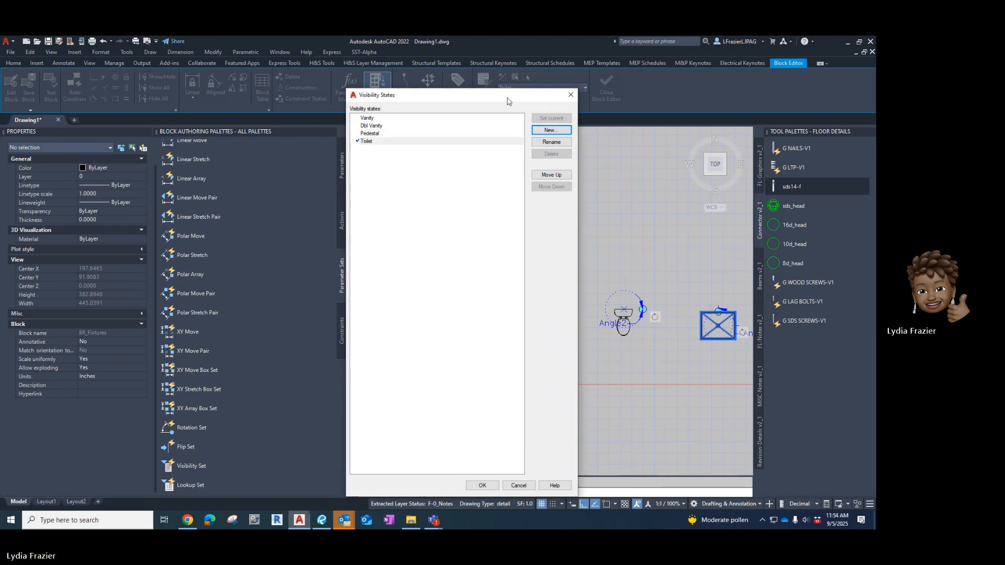
- Add visibility states named Shower and shower/tub combo, leaving the visibility of existing objects unchanged
left_click(548, 131)
type("Shower")
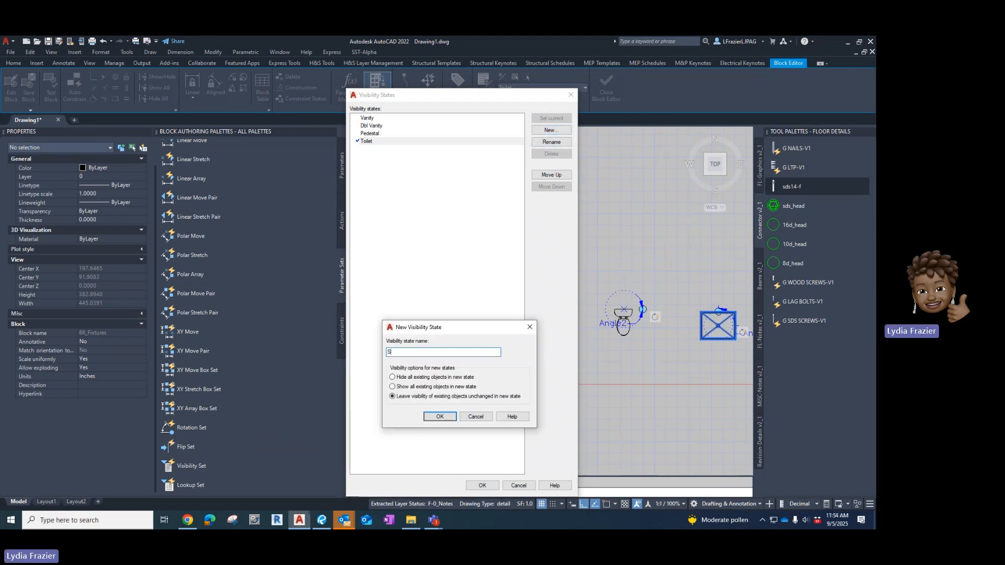
left_click(441, 416)
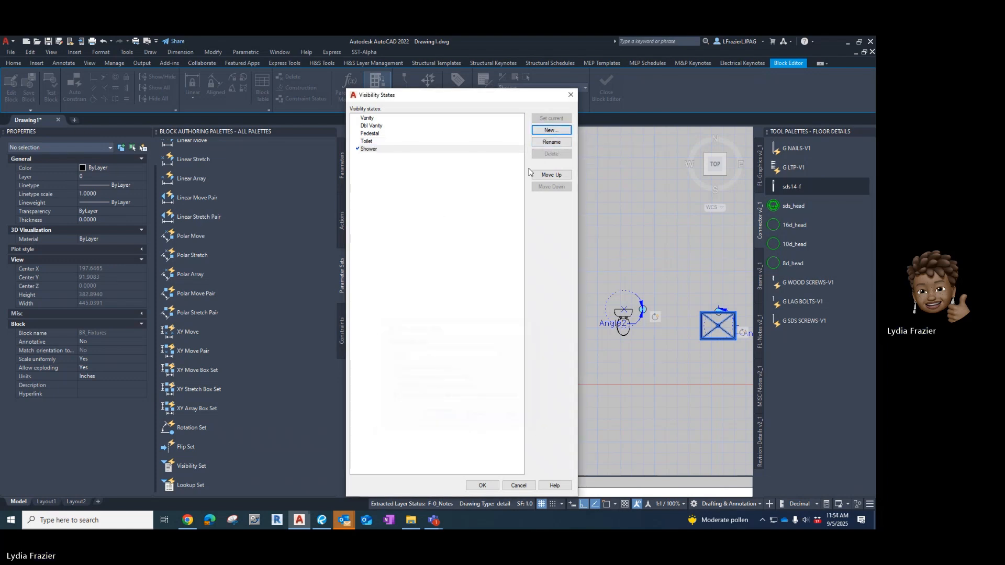
left_click(550, 131)
type("shower")
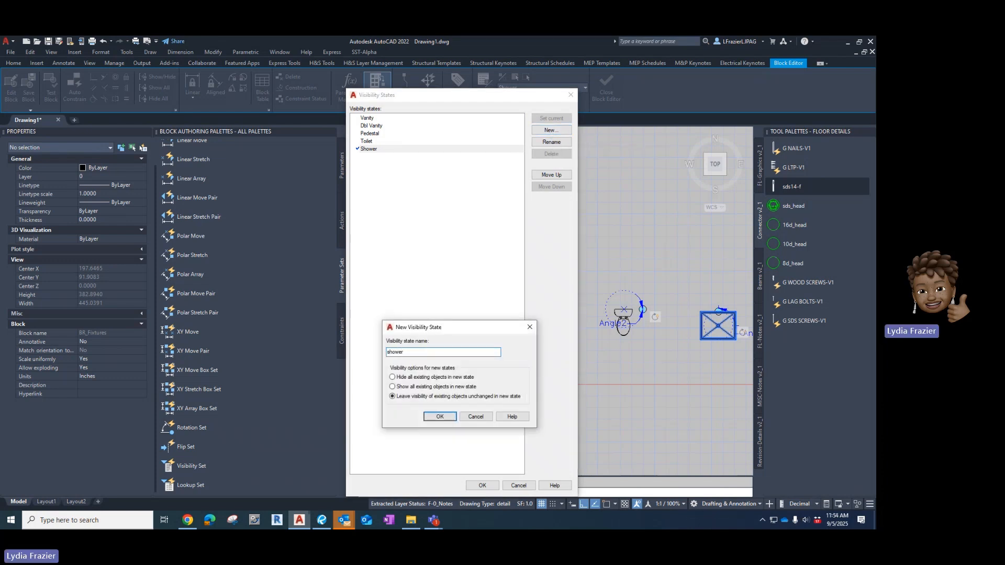
type("/tub combo")
left_click(434, 418)
- Make Vanity the current visibility state and accept the list of states
left_click(360, 118)
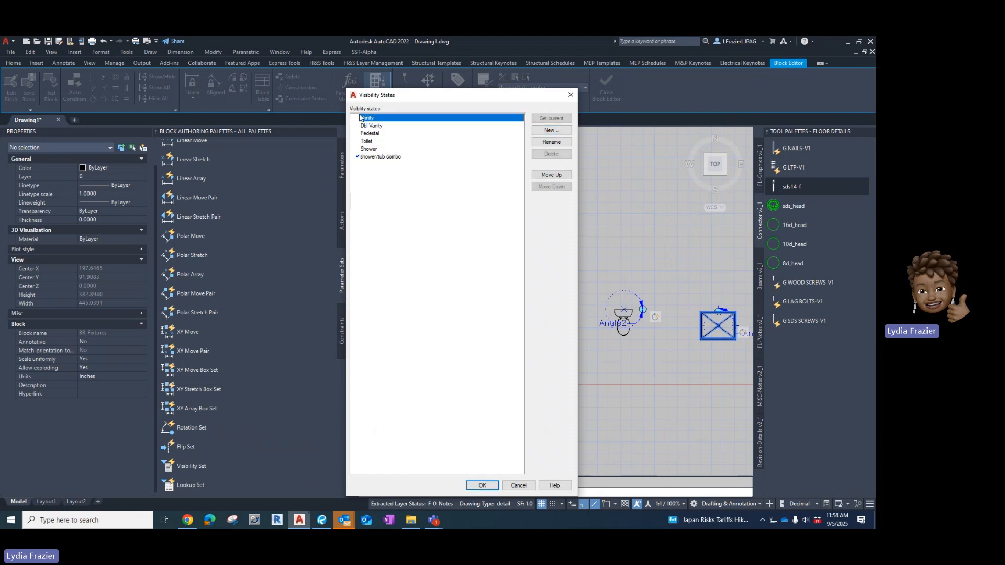
left_click(551, 118)
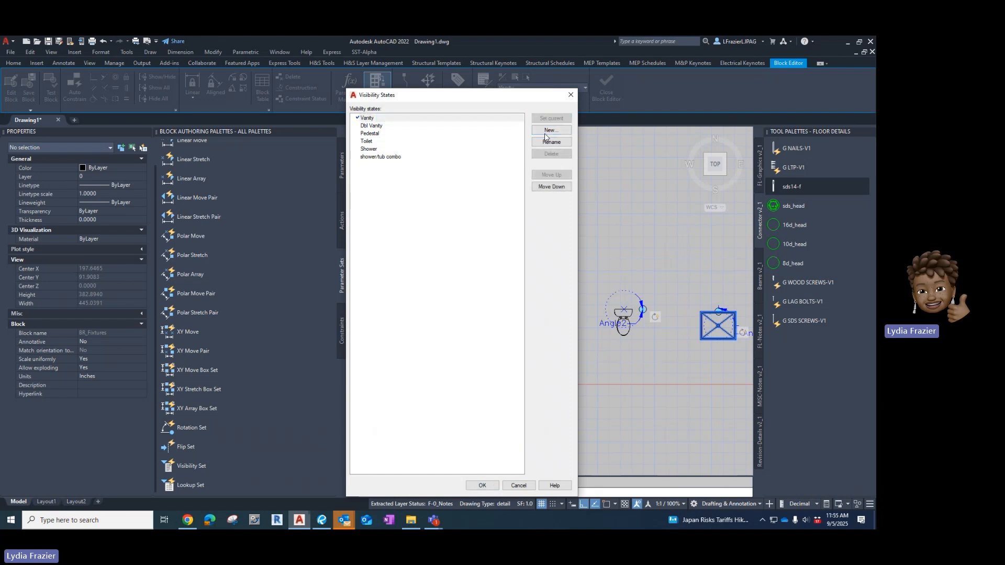
left_click(480, 485)
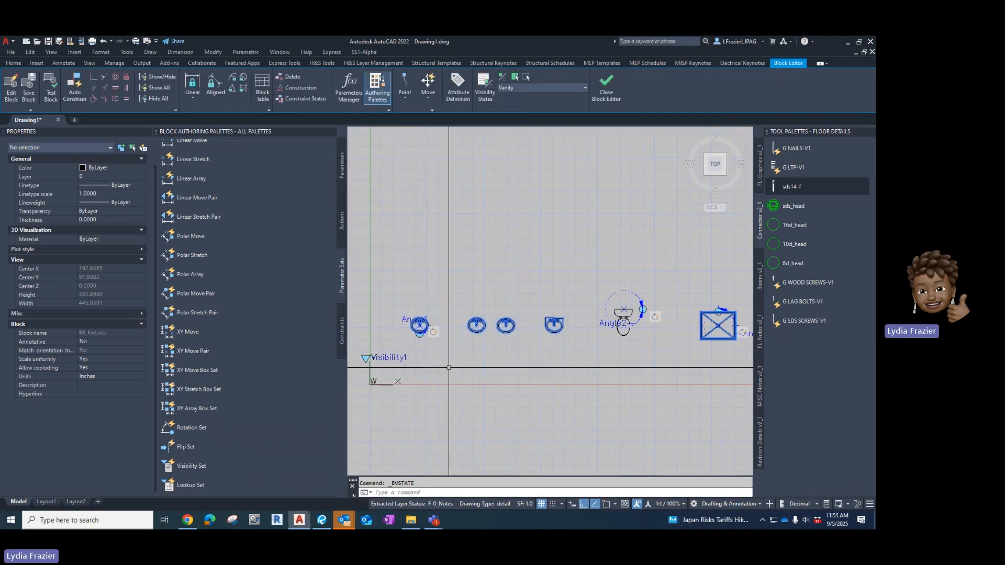
- Make the first single sink and its rotation parameter visible in the current Vanity state
scroll(449, 367, "down", 2)
scroll(438, 361, "up", 2)
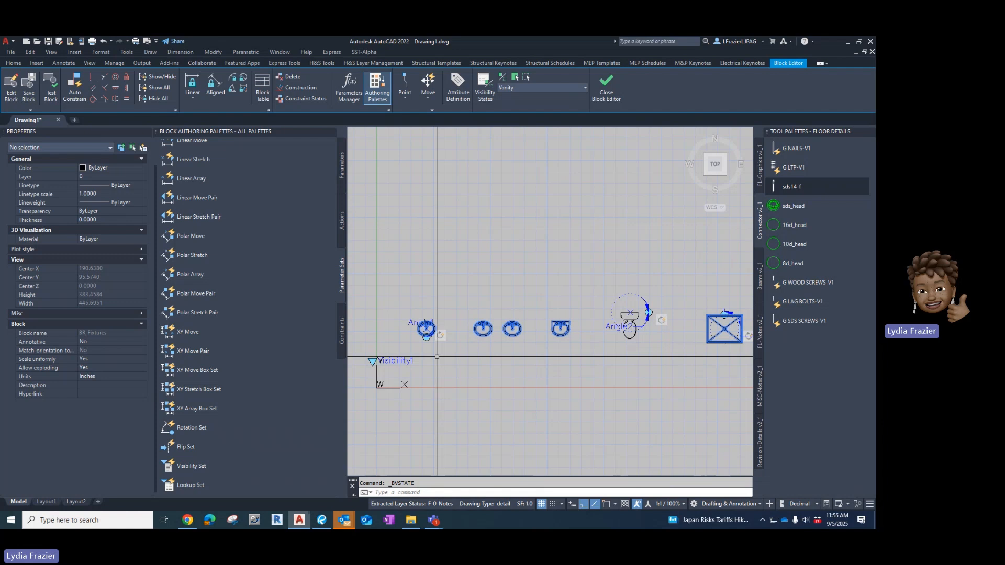
left_click(539, 87)
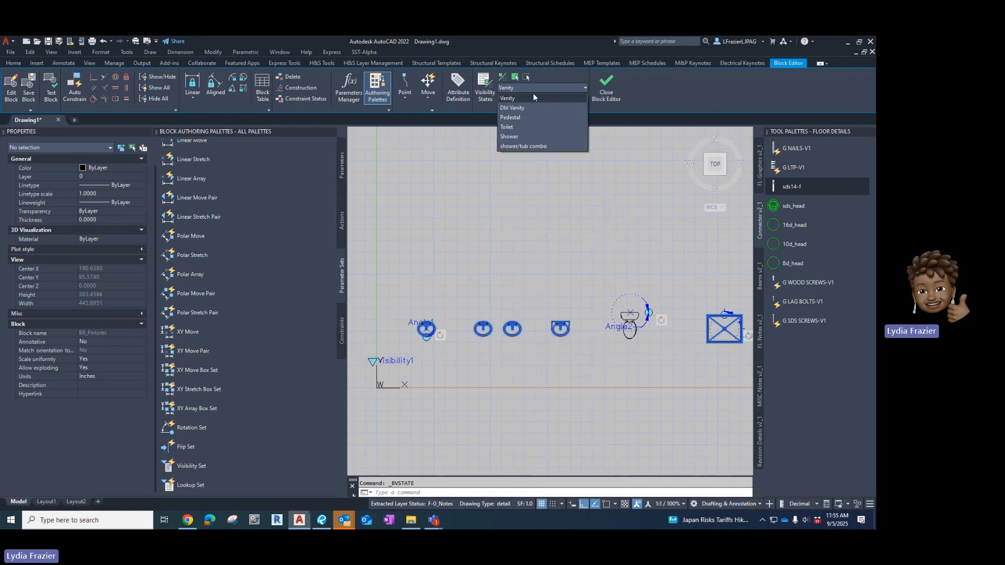
left_click(532, 97)
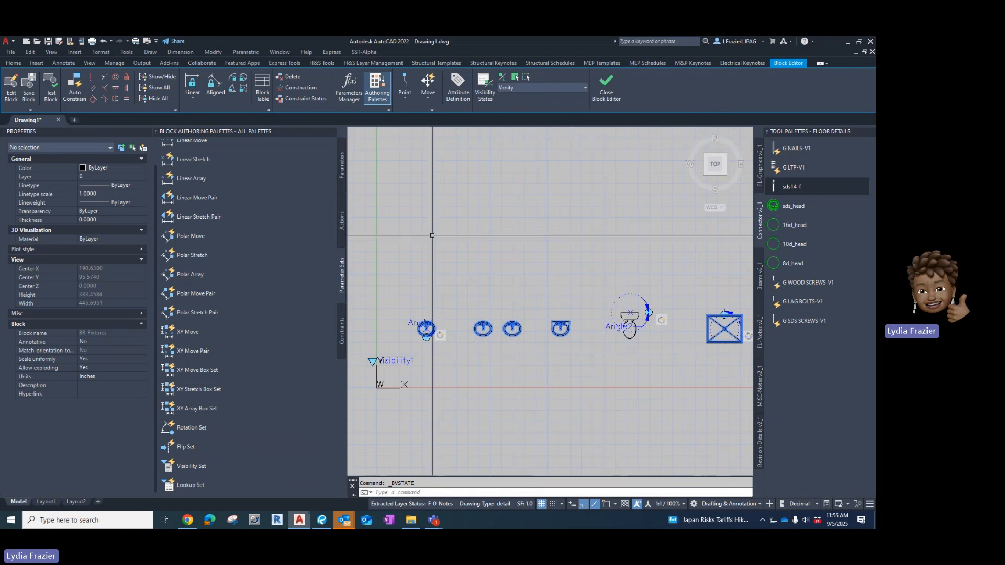
left_click(515, 78)
left_click(458, 298)
left_click(400, 342)
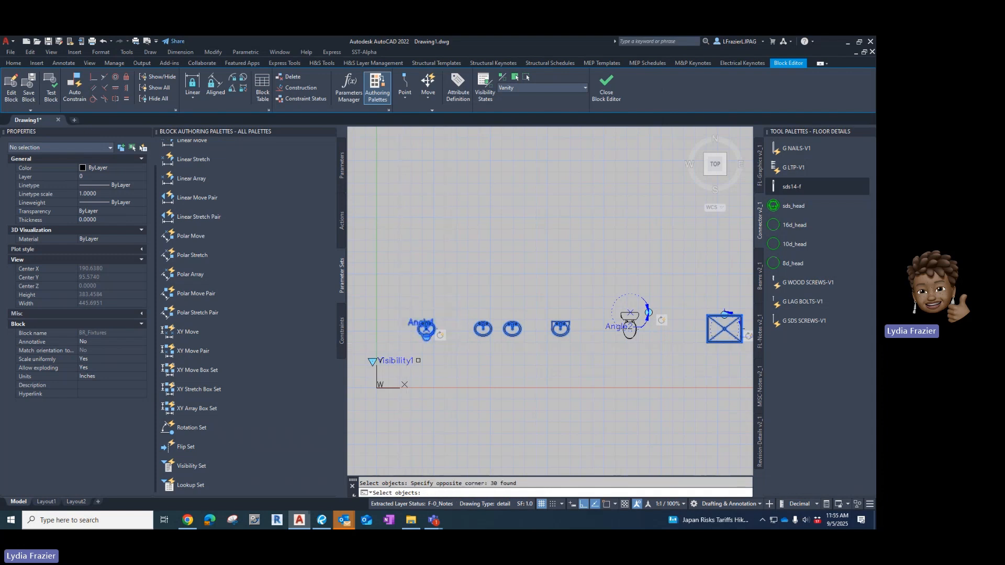
key("Return")
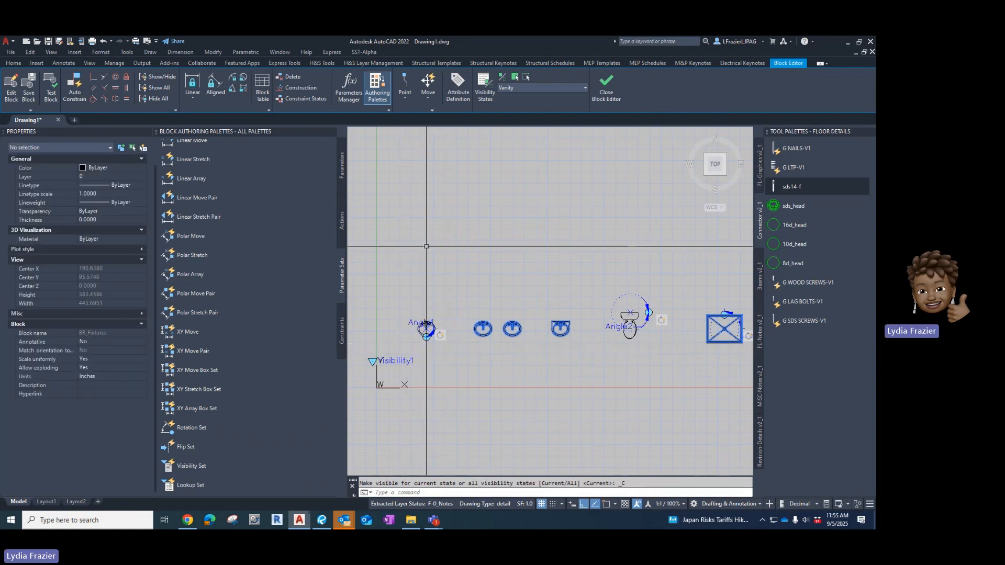
- Hide every fixture from the double sinks through the bathtub, with their rotation parameters and actions, in the Vanity state
scroll(421, 217, "down", 2)
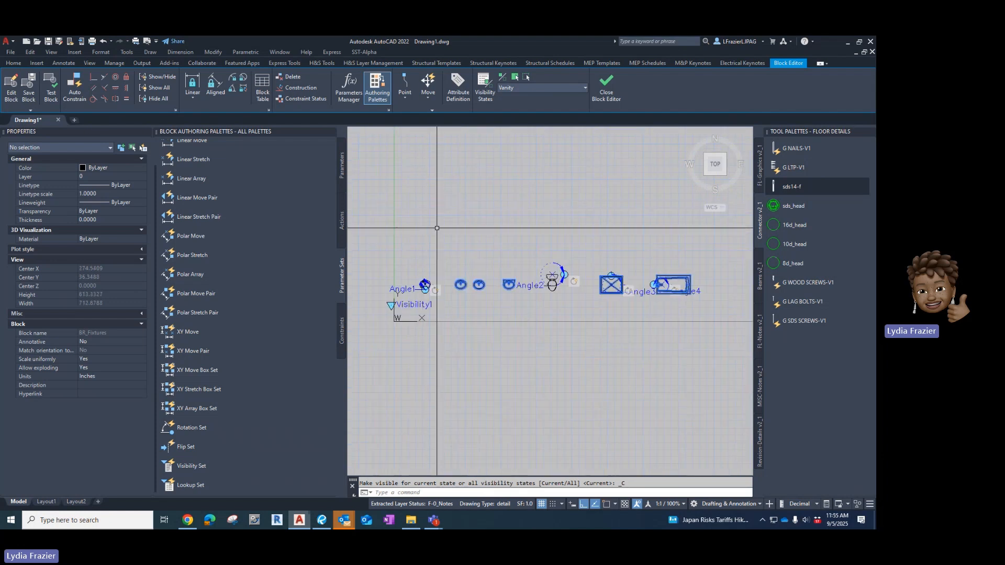
scroll(508, 238, "up", 2)
left_click(526, 80)
scroll(476, 232, "down", 2)
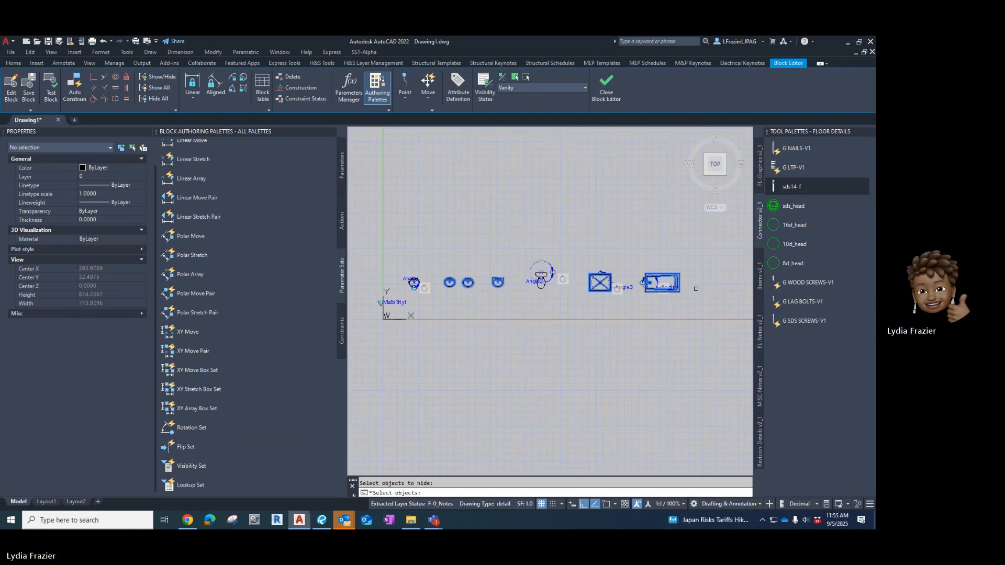
left_click(707, 256)
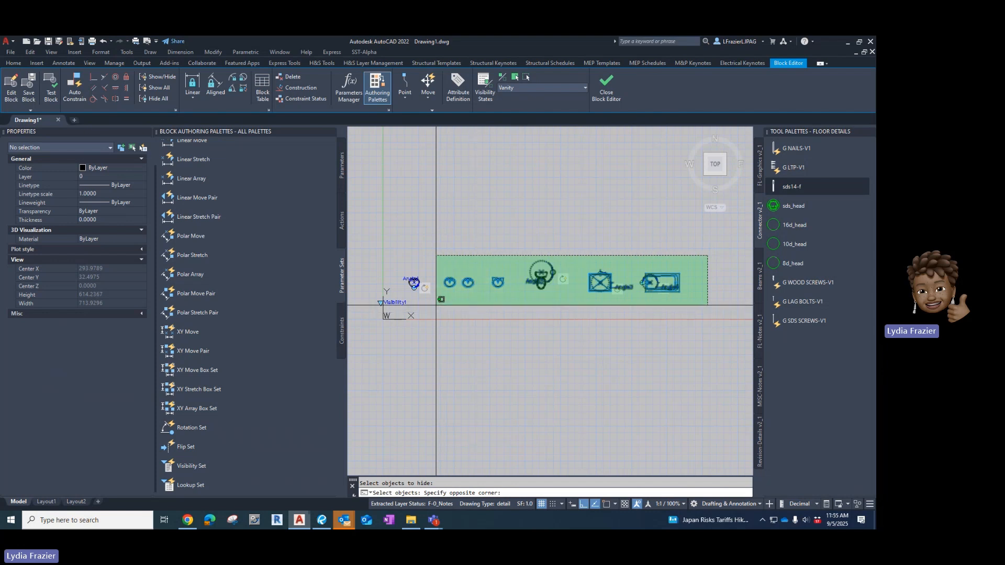
left_click(436, 305)
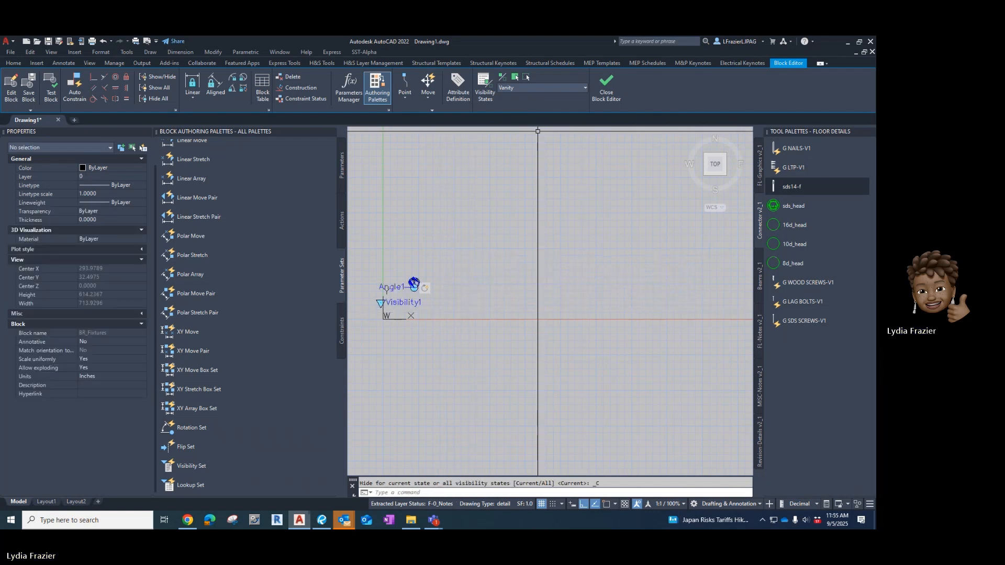
- Make Dbl Vanity the current visibility state
left_click(538, 88)
left_click(525, 108)
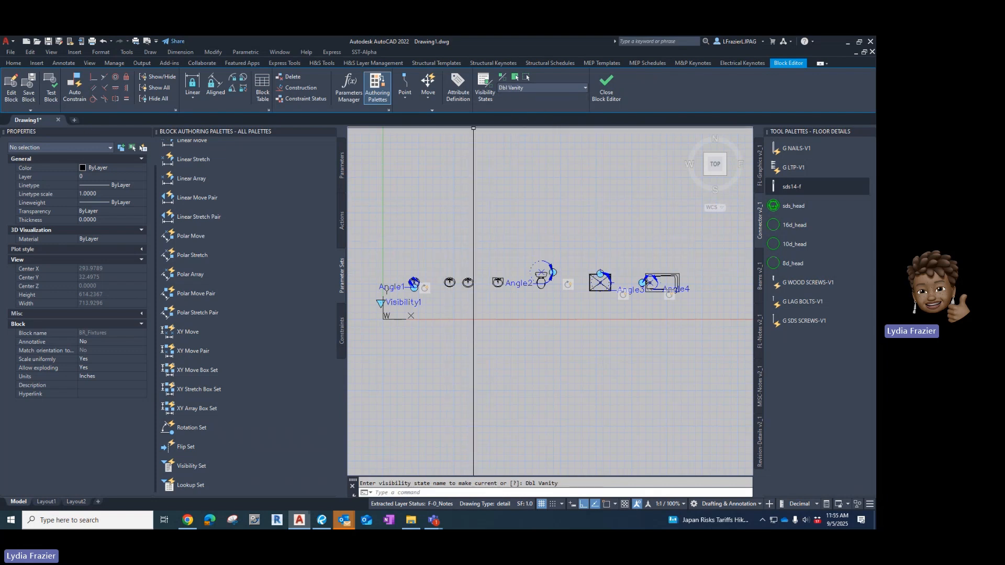
scroll(417, 329, "up", 2)
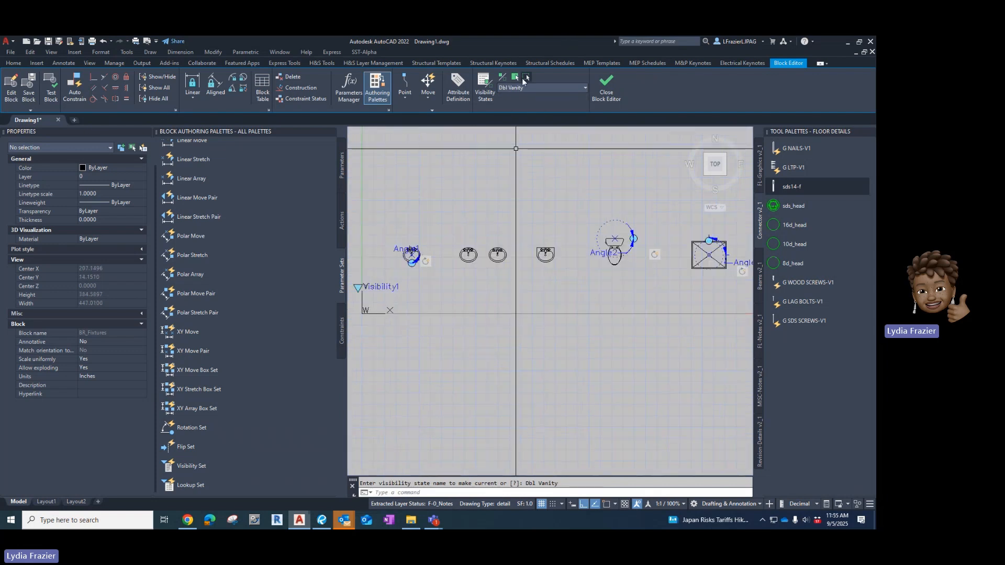
scroll(424, 308, "up", 2)
- Make the pair of double-vanity sinks visible with BVSHOW, for the current Dbl Vanity state only
type("bvhi")
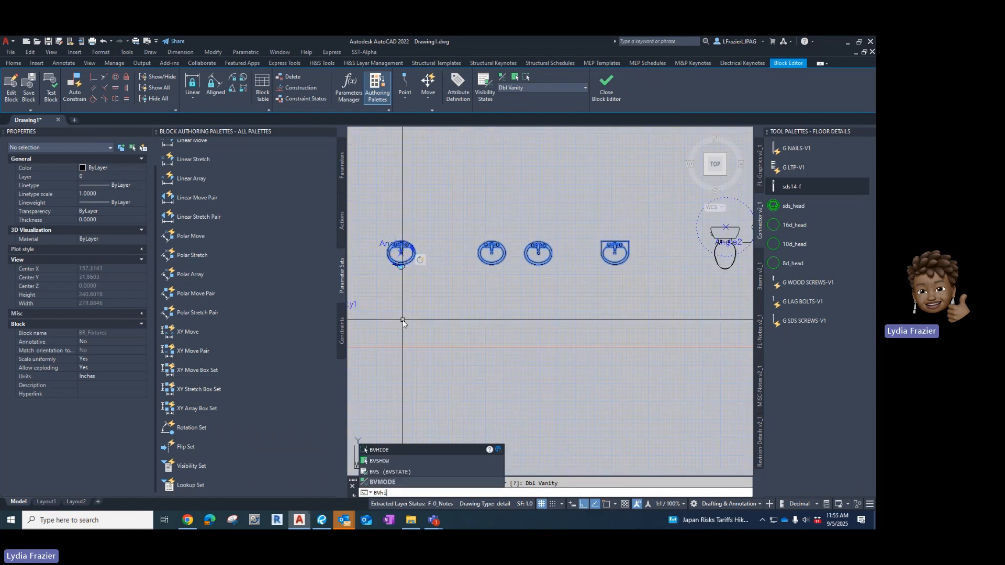
key("BackSpace")
key("BackSpace")
type("s")
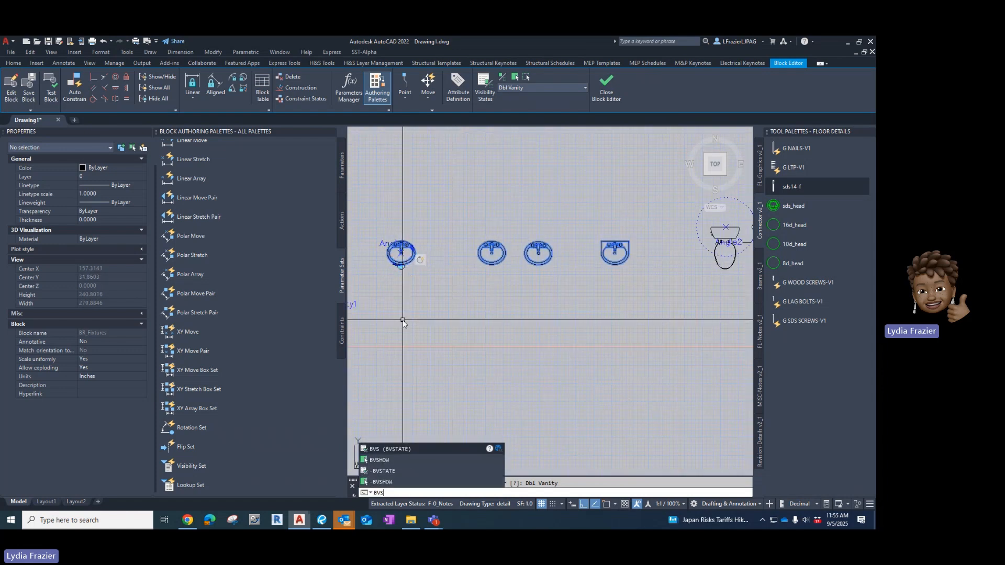
type("how")
key("Return")
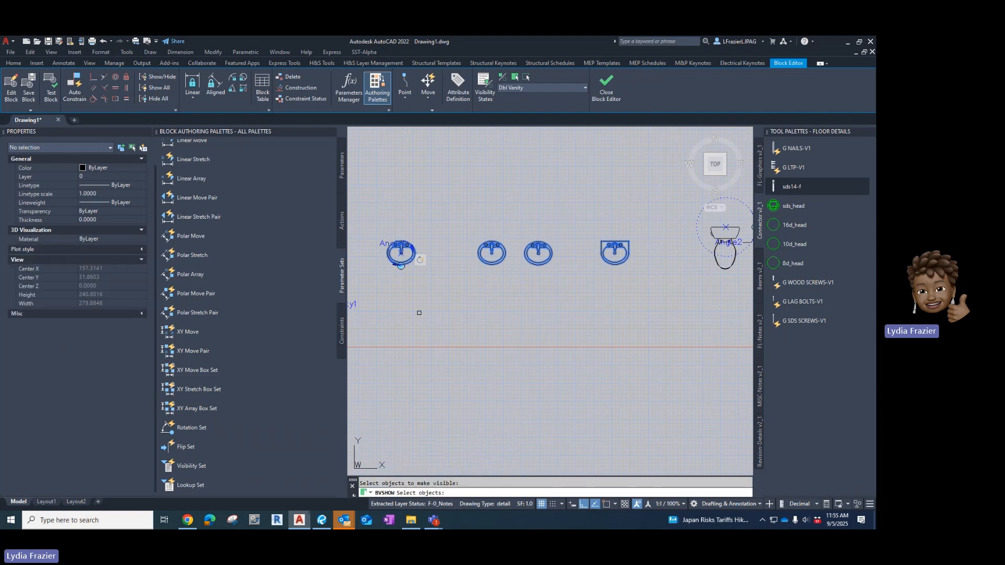
left_click(560, 219)
left_click(498, 265)
scroll(470, 209, "up", 4)
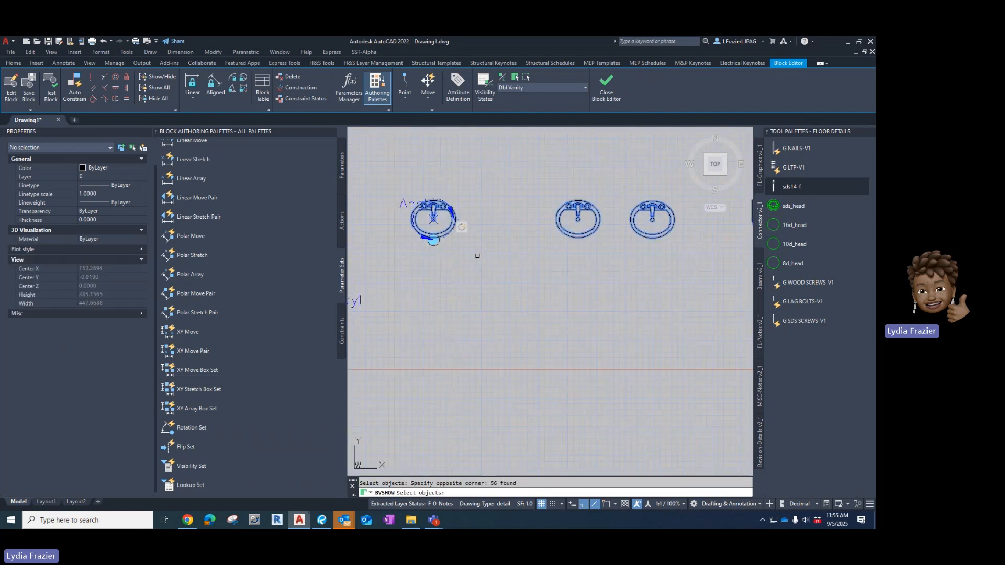
left_click(457, 203)
left_click(427, 243)
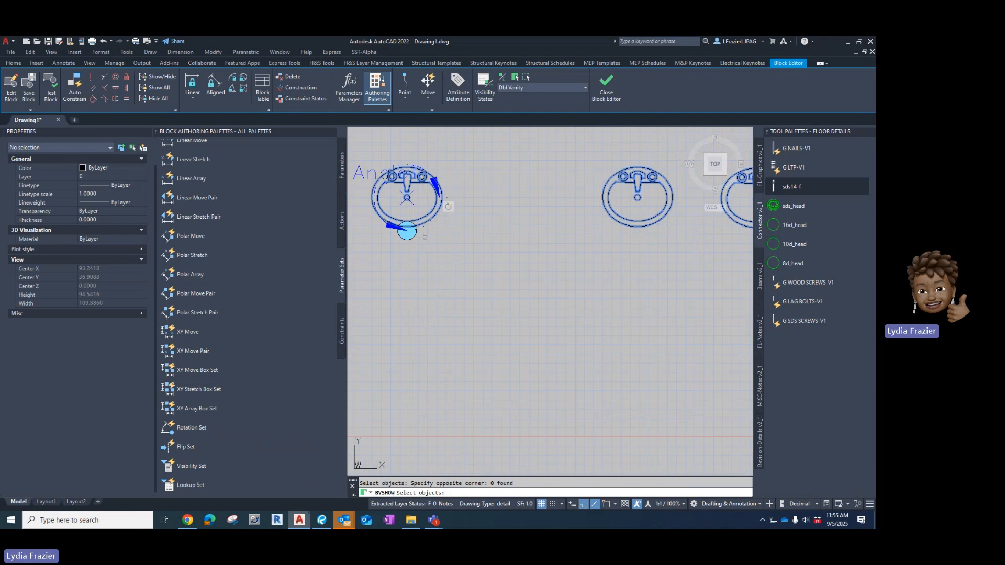
key("Return")
scroll(424, 252, "down", 5)
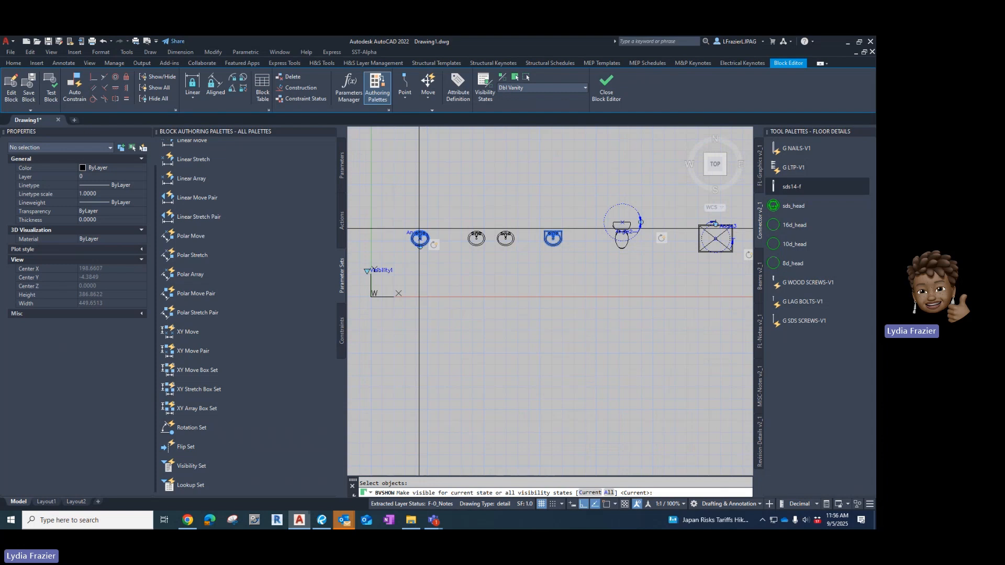
type("c")
key("Return")
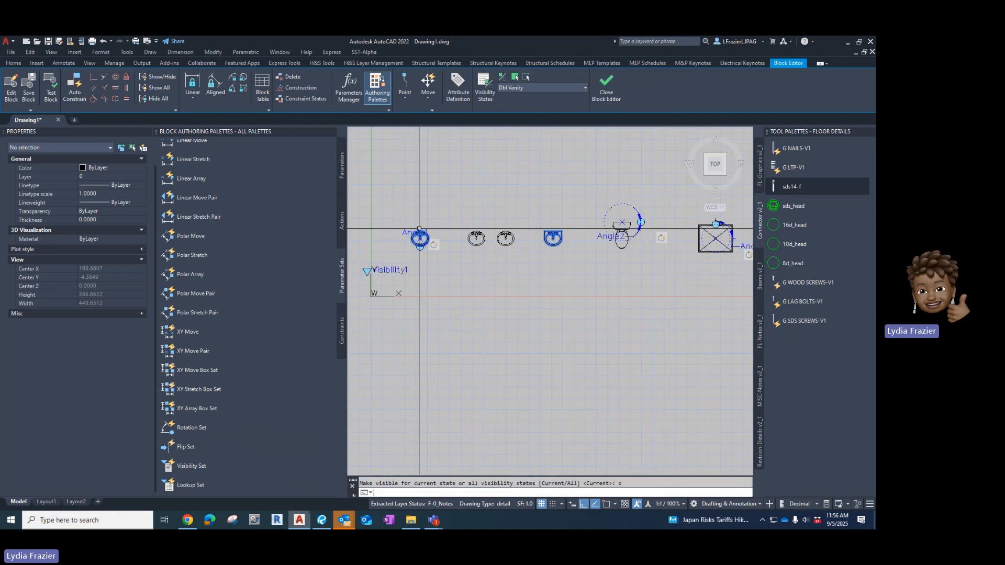
- Hide the pedestal sink, toilet, shower, bathtub and first single sink, with their rotation parameters, for the current Dbl Vanity state only using BVHIDE
type("BVHId")
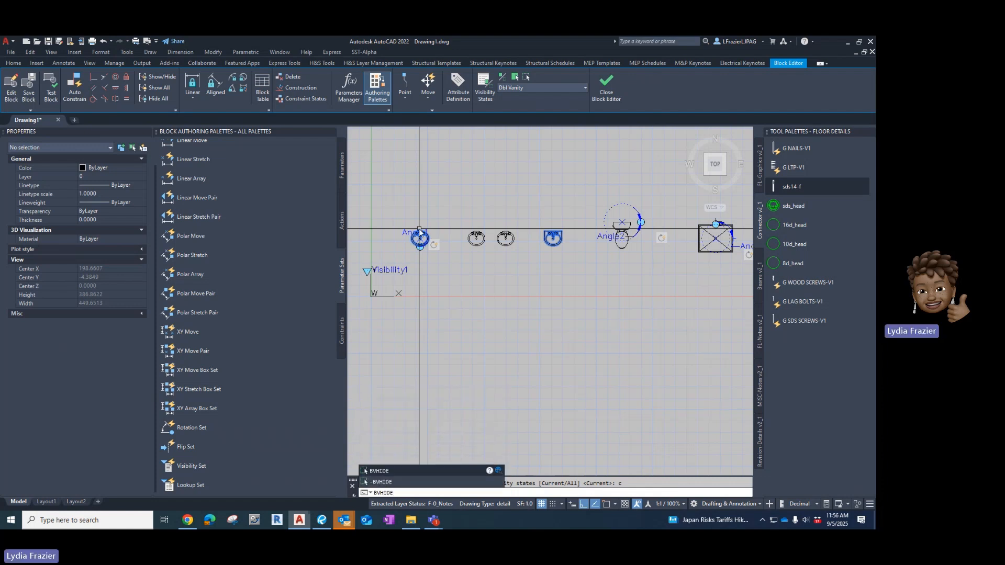
key("Return")
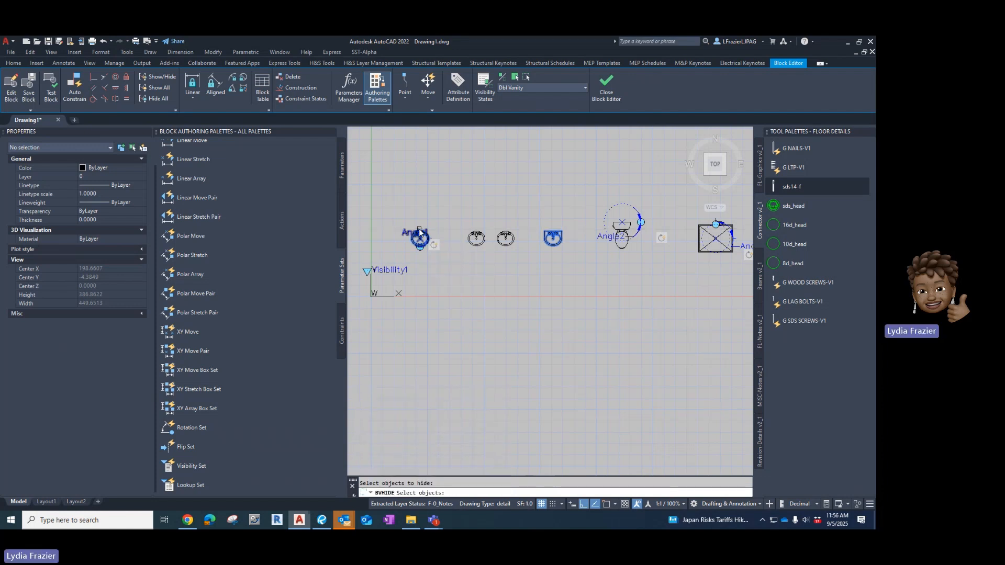
scroll(590, 224, "down", 2)
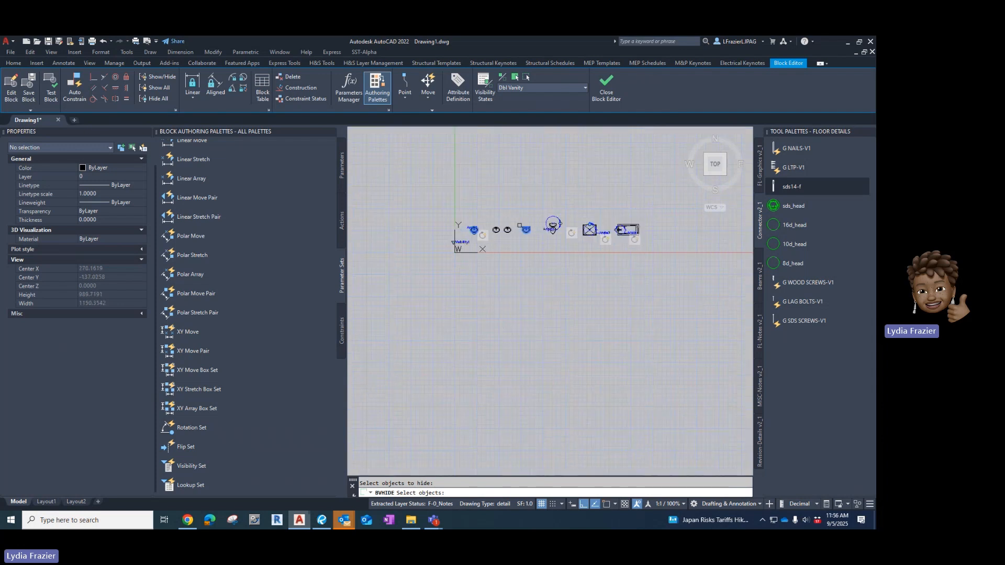
left_click(680, 206)
left_click(460, 270)
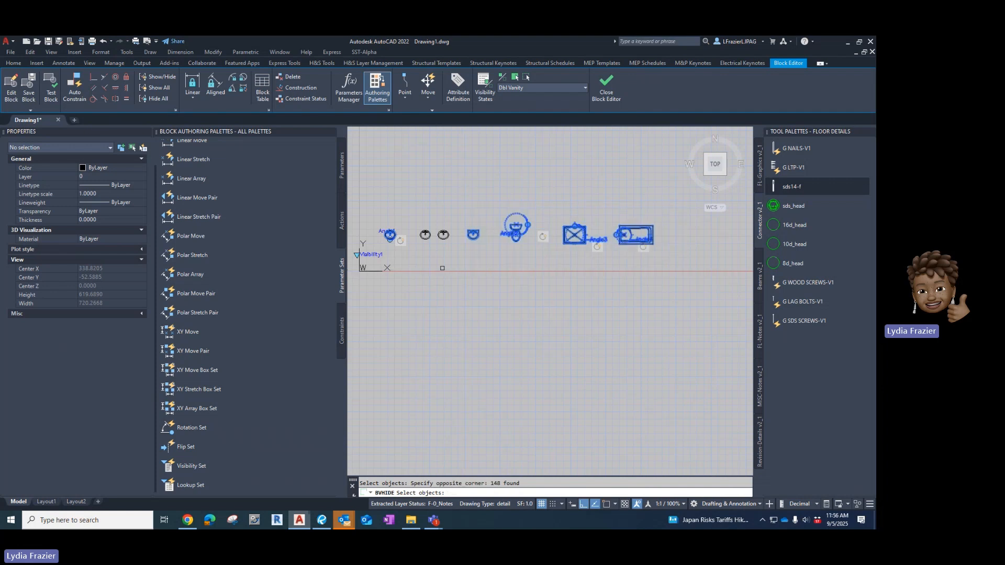
scroll(358, 235, "up", 5)
left_click(507, 221)
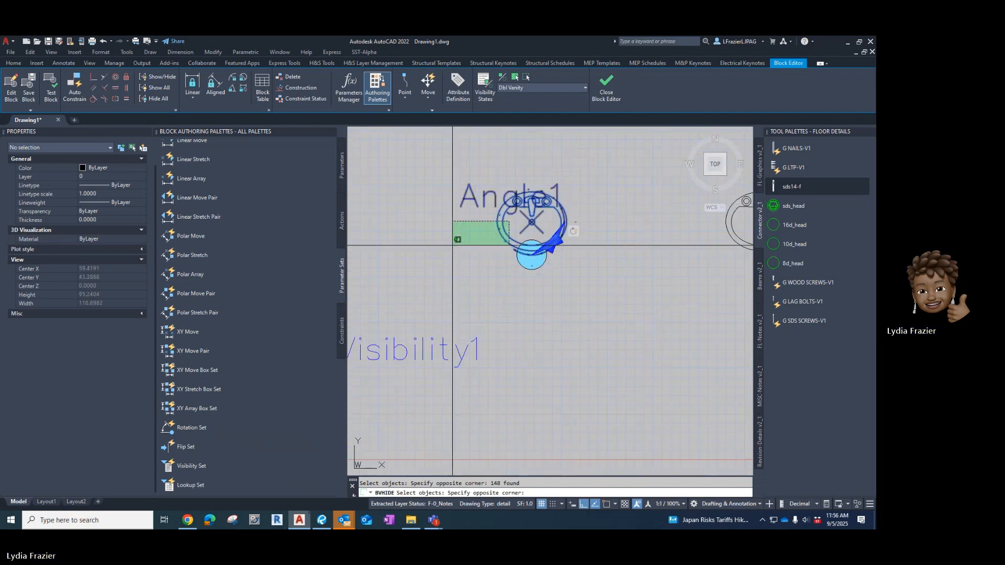
left_click(505, 229)
left_click(503, 231)
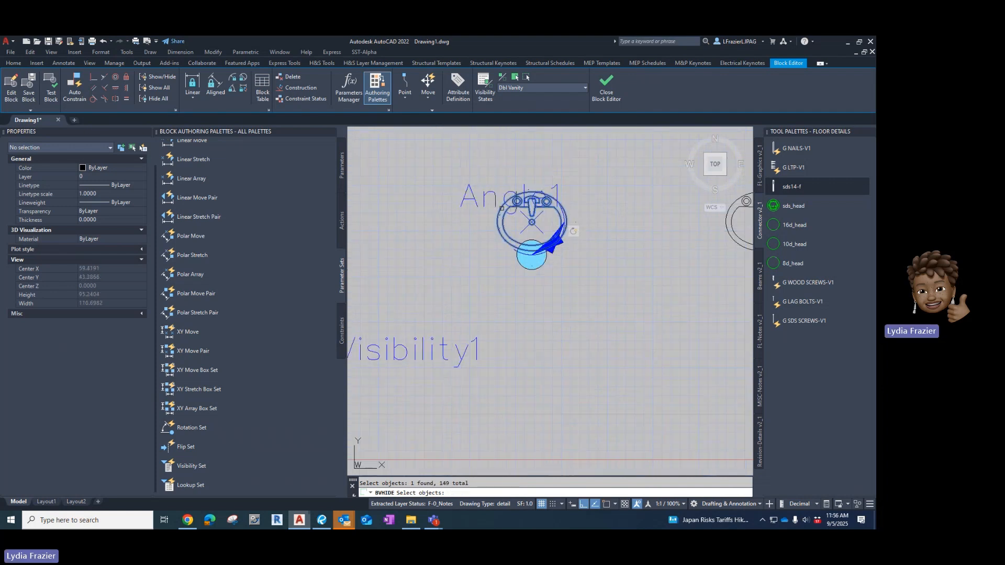
left_click(596, 164)
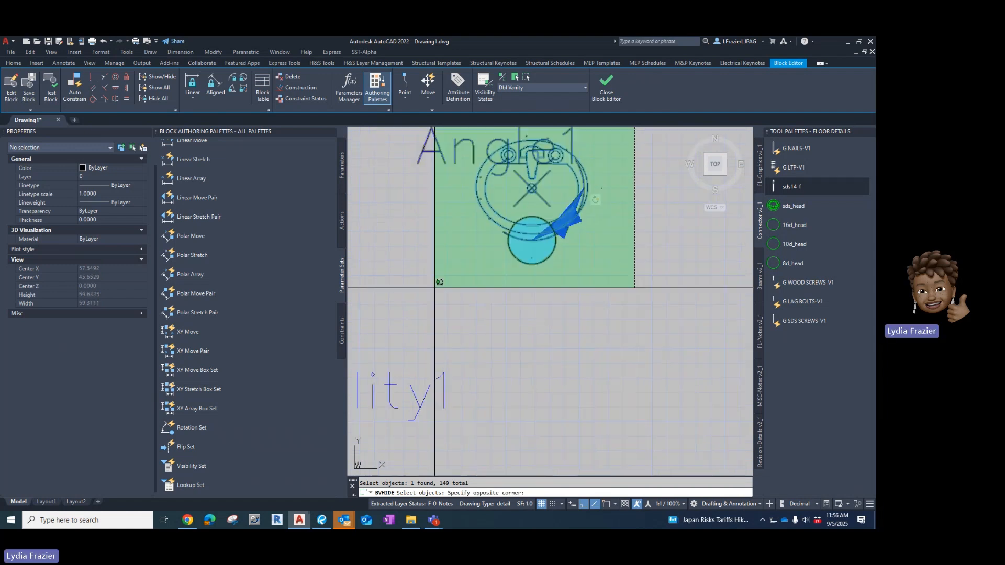
middle_click_drag(457, 291, 413, 298)
left_click(406, 294)
scroll(406, 294, "down", 2)
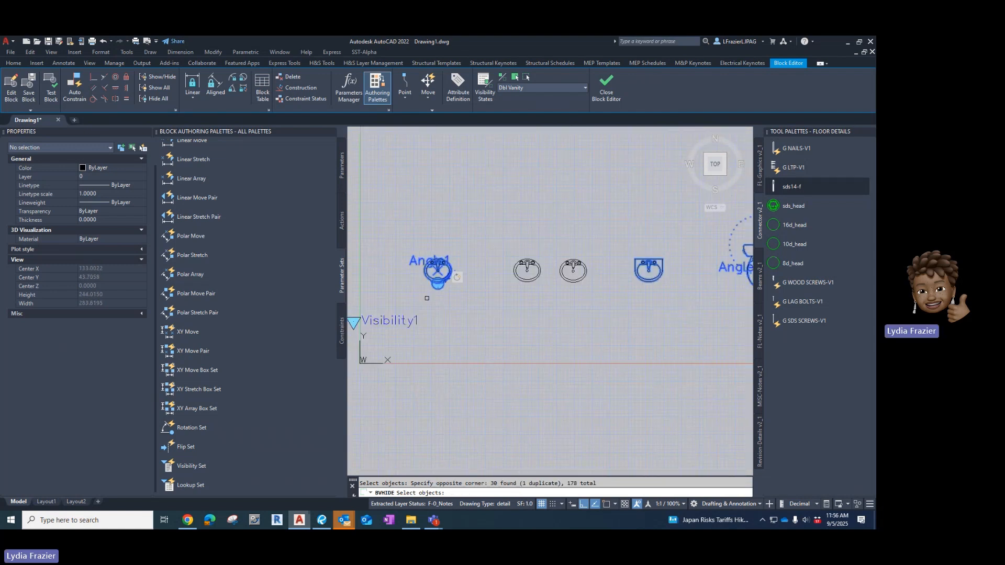
key("Return")
scroll(464, 302, "down", 3)
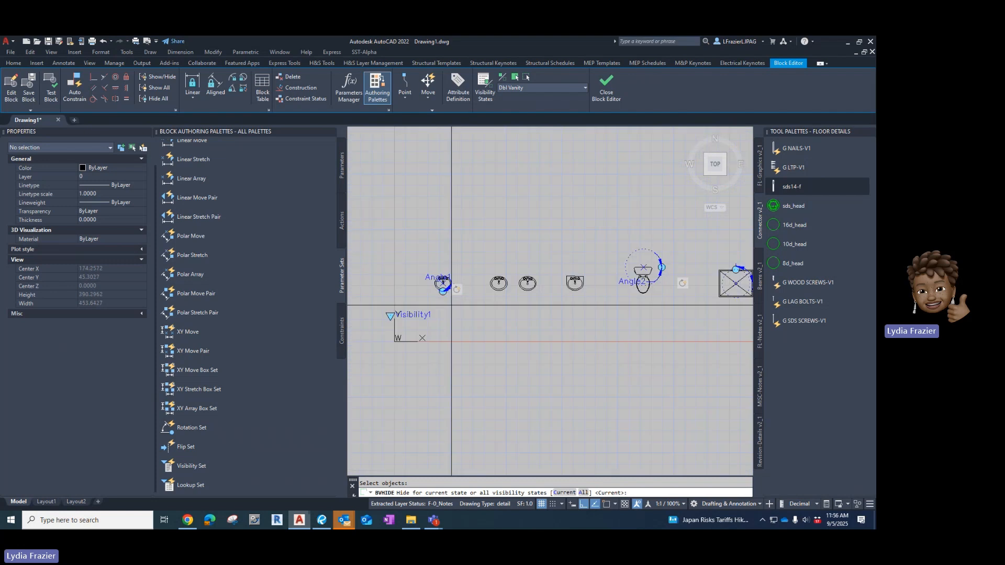
type("c")
key("Return")
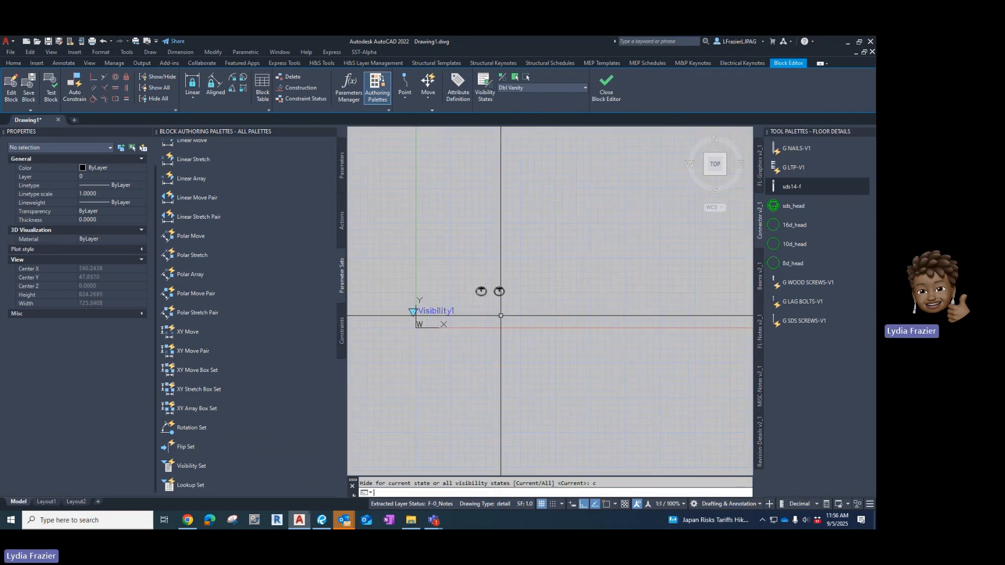
- Turn on visibility mode (BVMODE 1) so the hidden fixtures display dimmed in the Dbl Vanity state
scroll(499, 311, "up", 1)
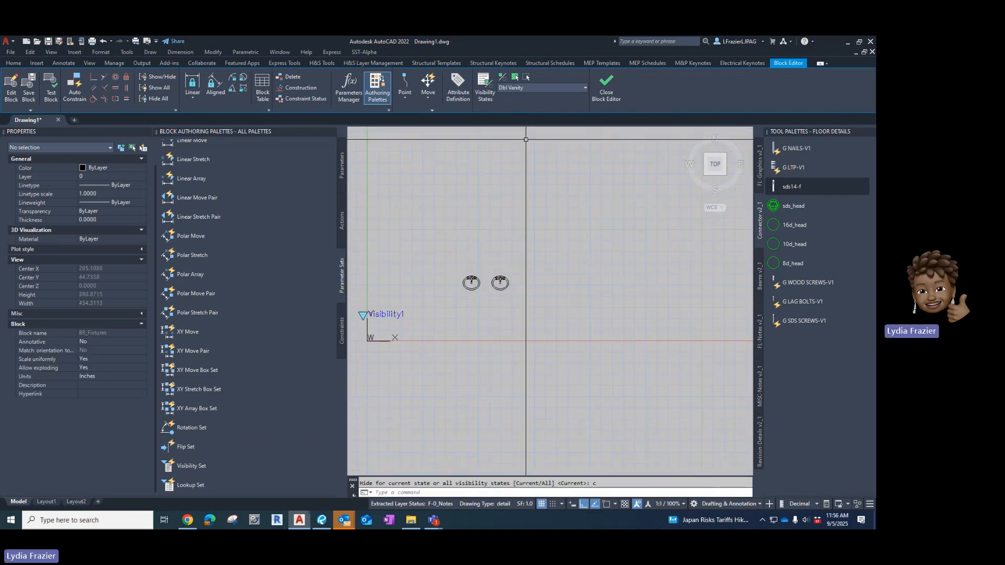
scroll(526, 139, "up", 2)
scroll(570, 242, "down", 4)
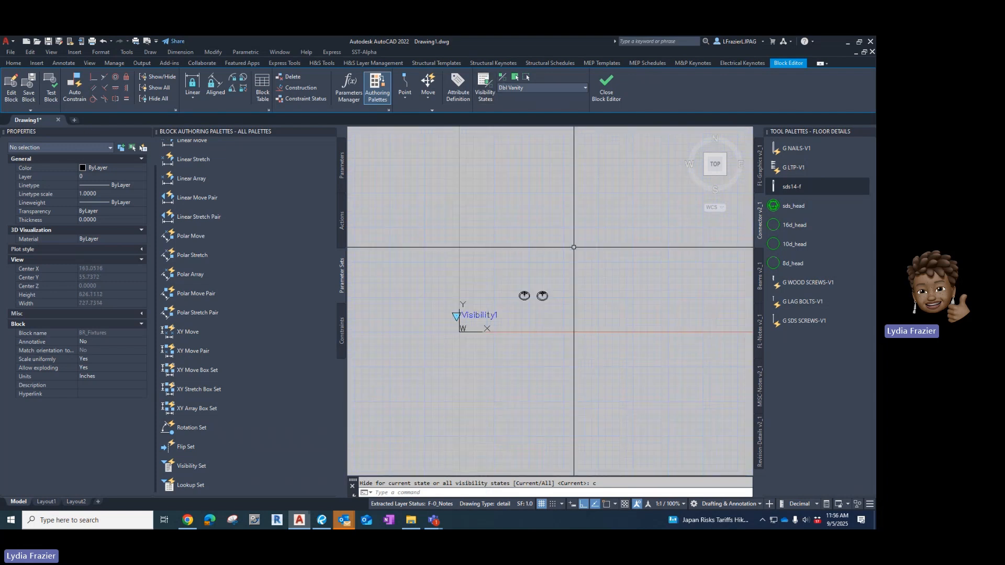
left_click(502, 82)
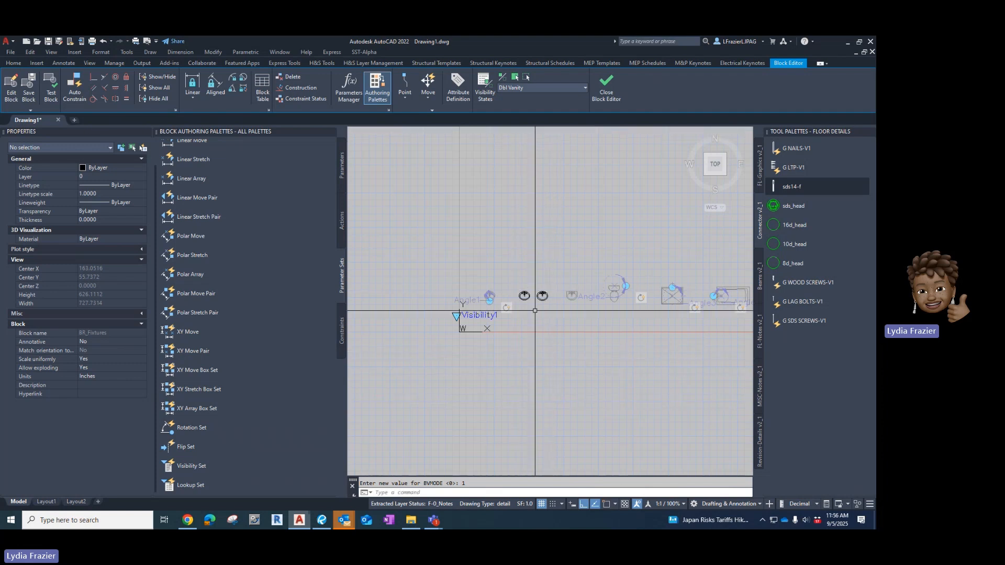
scroll(536, 307, "up", 2)
scroll(524, 318, "down", 2)
scroll(564, 317, "up", 2)
key("Escape")
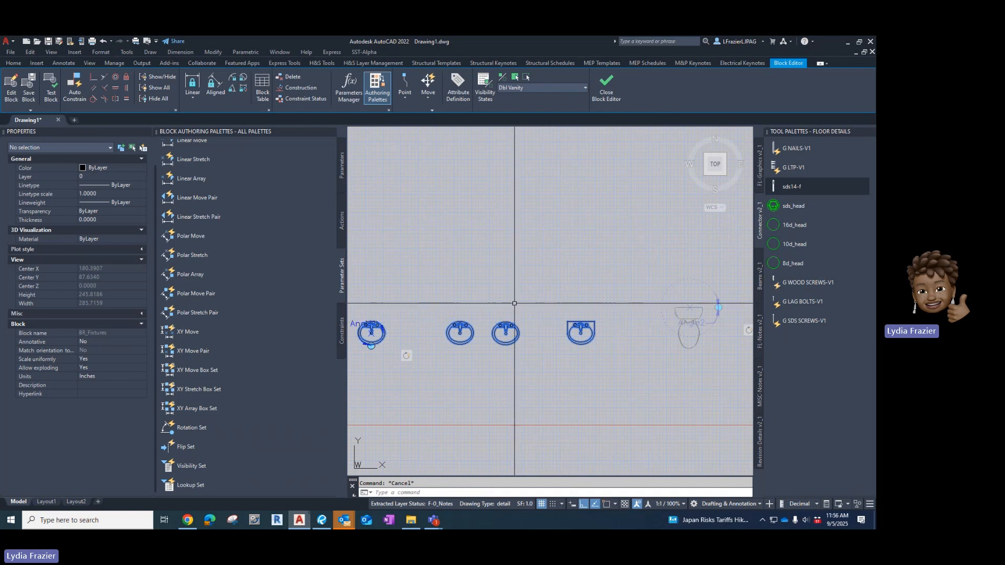
- Make the first single sink's Angle1 rotation parameter visible in the current Dbl Vanity state
scroll(514, 303, "down", 1)
scroll(516, 325, "down", 1)
scroll(537, 317, "up", 2)
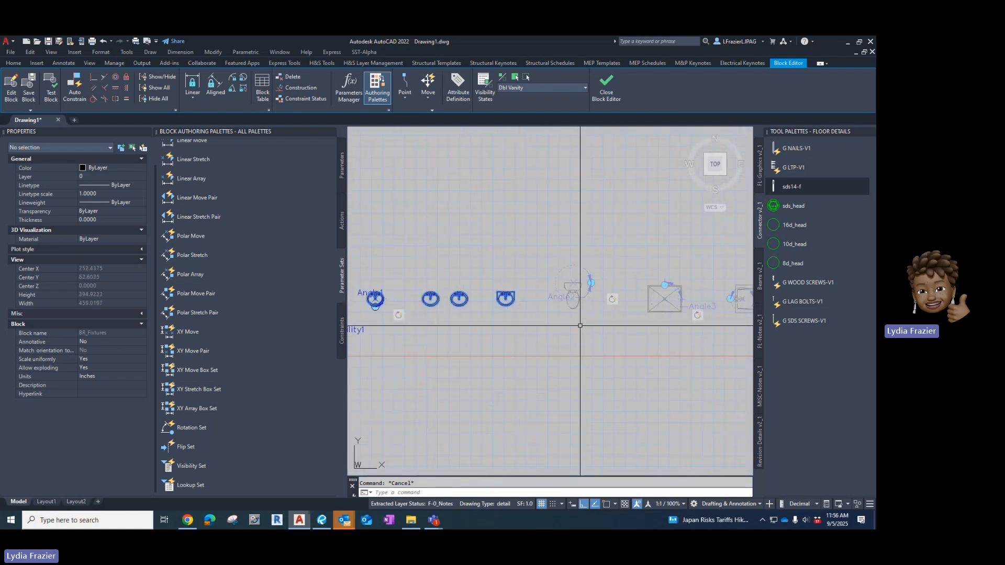
scroll(537, 317, "down", 2)
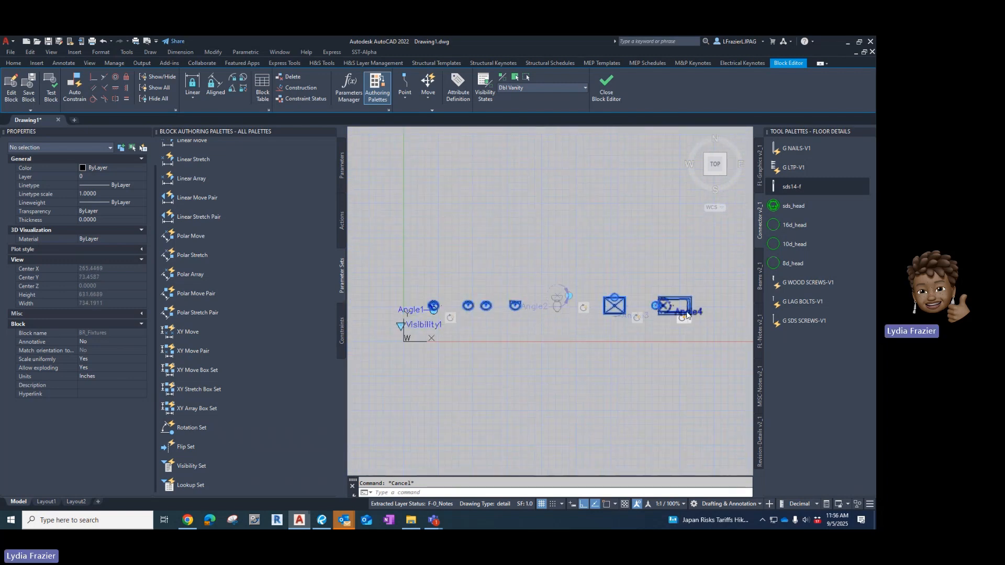
scroll(396, 309, "up", 6)
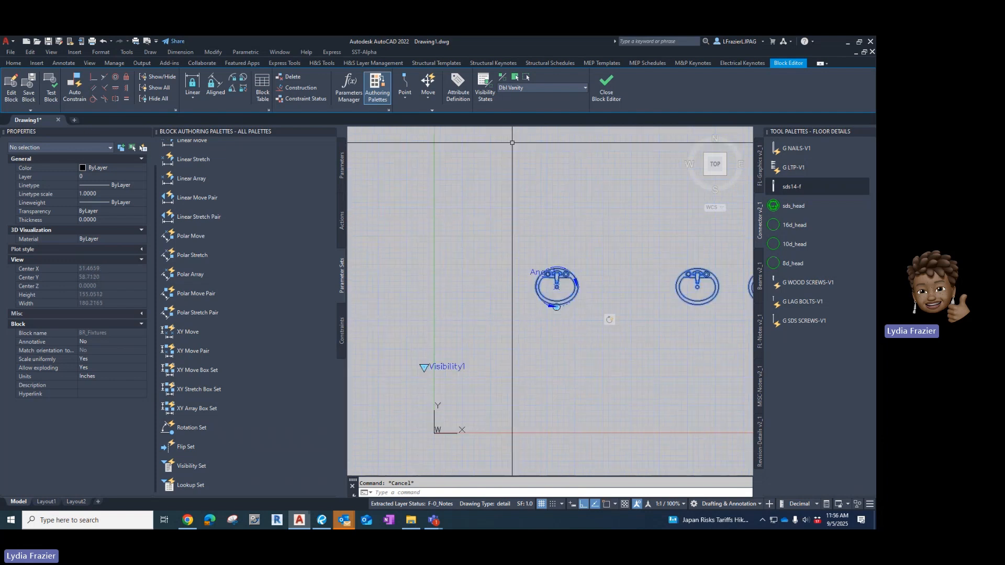
scroll(546, 355, "up", 4)
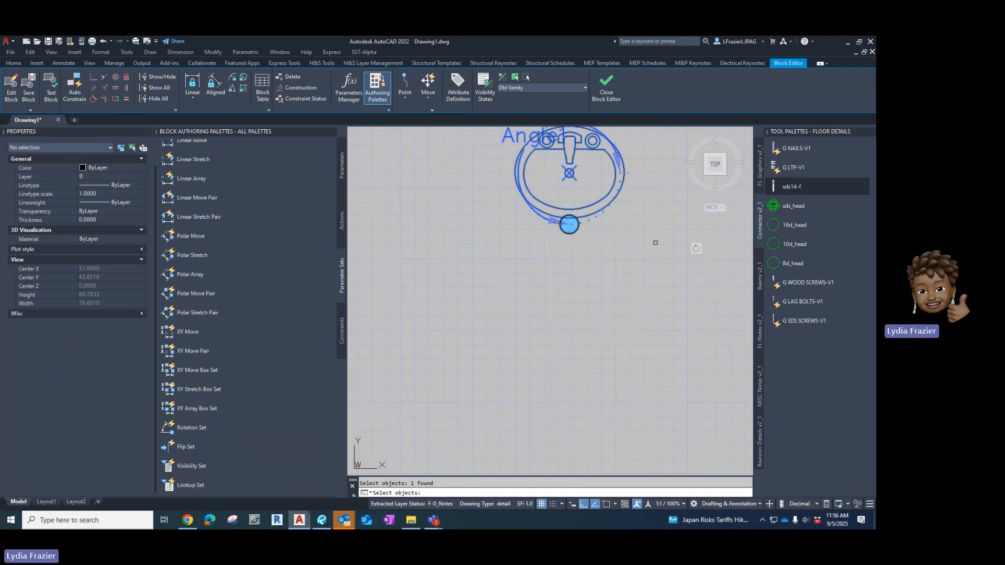
key("Return")
- Make Pedestal the current visibility state
scroll(456, 298, "down", 6)
middle_click_drag(627, 301, 554, 302)
scroll(553, 301, "up", 2)
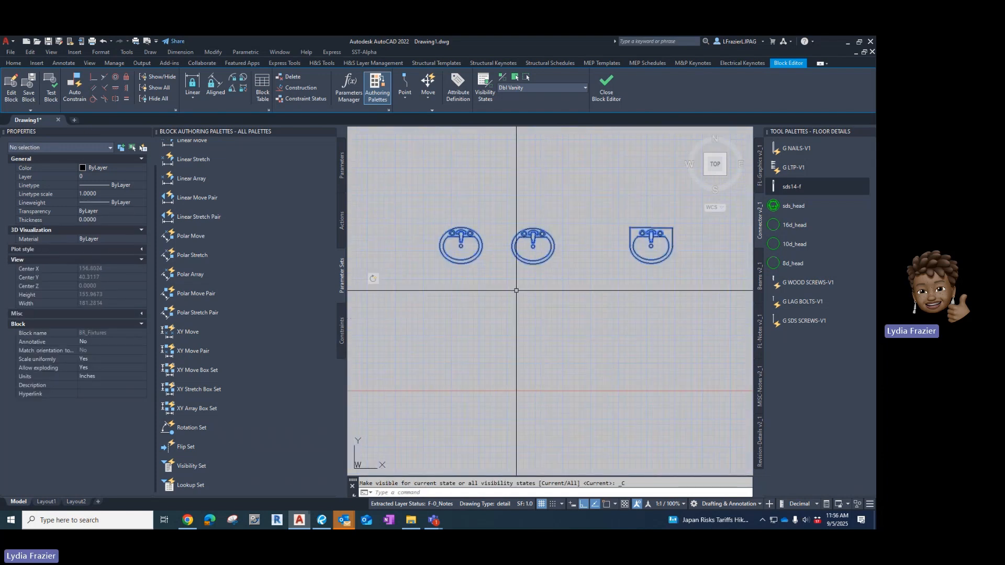
left_click(565, 87)
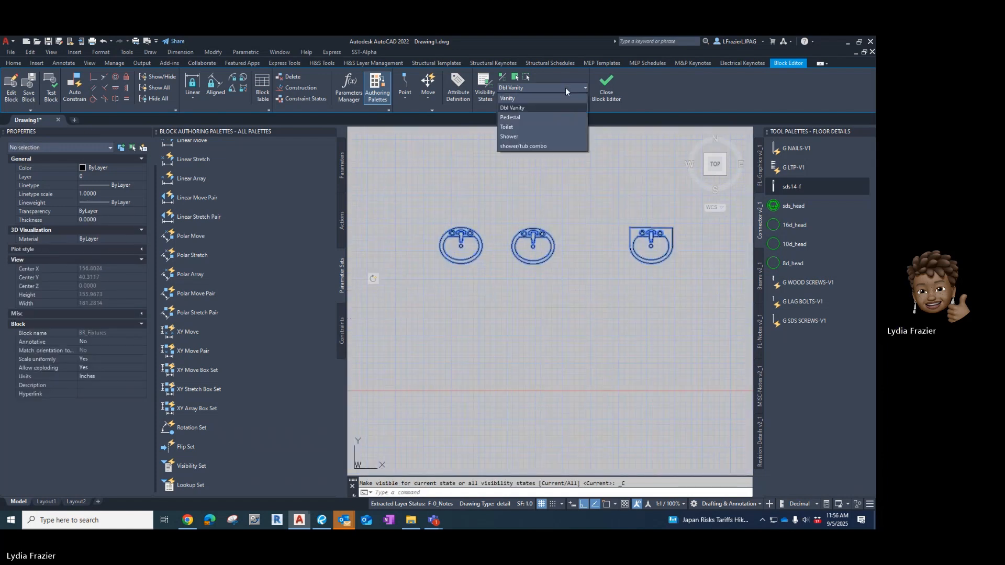
left_click(523, 117)
scroll(481, 247, "down", 4)
- Make the pedestal sink and the Angle1 rotation parameter visible in the current Pedestal state
left_click(513, 79)
left_click(564, 240)
left_click(532, 274)
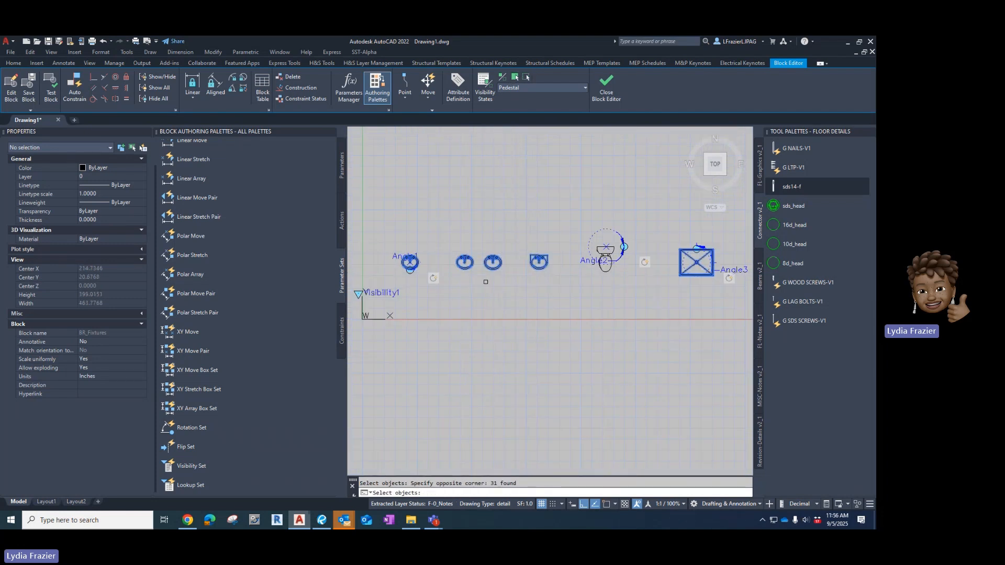
scroll(422, 268, "up", 6)
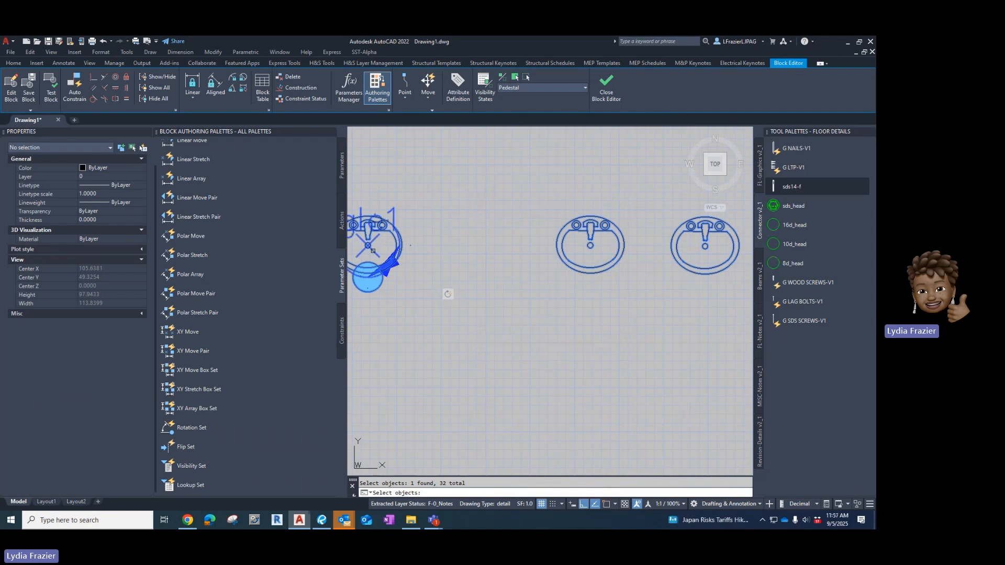
key("Return")
scroll(439, 246, "down", 4)
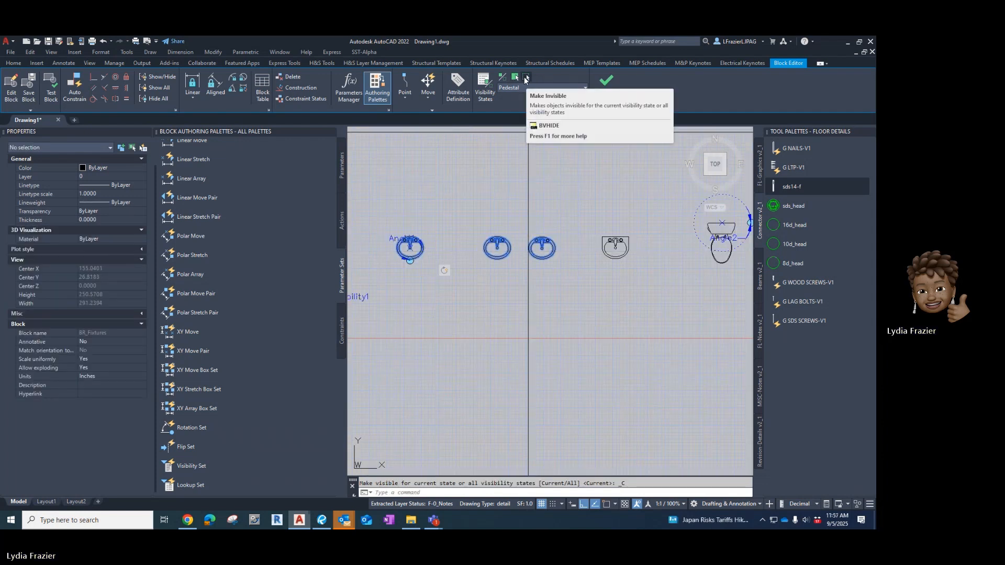
- Hide the toilet, shower, bathtub and first single sink, with their rotation parameters, in the Pedestal state
left_click(525, 80)
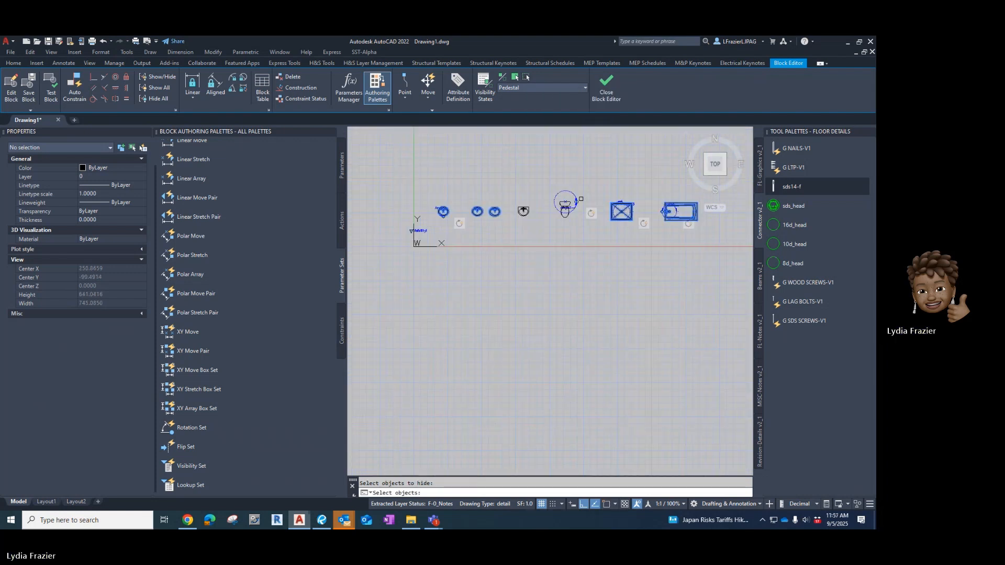
scroll(580, 198, "down", 2)
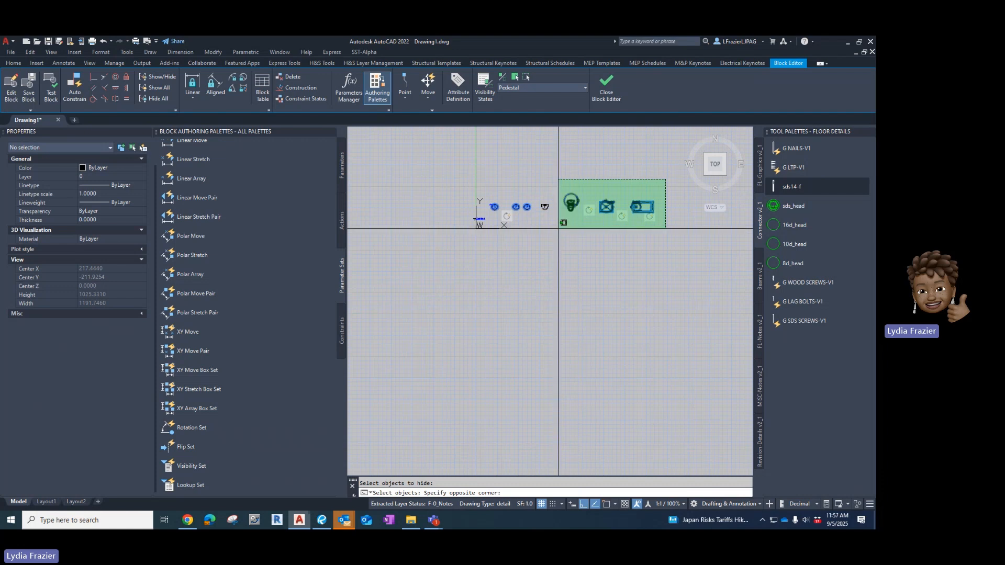
left_click(557, 225)
scroll(509, 201, "up", 3)
left_click(479, 194)
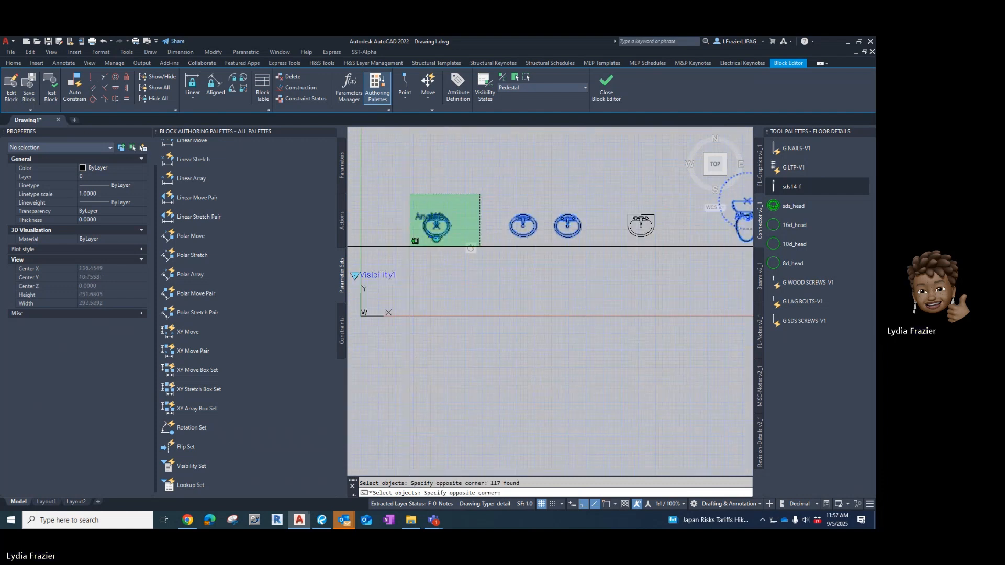
left_click(404, 247)
scroll(404, 247, "down", 2)
key("Return")
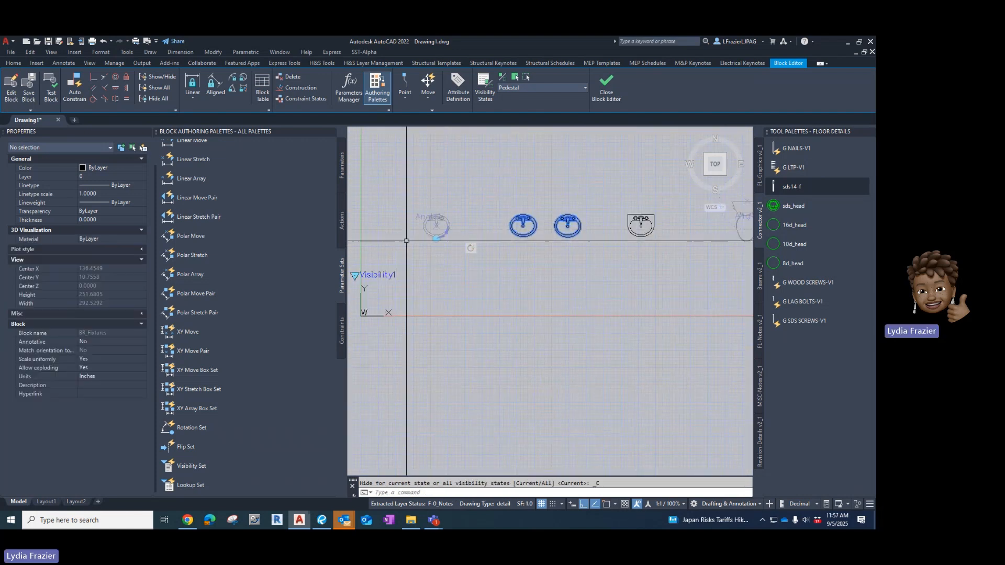
- Switch to the Toilet visibility state and make the toilet visible in it
scroll(532, 244, "up", 2)
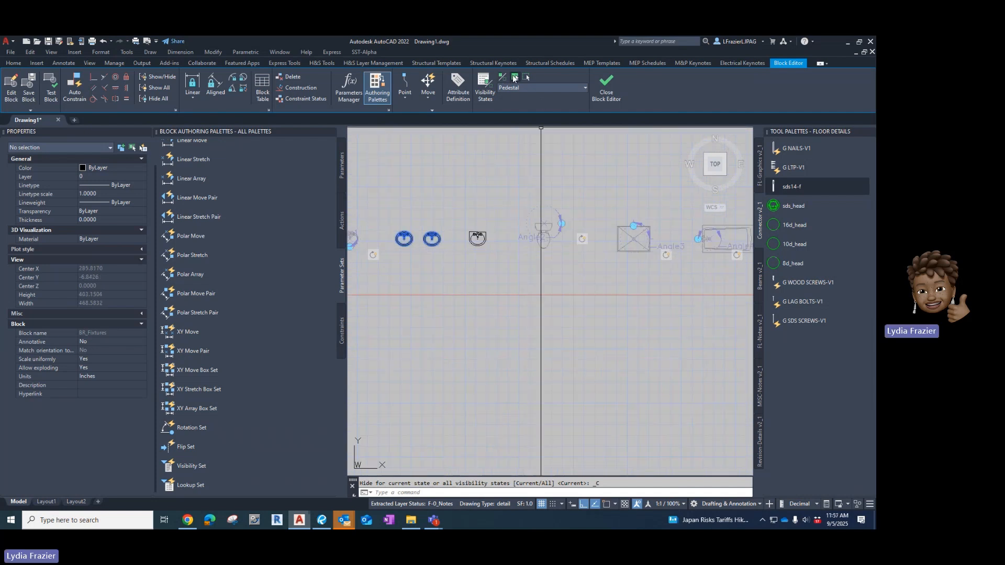
left_click(516, 78)
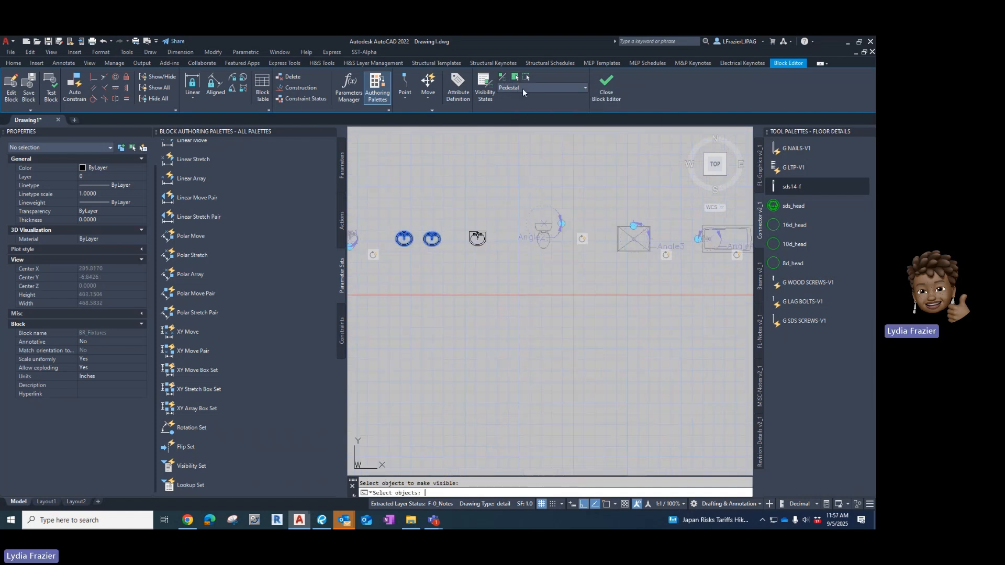
left_click(522, 89)
left_click(520, 127)
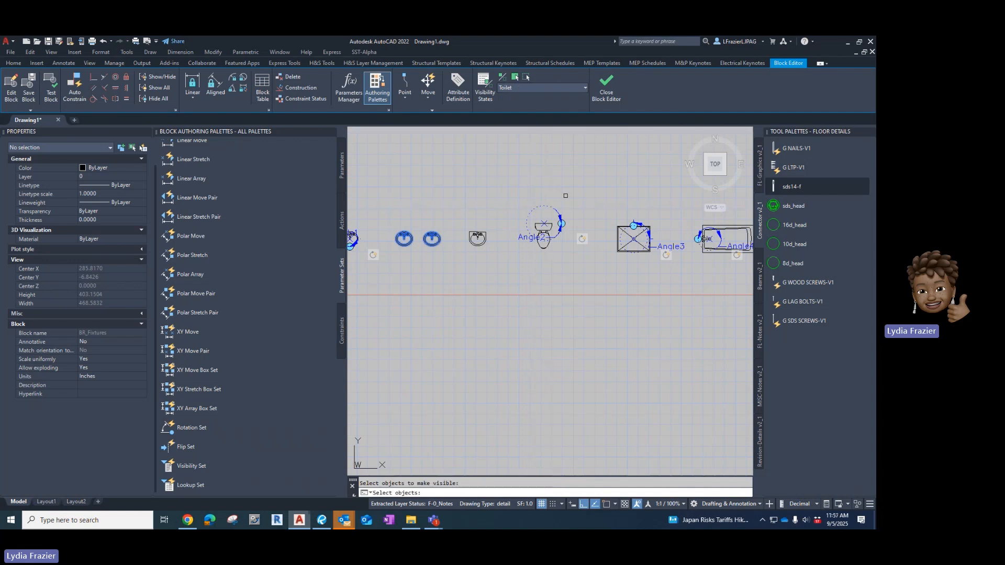
left_click(543, 226)
key("Return")
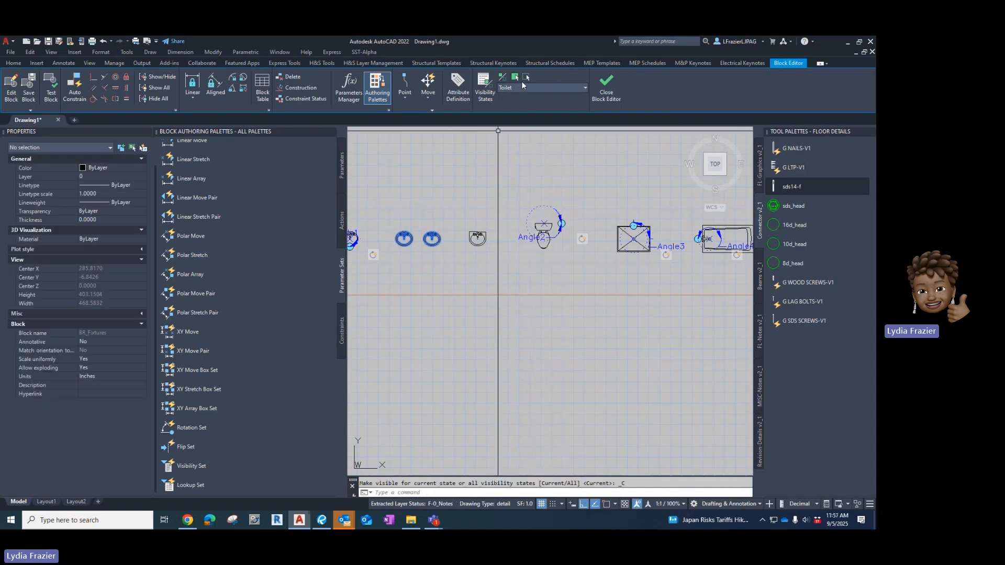
- Hide the shower, bathtub and all sinks, with their rotation parameters, in the Toilet state
left_click(525, 78)
scroll(498, 173, "down", 5)
left_click(621, 179)
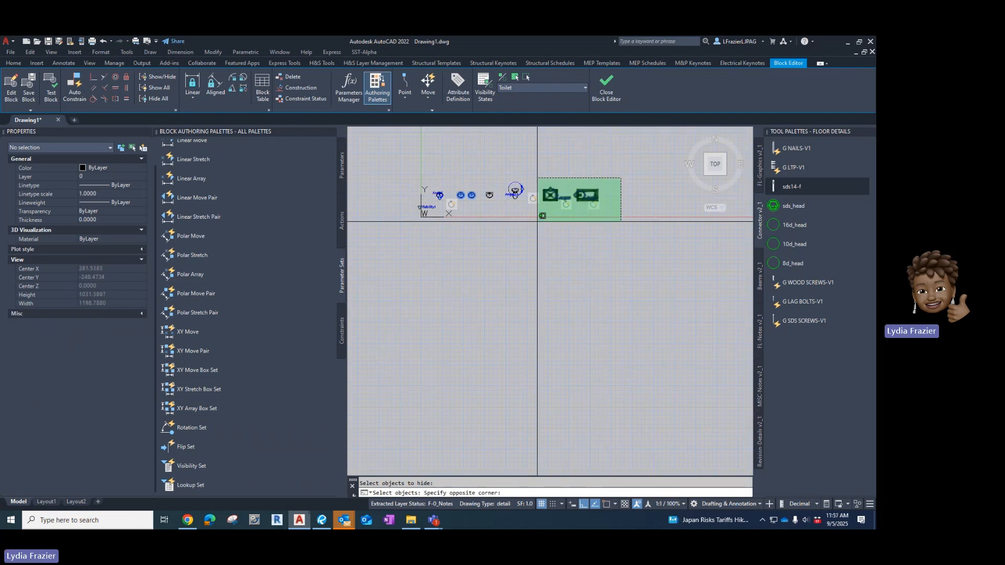
left_click(540, 220)
left_click(425, 204)
key("Return")
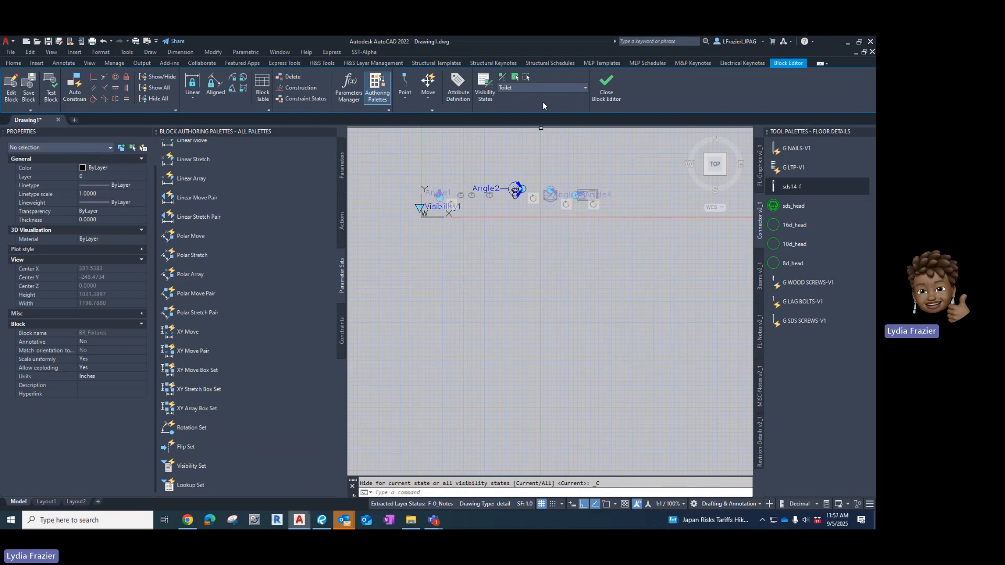
- Turn off the dimmed display of hidden objects (BVMODE 0) and make Shower the current visibility state
left_click(503, 77)
left_click(526, 88)
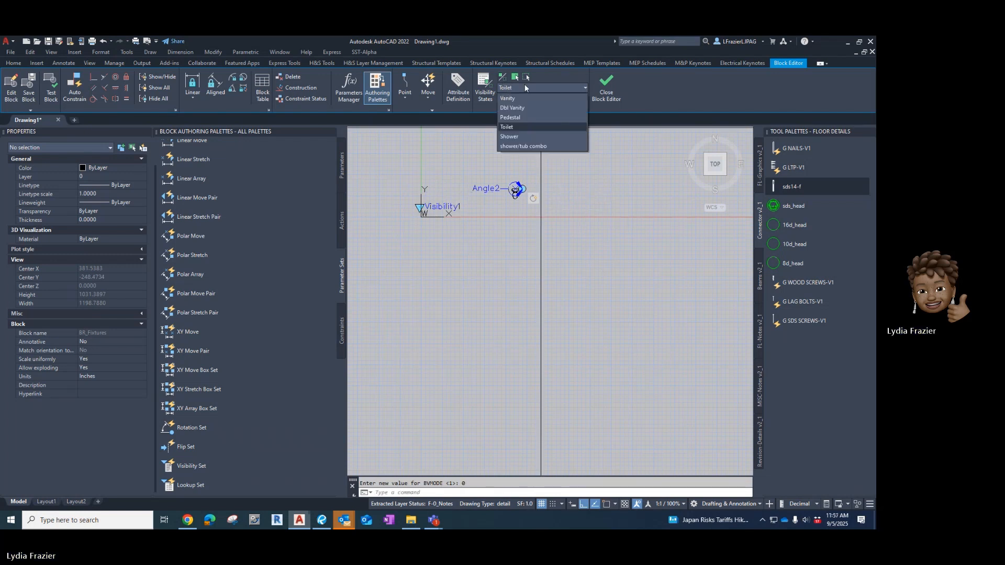
left_click(510, 136)
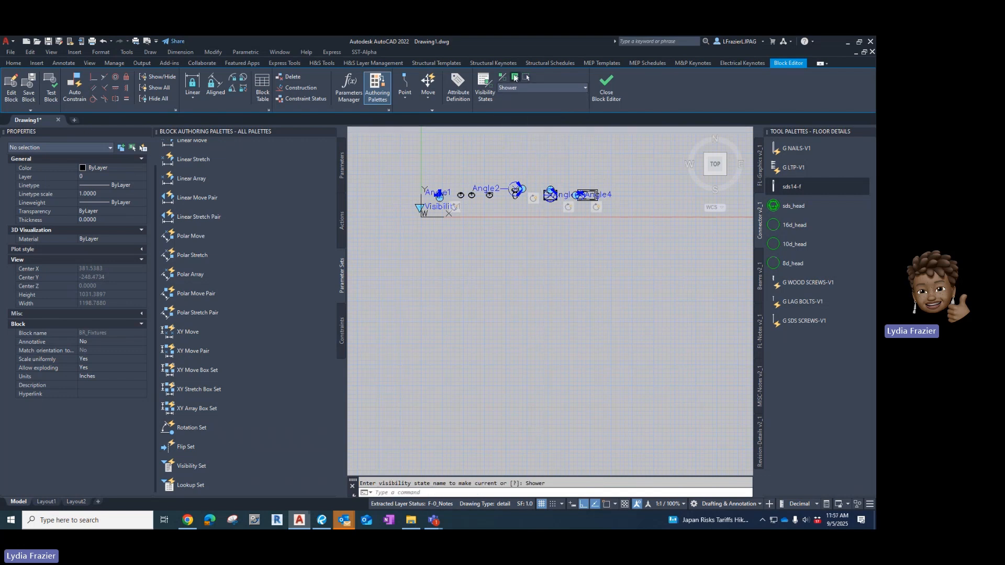
- Make the shower and its rotation parameter visible in the Shower state
left_click(514, 77)
scroll(550, 191, "up", 3)
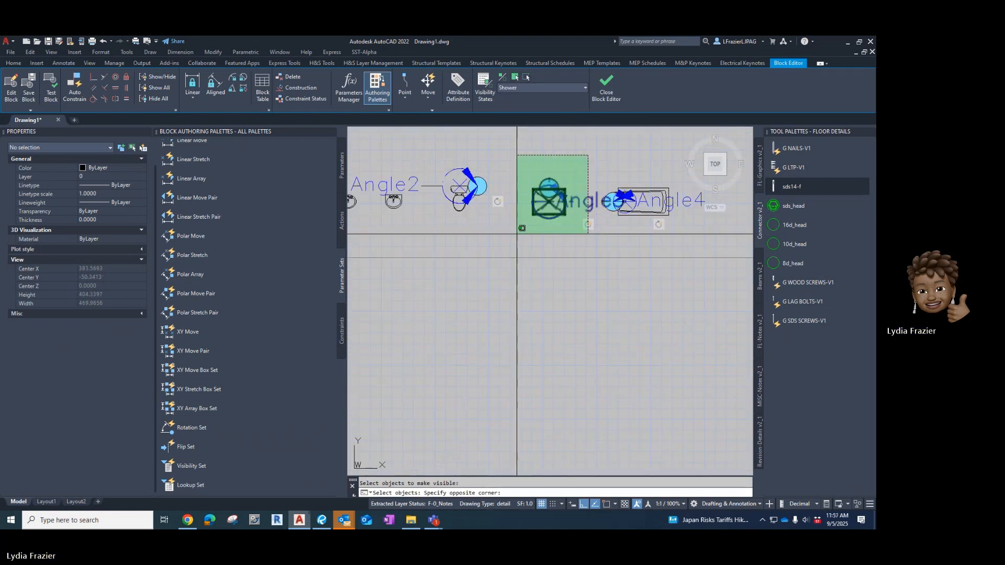
left_click(520, 229)
key("Return")
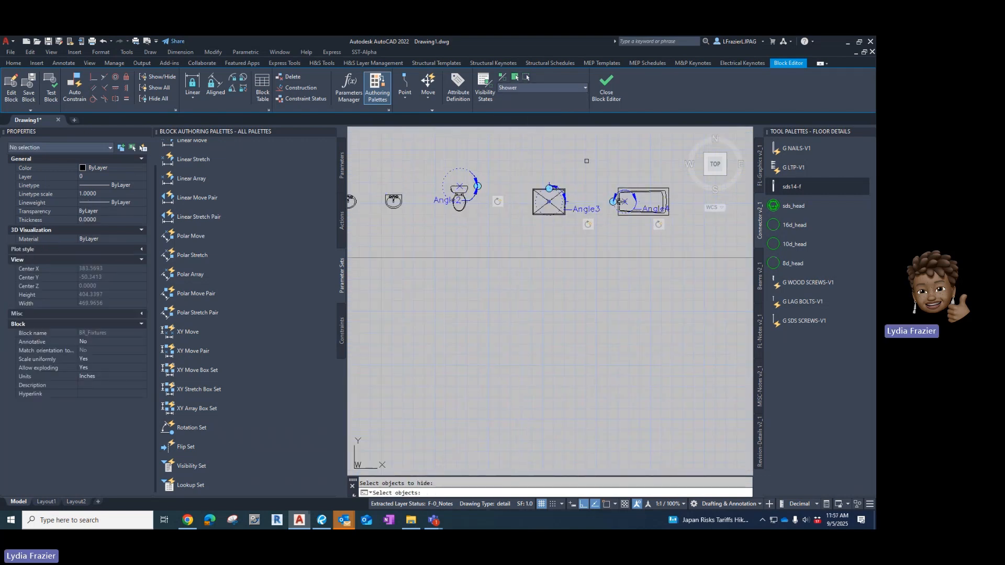
- Hide the bathtub, toilet and all sinks, with their rotation parameters, in the Shower state
left_click(675, 178)
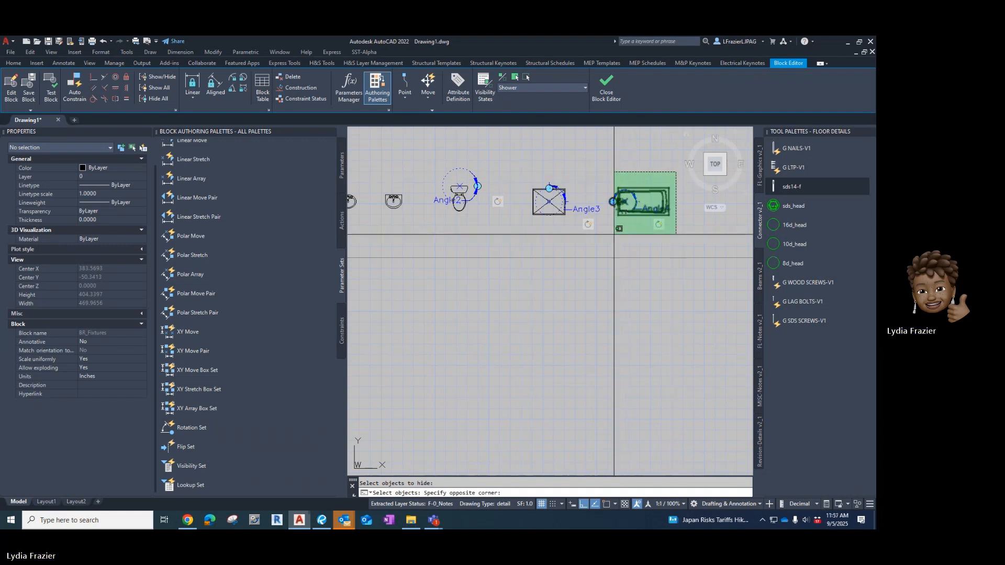
left_click(617, 233)
scroll(622, 231, "down", 2)
left_click(558, 192)
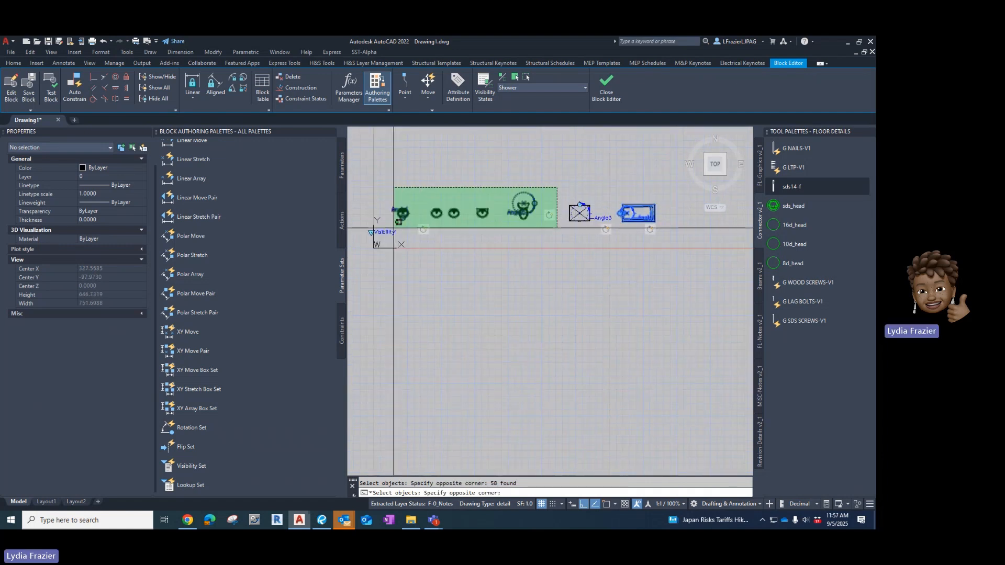
left_click(392, 226)
key("Return")
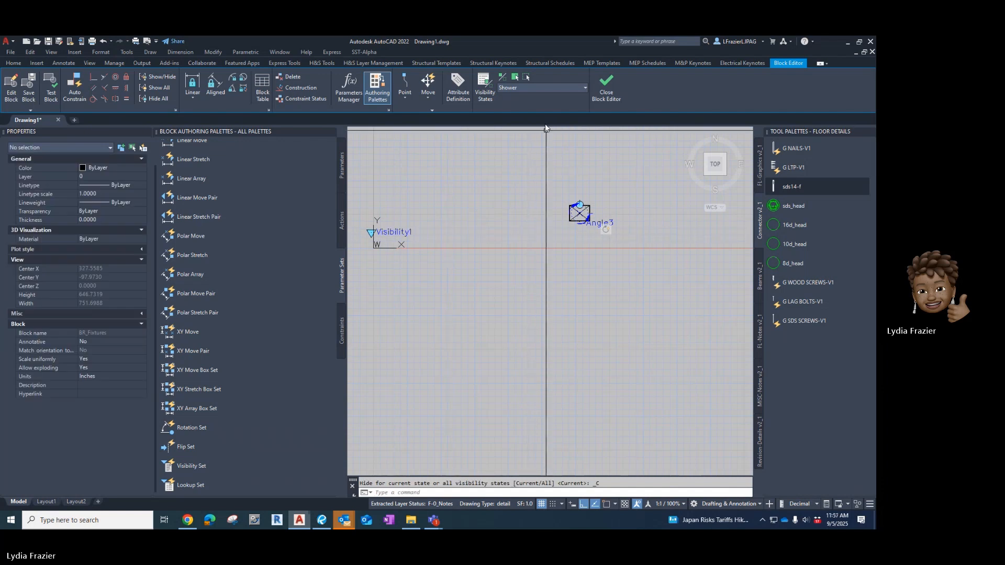
- In the shower/tub combo state, make the bathtub visible and hide the sinks, toilet and shower with their rotation parameters
left_click(542, 88)
left_click(535, 146)
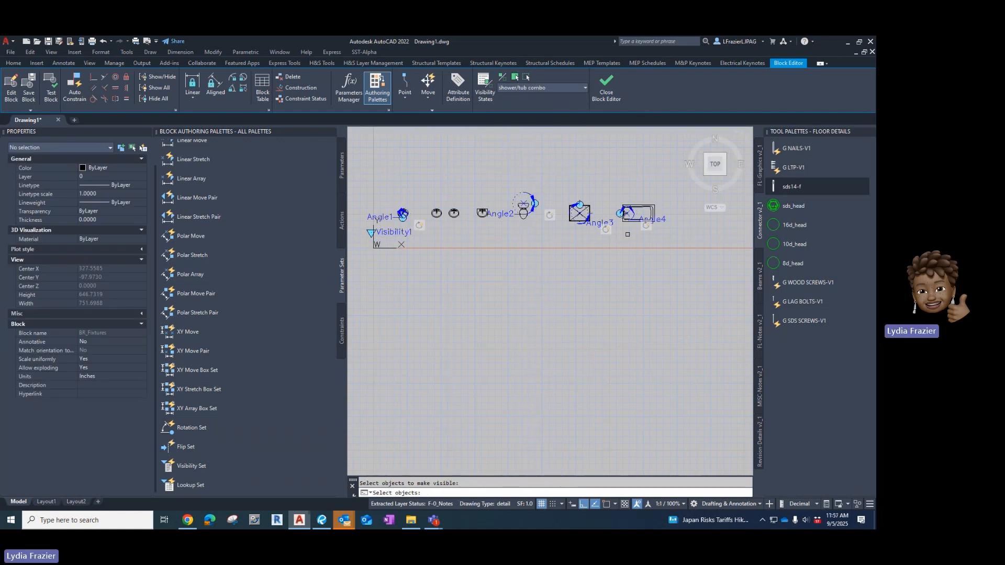
left_click(659, 197)
left_click(617, 225)
key("Return")
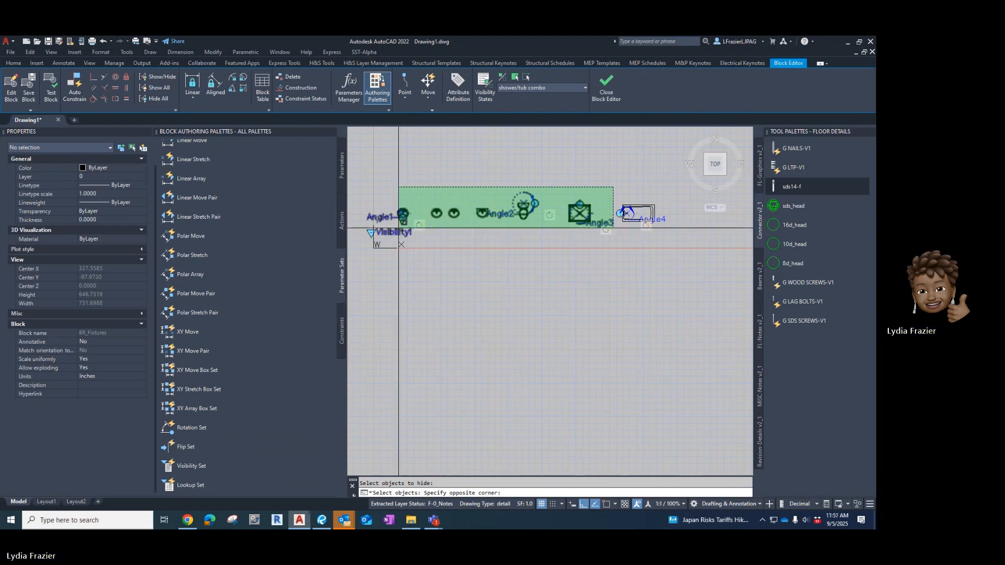
left_click(376, 224)
key("Return")
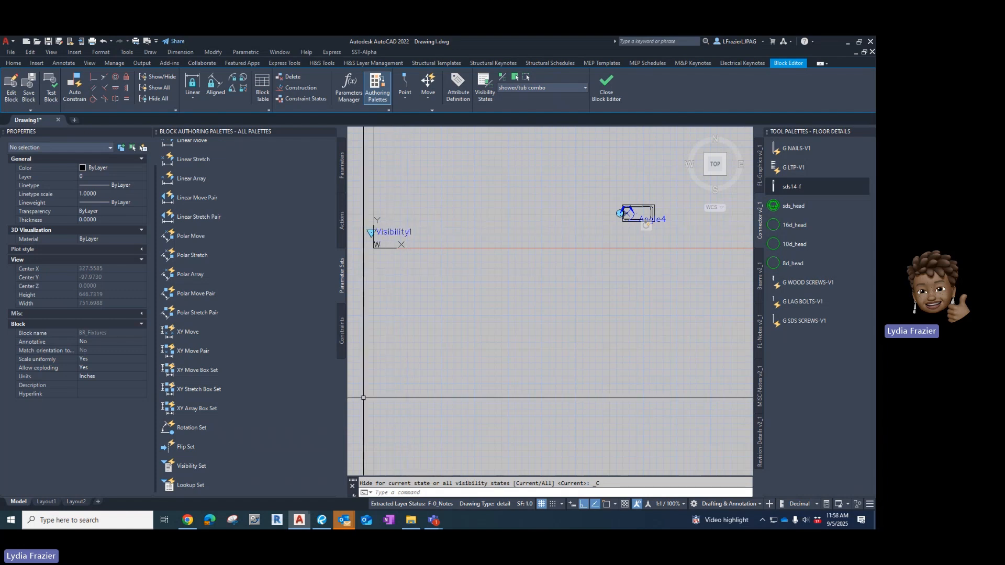
- Make the visibility parameter visible in all visibility states
left_click(386, 231)
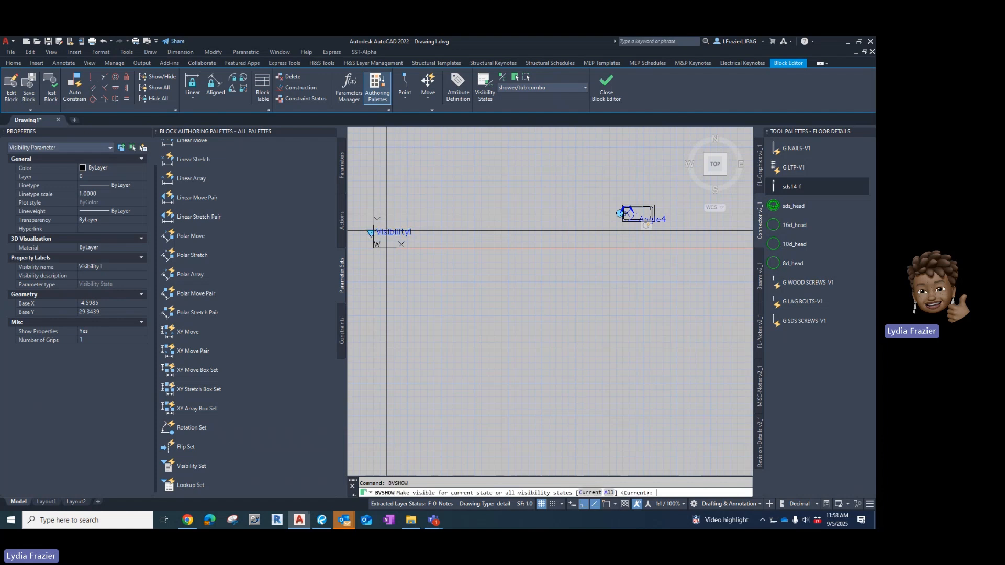
key("Return")
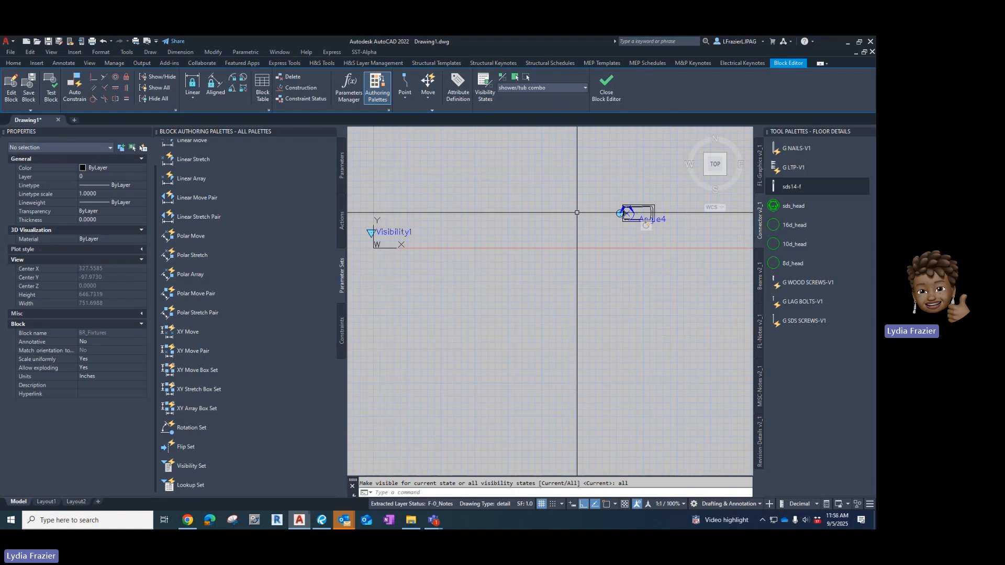
- Check which fixtures are displayed in the Vanity and Dbl Vanity states
left_click(542, 89)
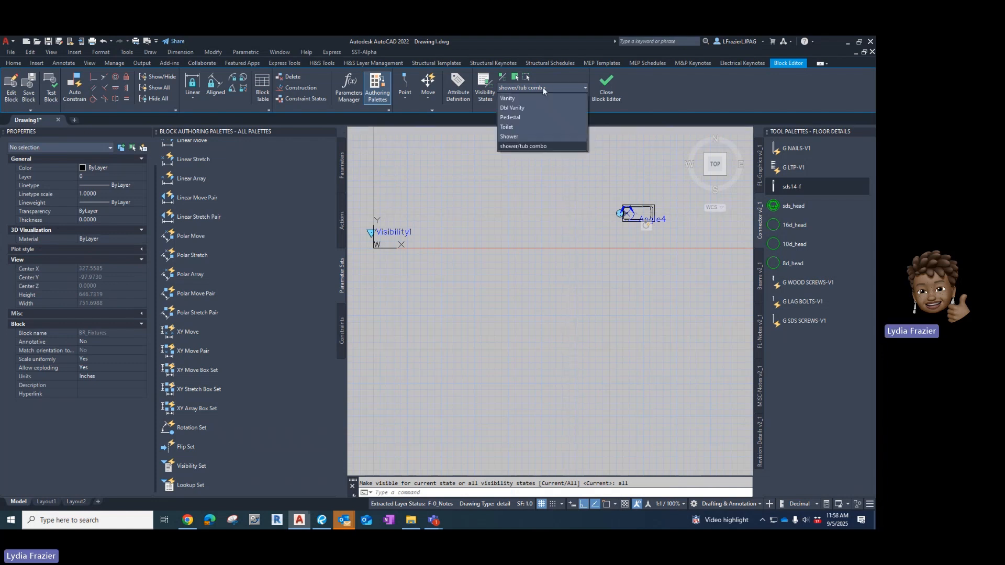
left_click(529, 97)
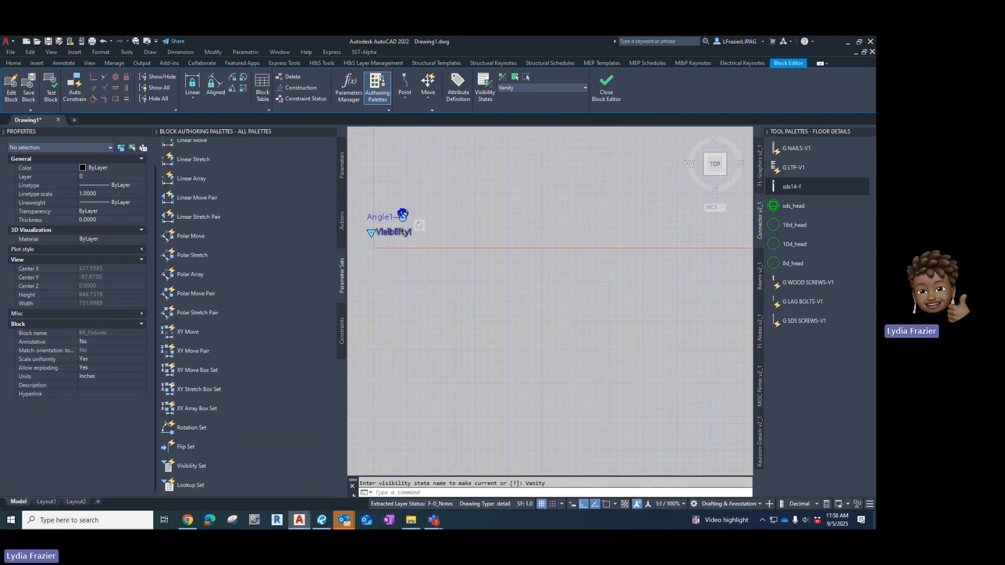
scroll(390, 231, "up", 4)
left_click(529, 87)
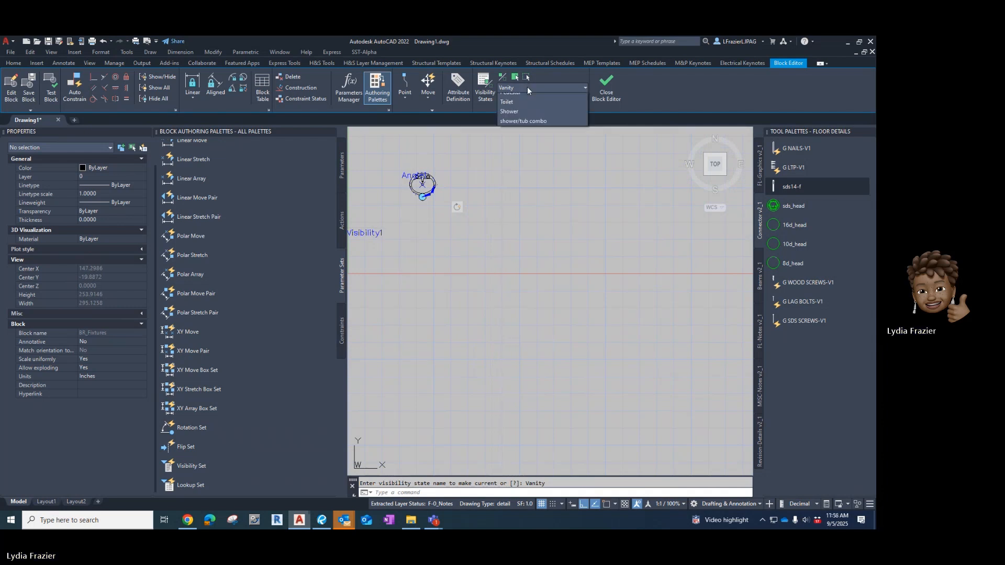
left_click(524, 108)
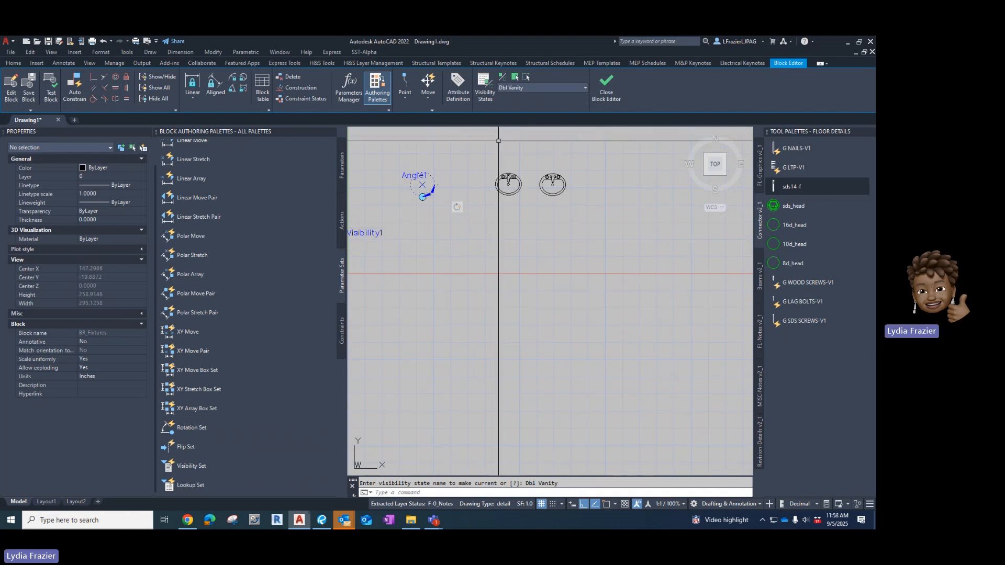
- Switch to the Pedestal state and hide the two double-vanity sinks in it
left_click(545, 87)
left_click(527, 118)
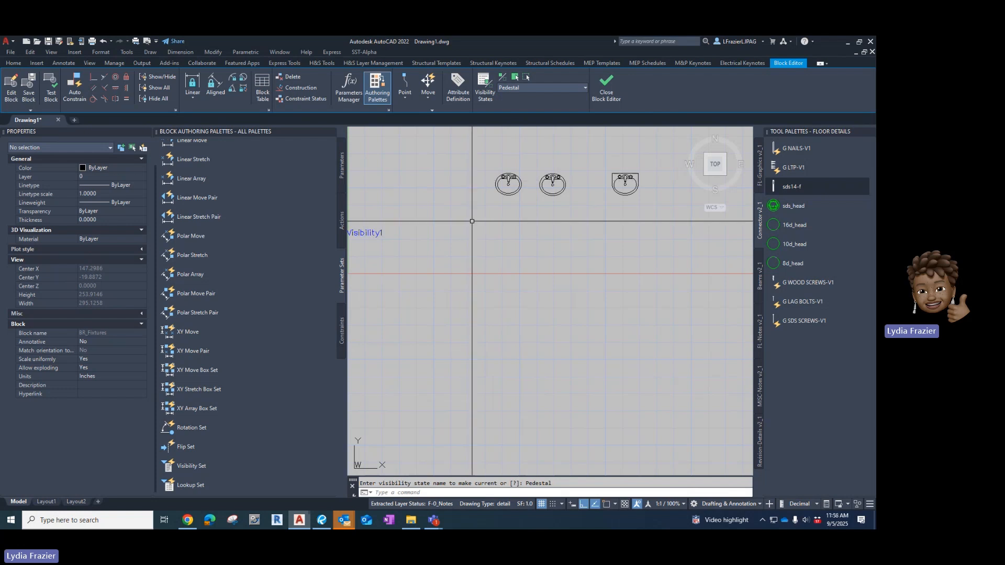
scroll(492, 213, "down", 2)
scroll(532, 185, "up", 2)
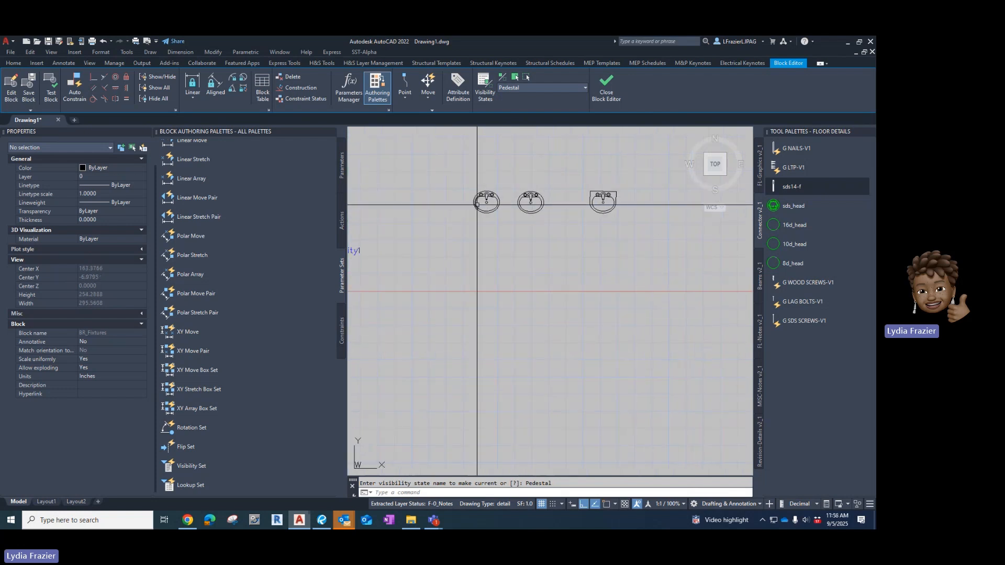
left_click(525, 78)
left_click(550, 187)
left_click(453, 251)
key("Return")
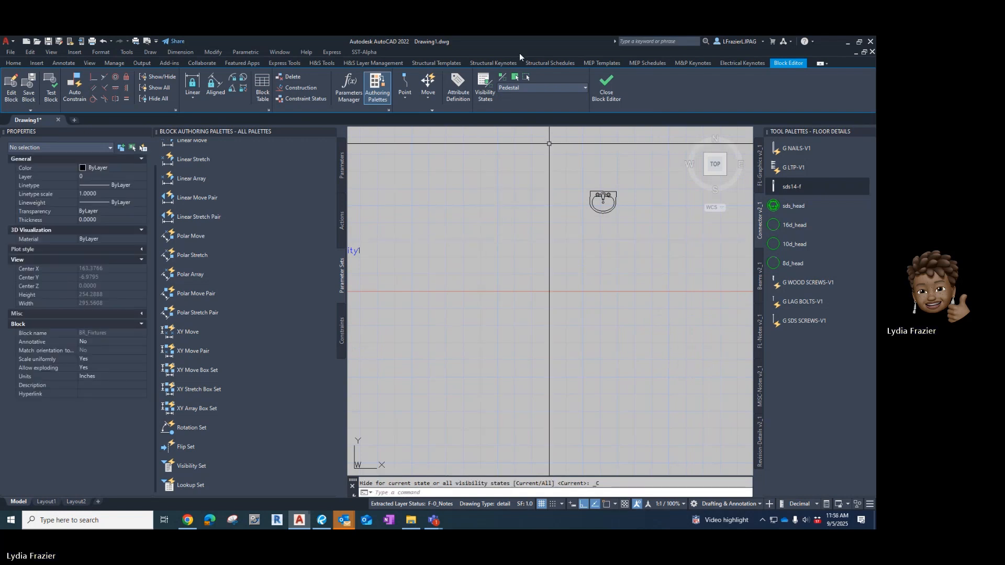
- Display hidden objects dimmed (BVMODE 1) and make the first sink's rotation parameter Angle1 visible in the Pedestal state
left_click(503, 78)
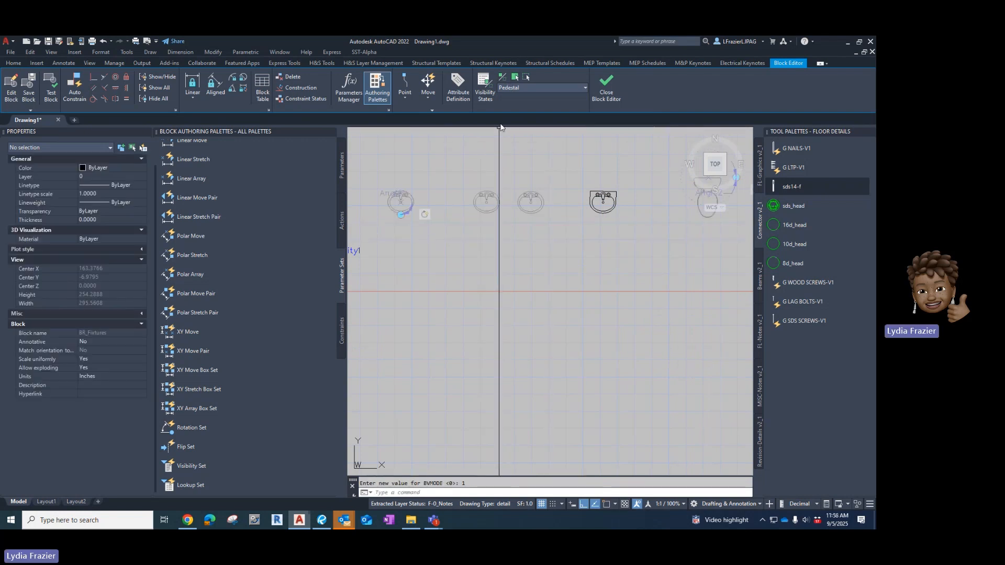
scroll(416, 170, "up", 6)
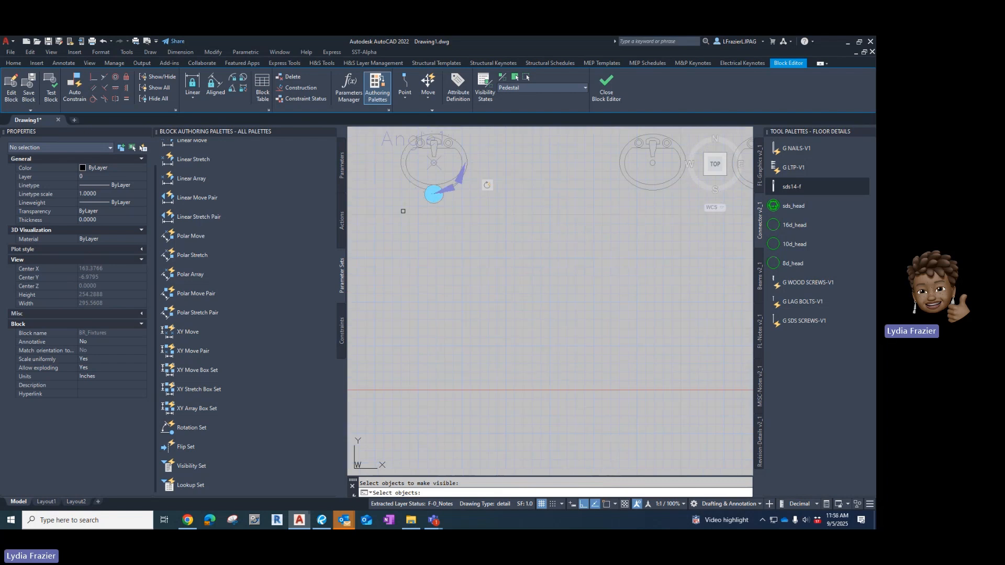
scroll(457, 193, "down", 3)
scroll(459, 171, "up", 3)
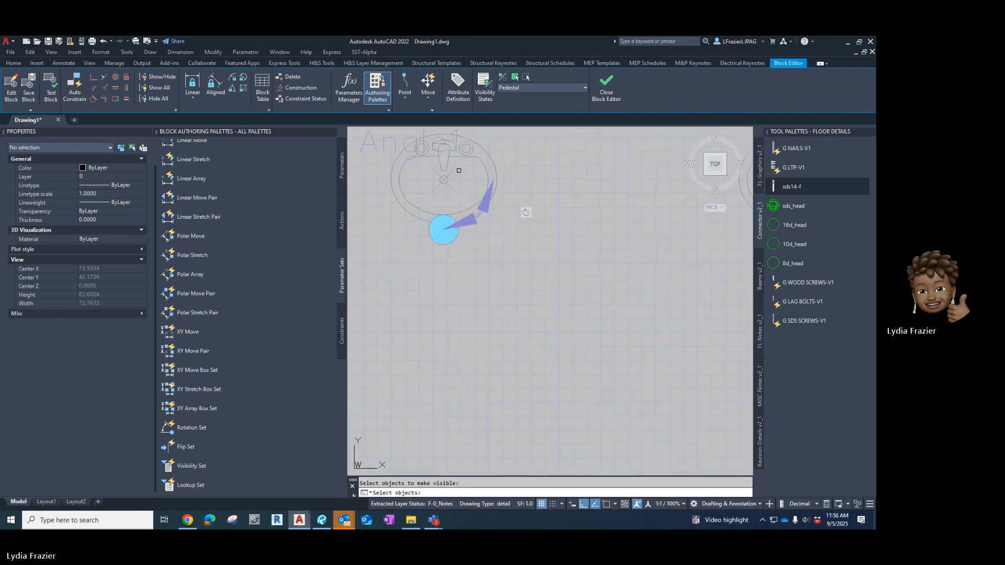
left_click(454, 172)
left_click(533, 193)
left_click(384, 255)
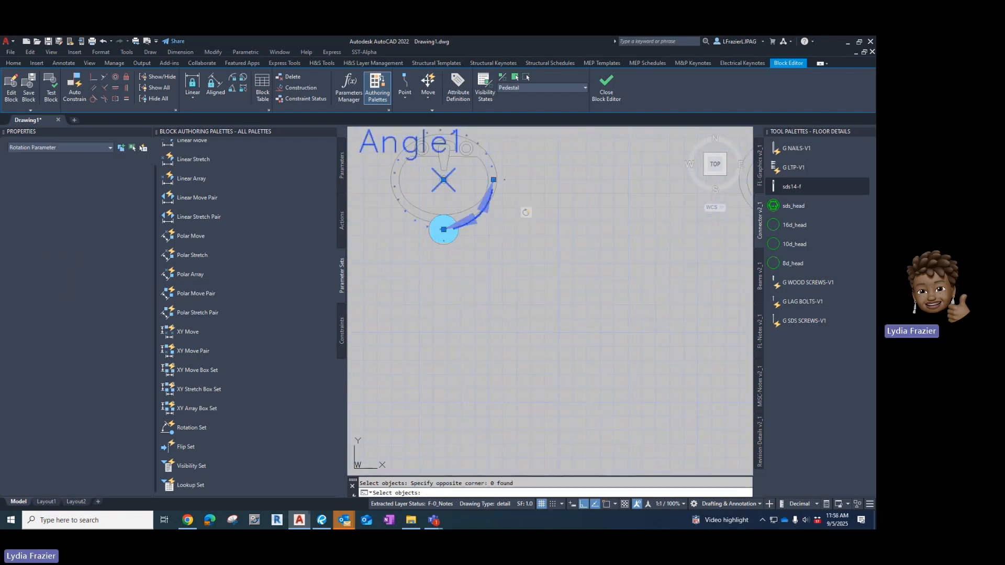
key("Return")
scroll(383, 255, "down", 4)
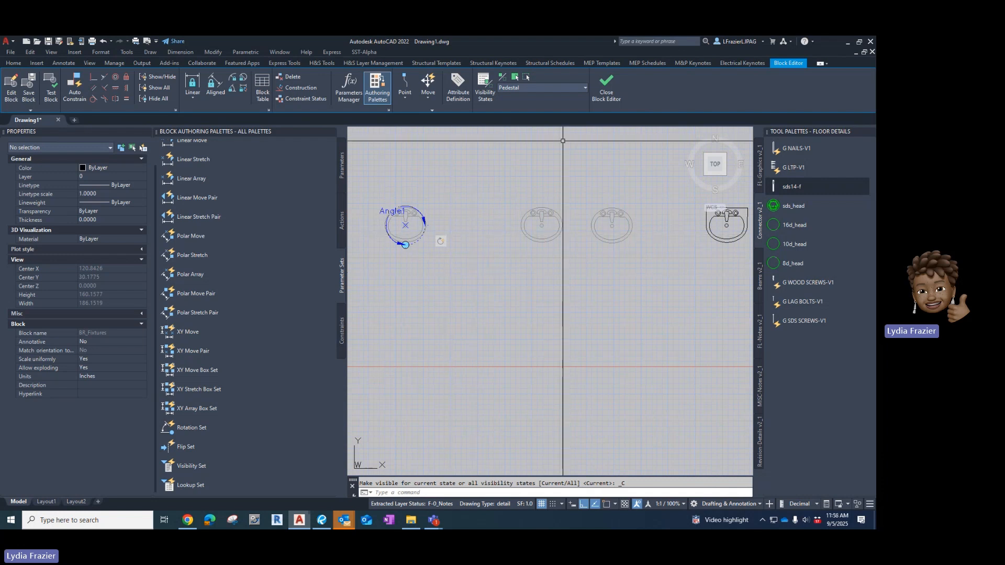
- Turn off the dimmed display of hidden objects (BVMODE 0) in the Pedestal state
left_click(557, 89)
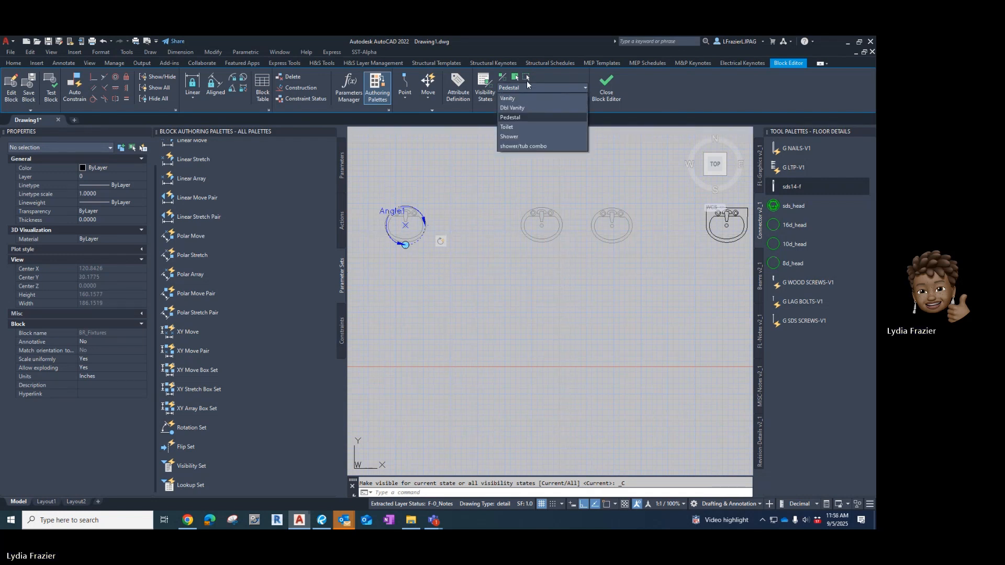
left_click(504, 79)
scroll(465, 217, "up", 2)
scroll(505, 232, "down", 6)
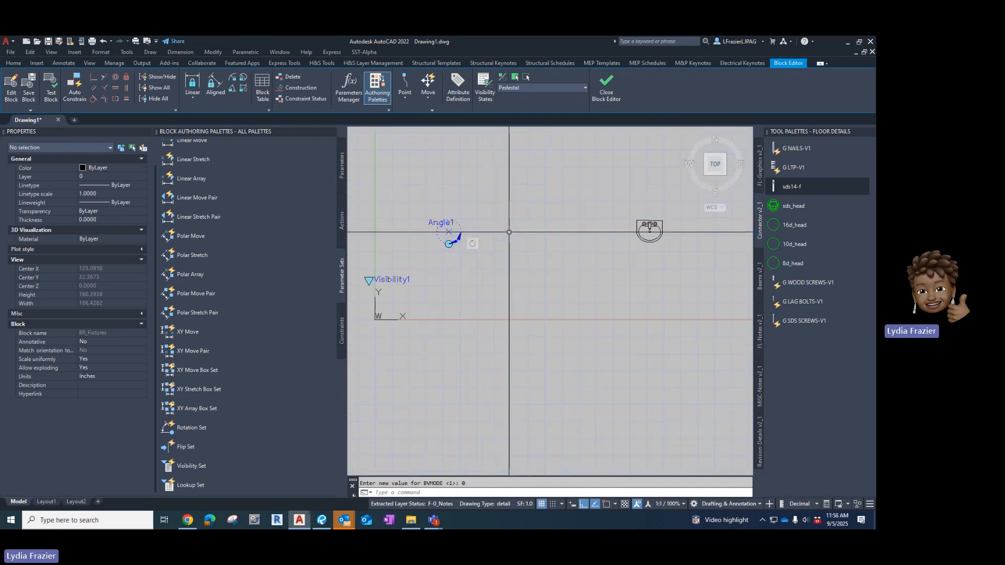
- Check which fixtures are displayed in the Toilet, Shower and shower/tub combo states
left_click(523, 87)
left_click(508, 126)
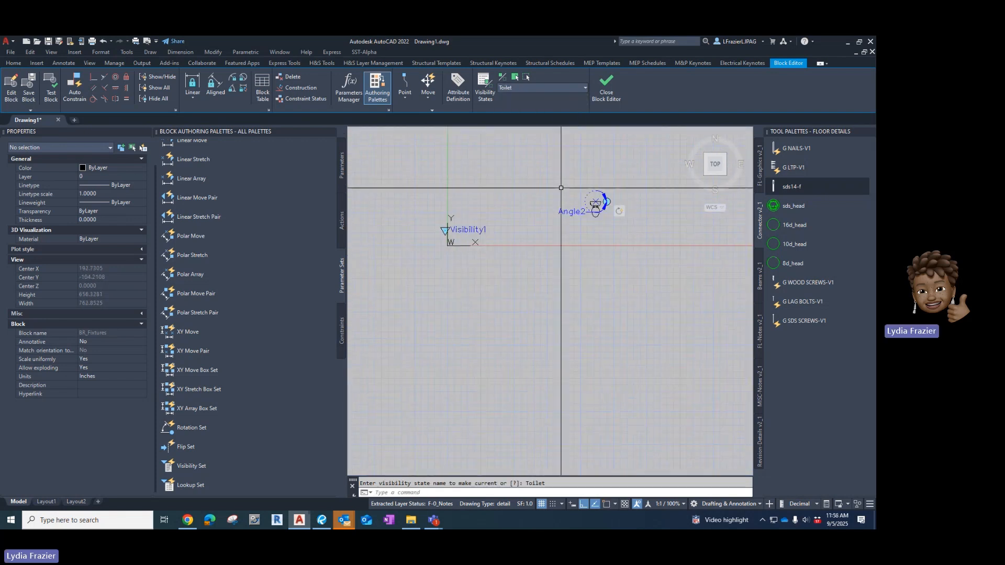
left_click(537, 88)
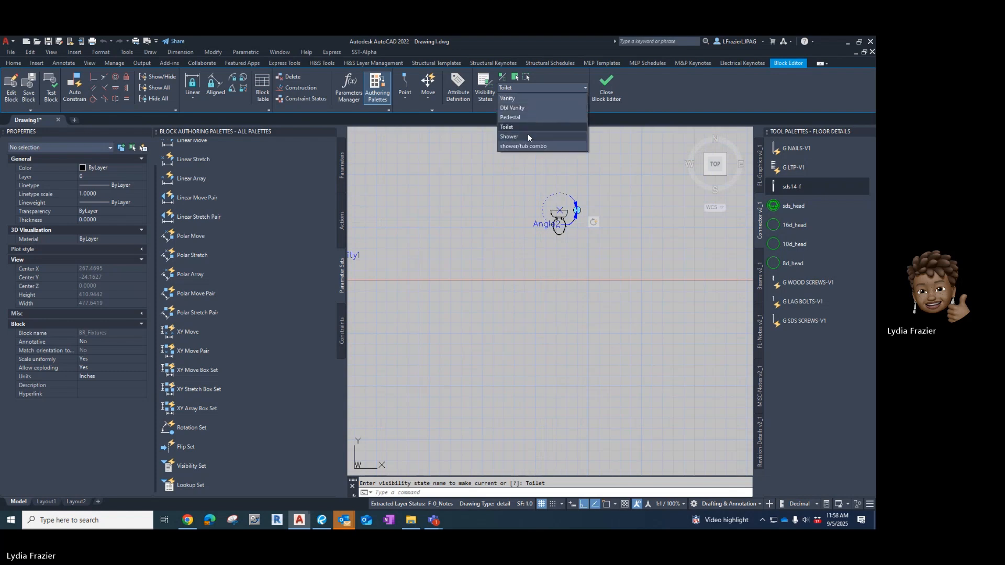
left_click(528, 136)
left_click(550, 87)
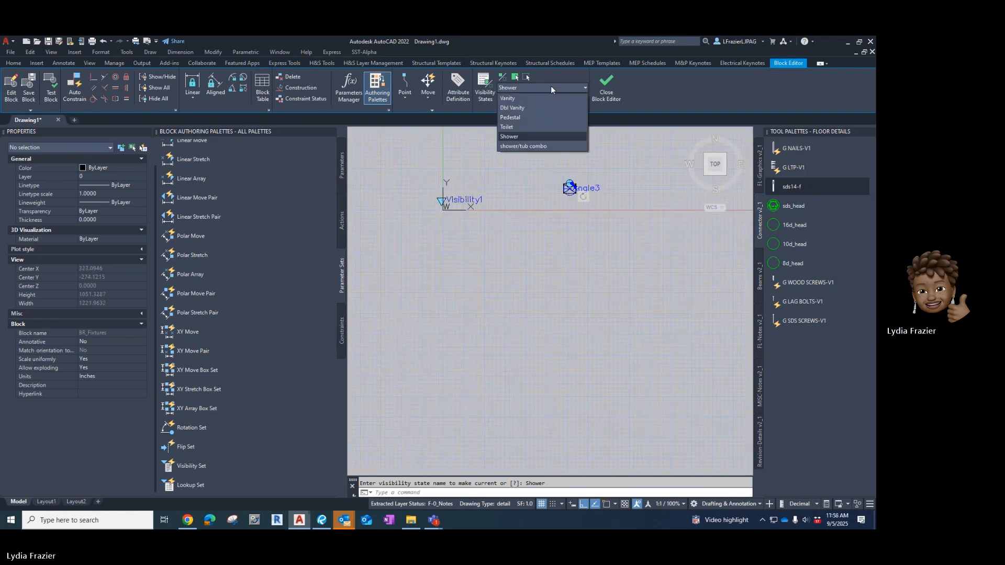
left_click(538, 145)
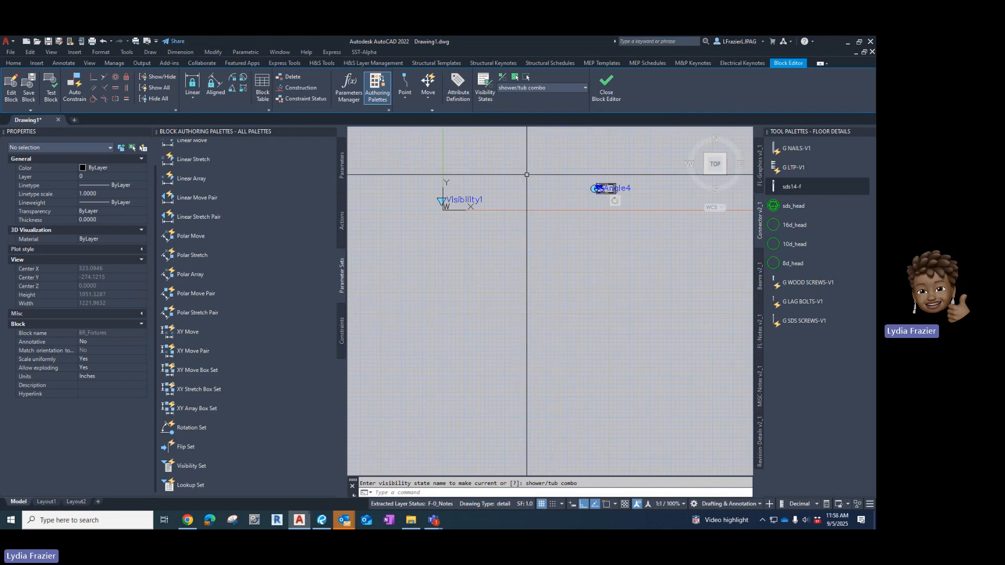
scroll(536, 164, "up", 2)
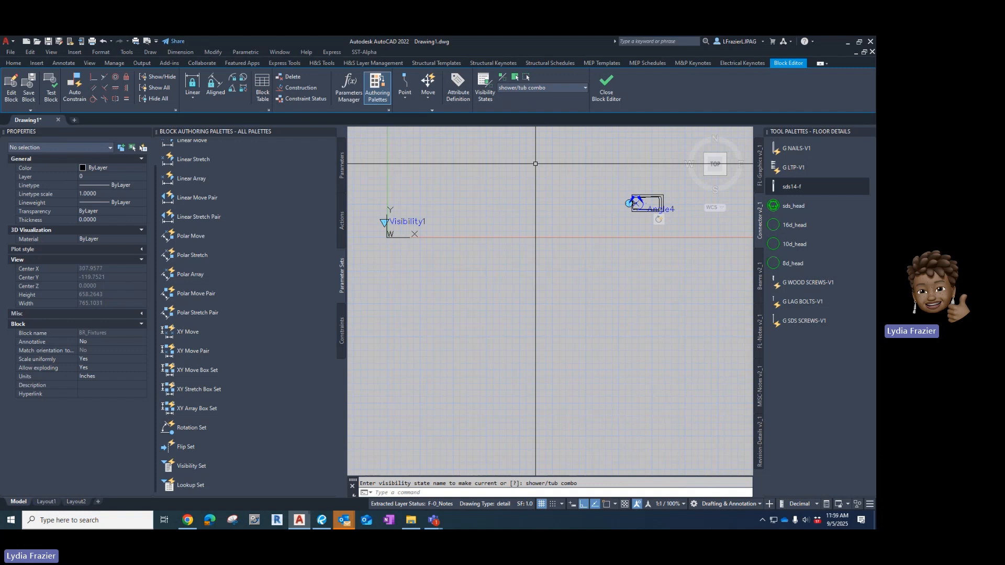
- Open BR_Fixtures in a test block window and choose the Vanity visibility state for the block
left_click(51, 89)
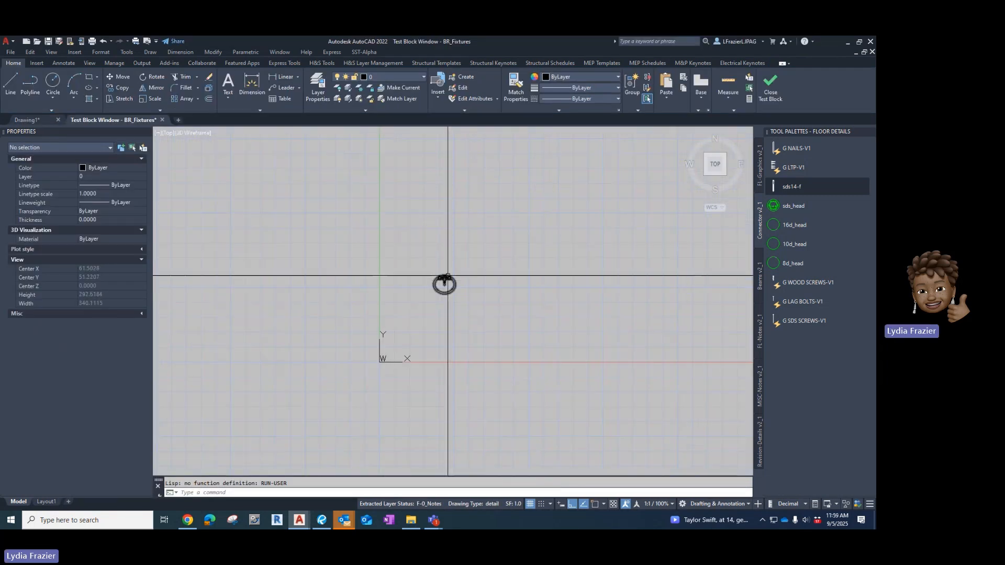
left_click(445, 277)
left_click(373, 327)
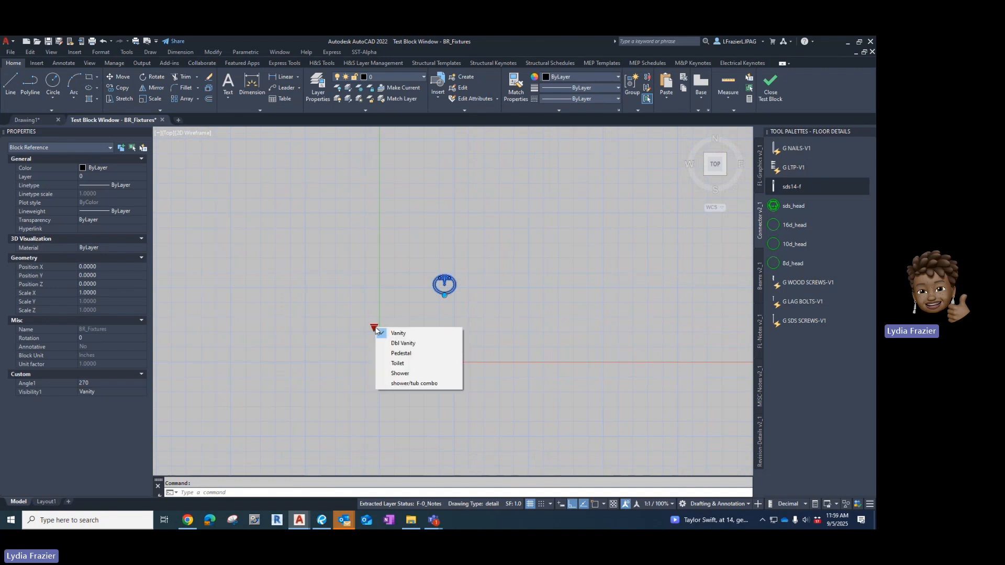
left_click(401, 334)
- Test the rotation of the Vanity sink, ending at an angle of 270
scroll(445, 293, "up", 4)
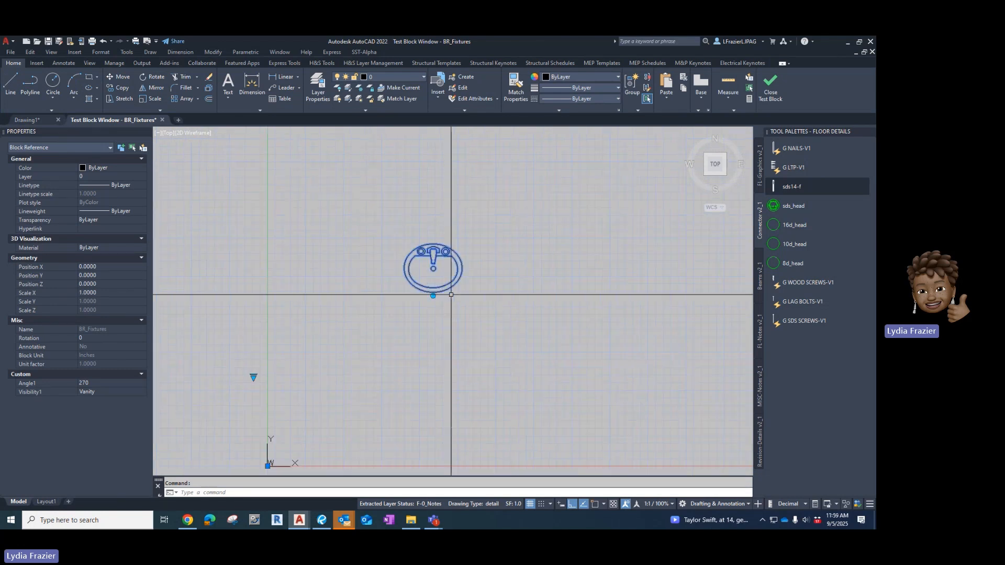
left_click(433, 296)
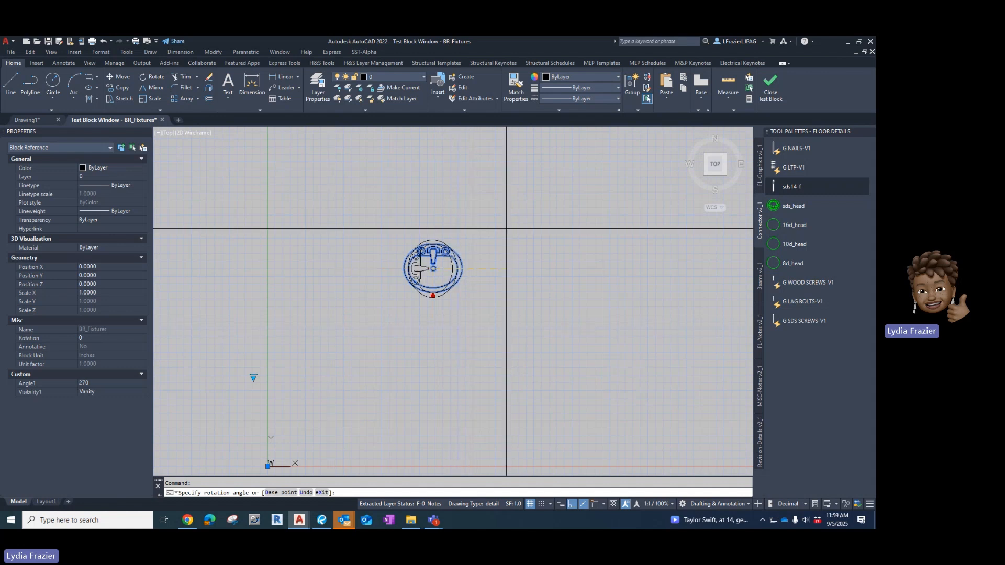
left_click(442, 303)
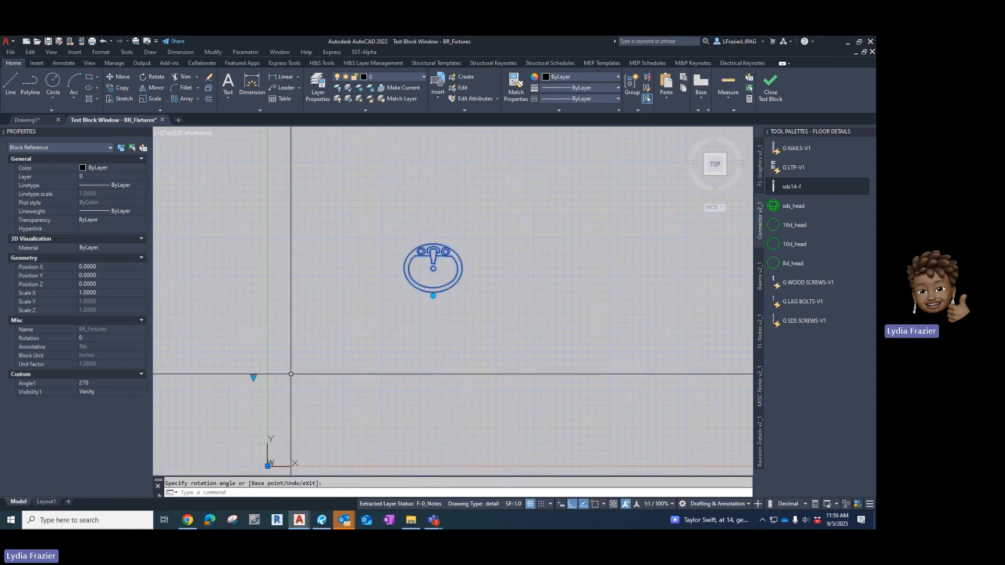
- Switch the test block to the Dbl Vanity visibility state
left_click(253, 377)
left_click(278, 394)
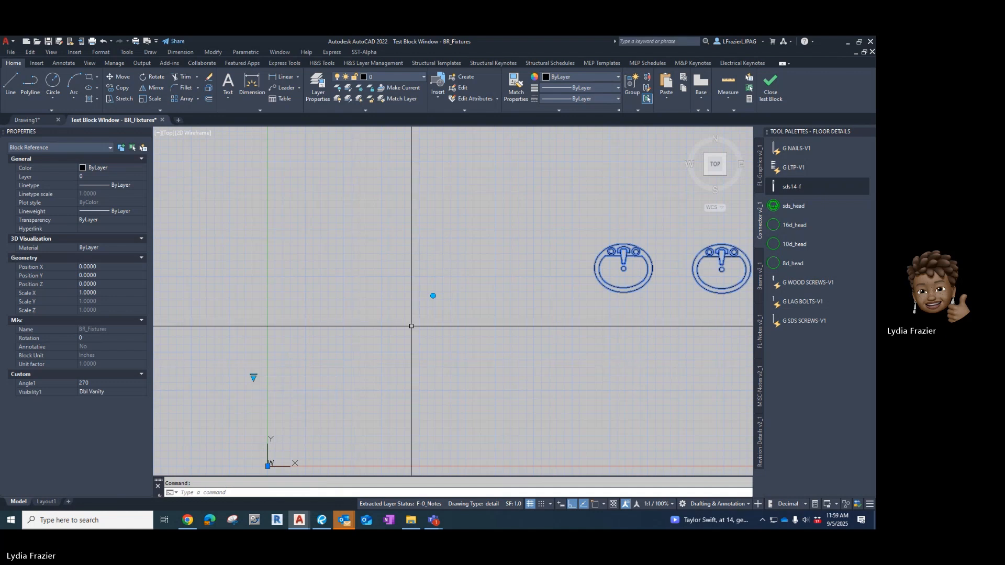
- Try to rotate the two Dbl Vanity sinks with the test block's rotation grip, leaving the angle unset
scroll(418, 314, "down", 1)
left_click(424, 307)
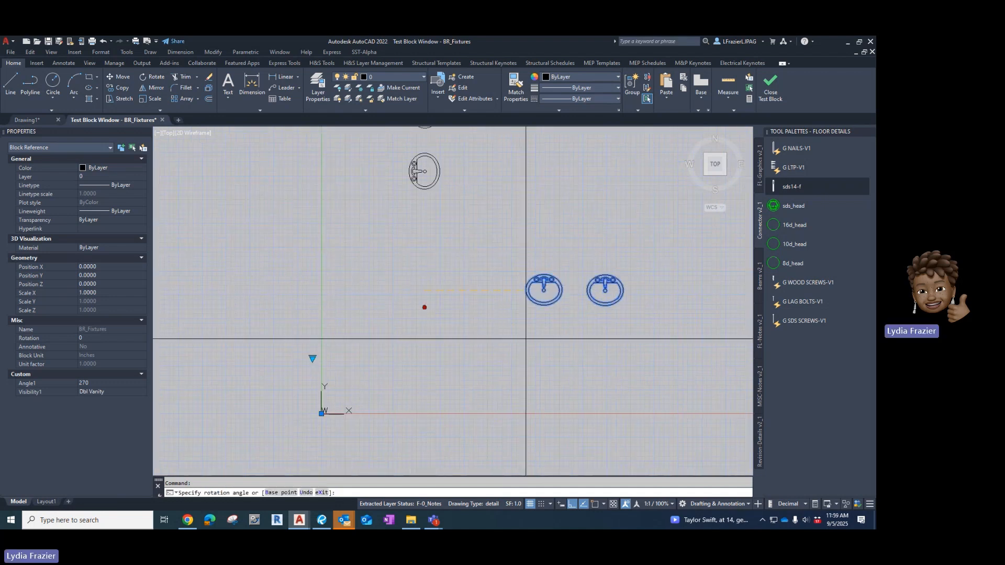
key("Escape")
- Switch the test block to the Pedestal visibility state and try rotating the pedestal sink without setting a new angle
left_click(312, 358)
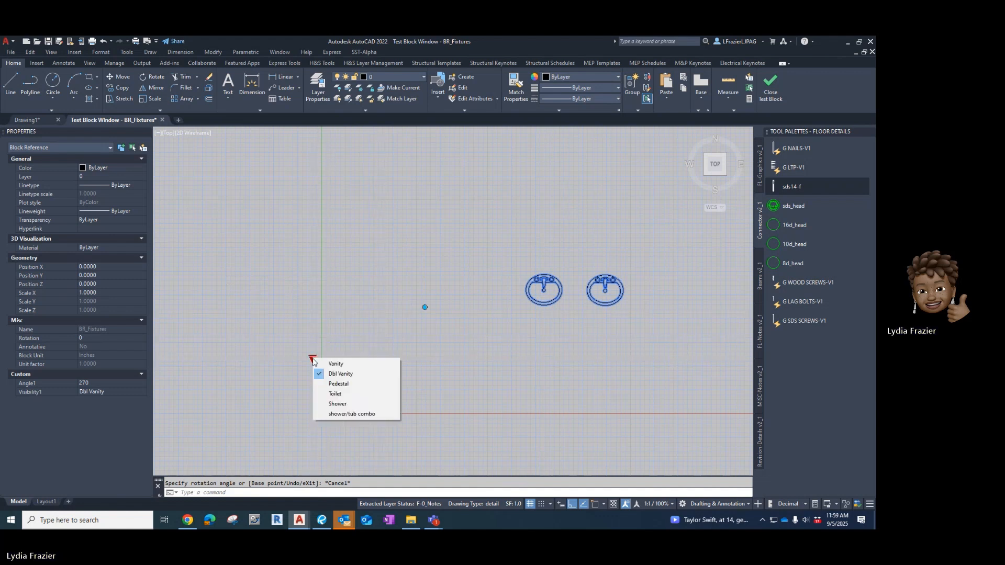
left_click(335, 384)
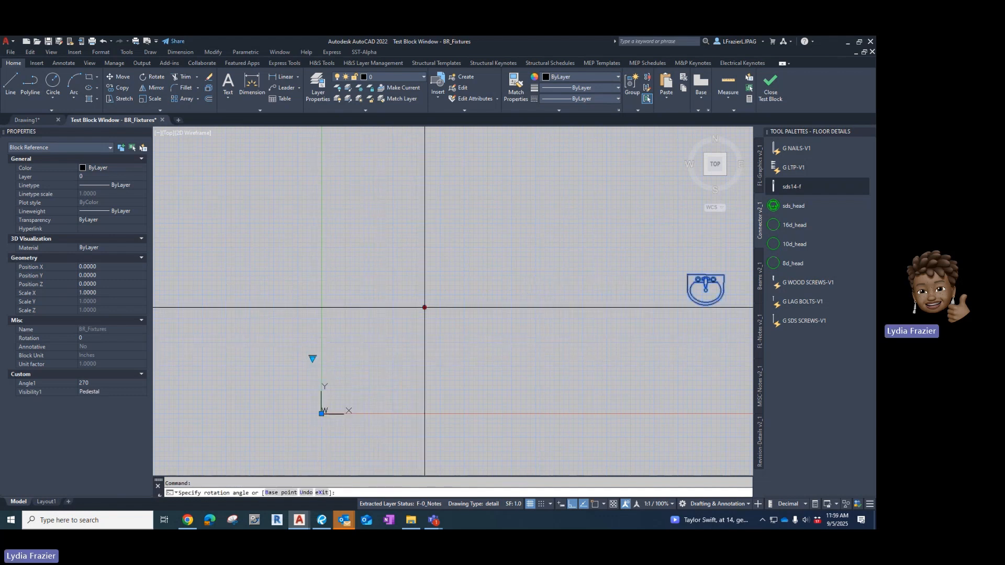
scroll(400, 317, "down", 2)
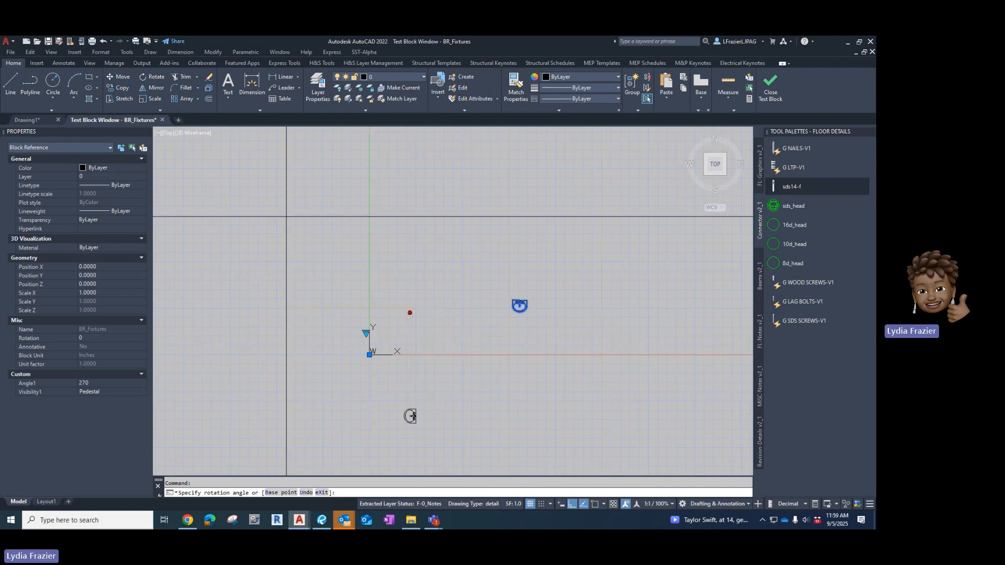
key("Escape")
- Switch the test block to the Toilet visibility state and test rotating the toilet to an angle of 90
left_click(367, 334)
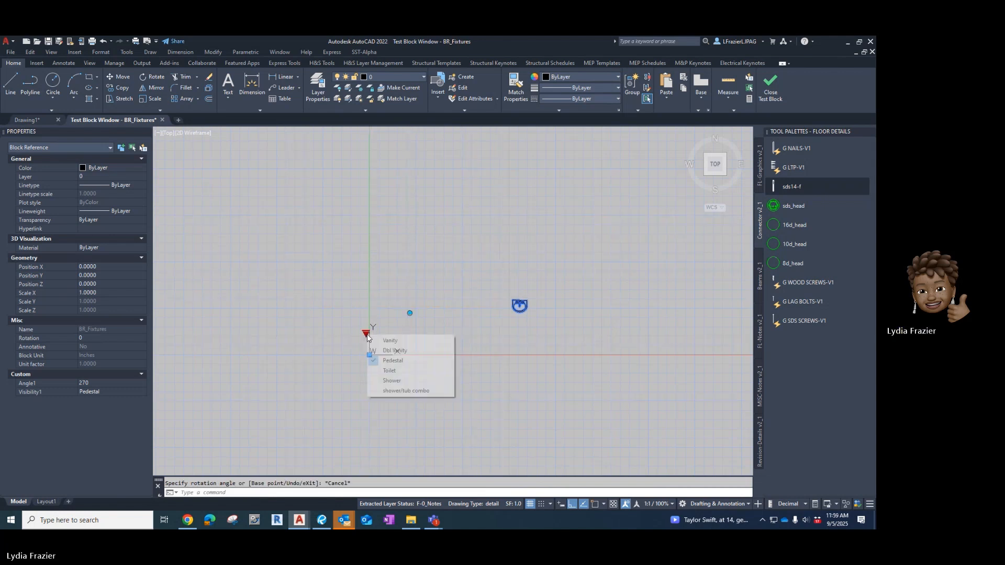
left_click(390, 370)
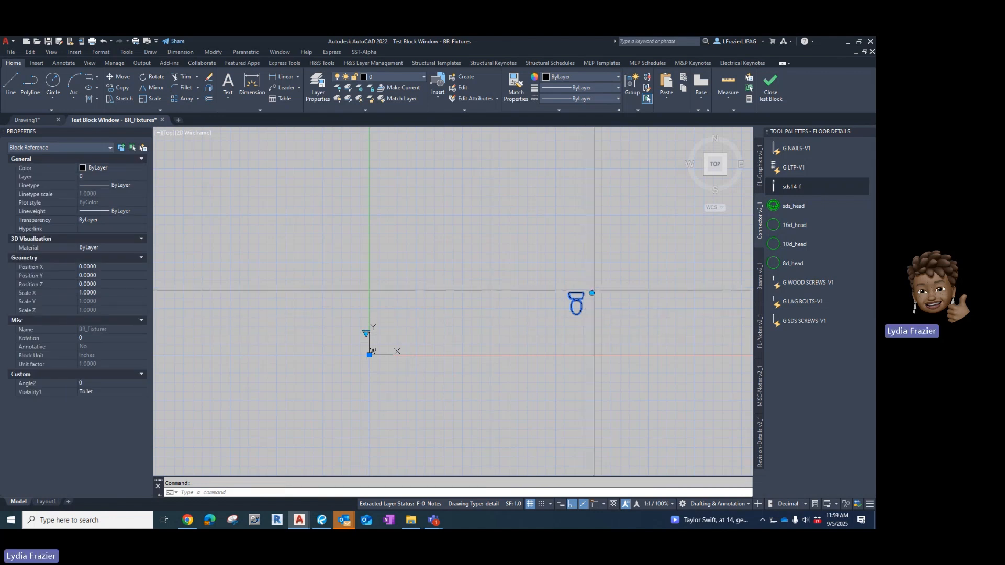
left_click(592, 292)
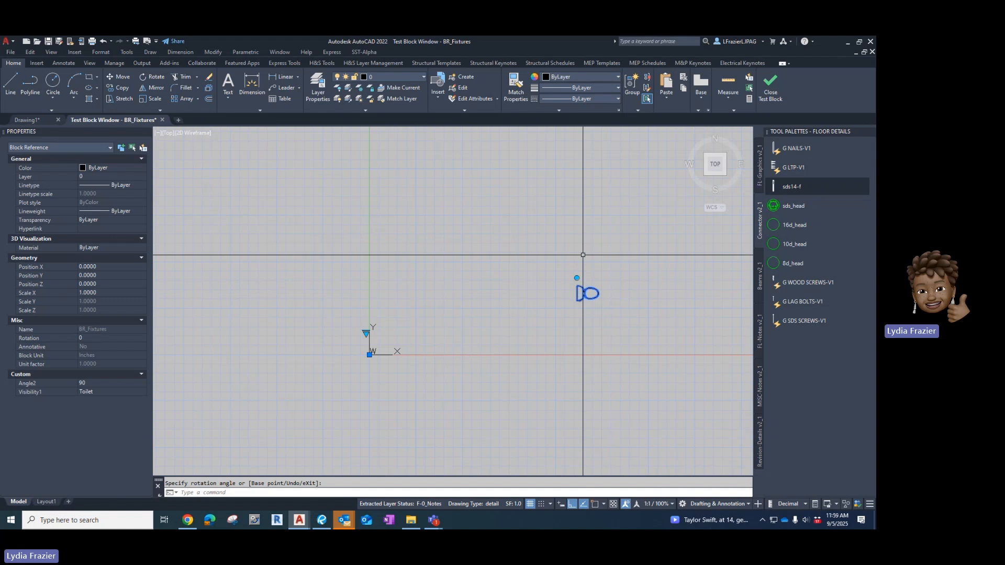
- Switch the test block to the Shower visibility state and try rotating the shower without setting a new angle
left_click(361, 334)
left_click(365, 333)
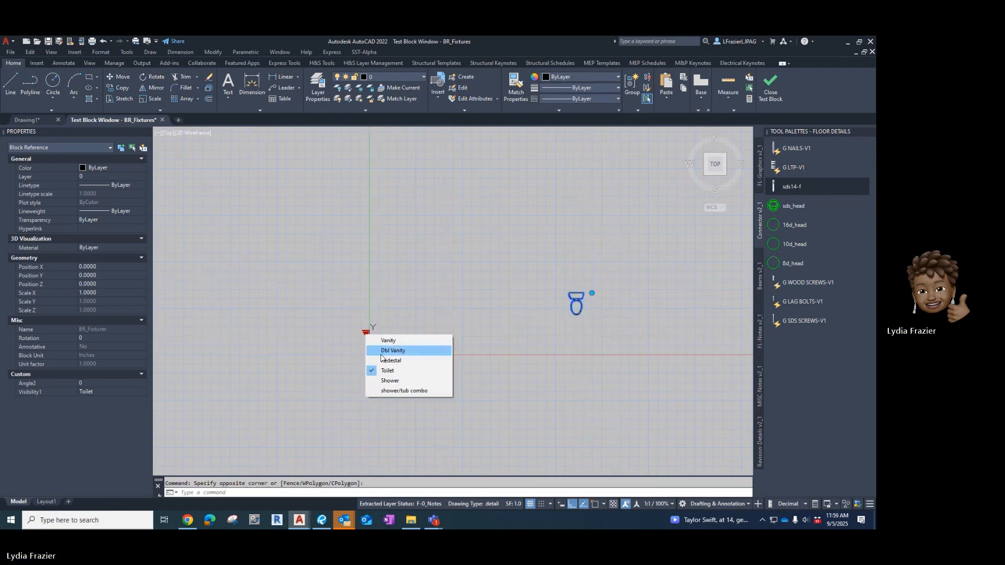
left_click(390, 381)
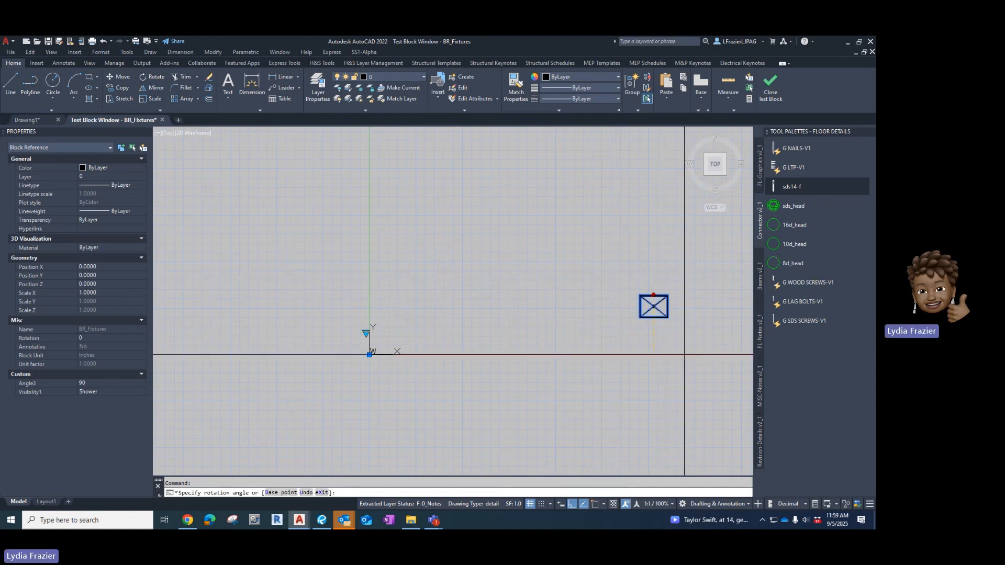
key("Escape")
- Switch the test block to the shower/tub combo visibility state and test rotating the tub to an angle of 90
left_click(366, 333)
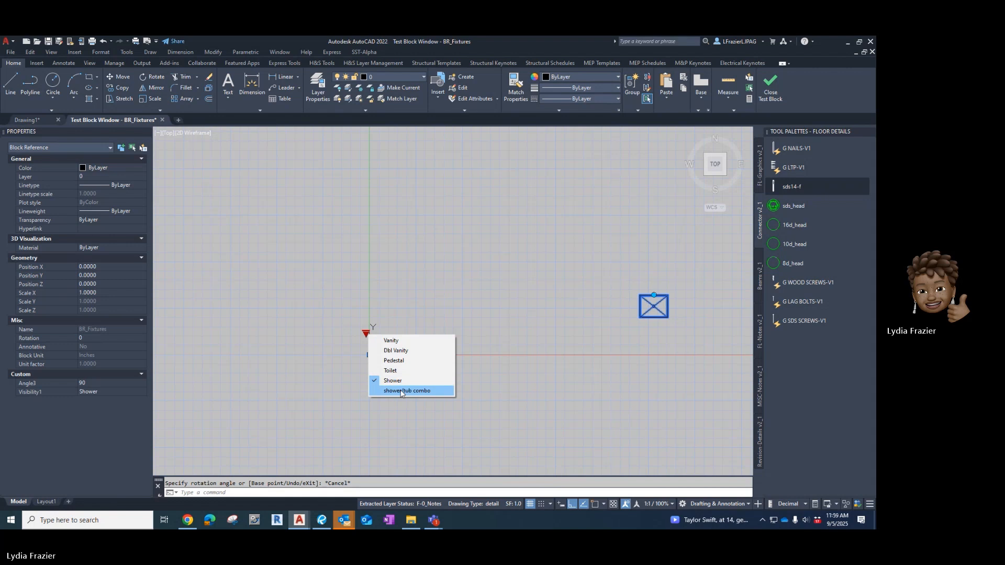
left_click(400, 392)
left_click(710, 306)
scroll(626, 316, "down", 2)
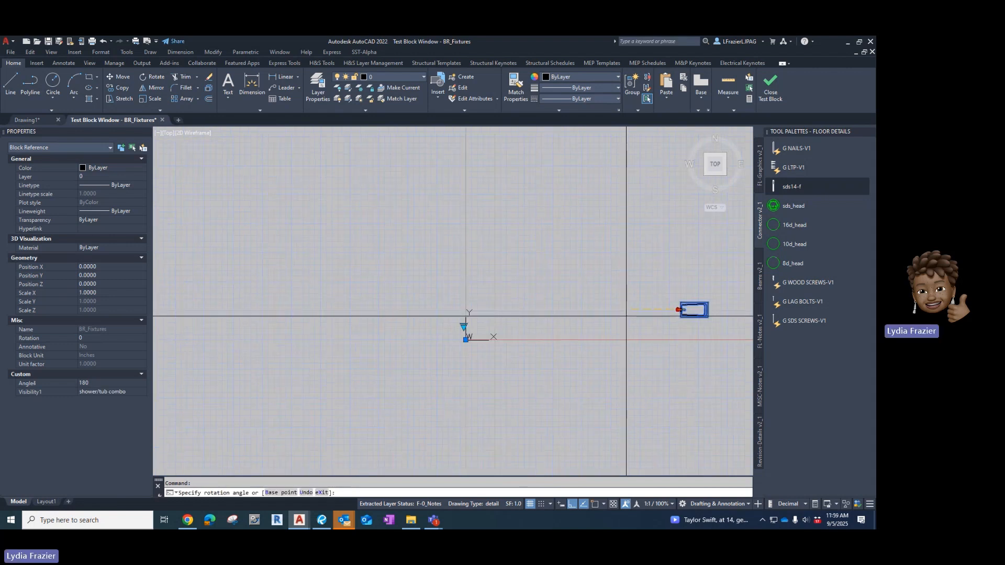
left_click(693, 306)
left_click(690, 309)
left_click(691, 309)
left_click(691, 310)
left_click(682, 339)
left_click(683, 316)
left_click(649, 303)
left_click(677, 310)
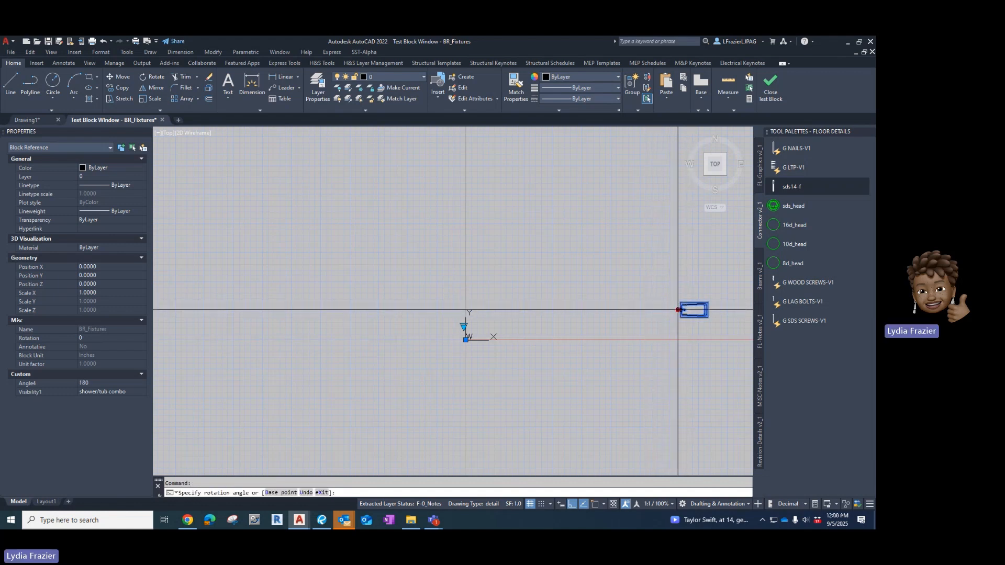
left_click(676, 293)
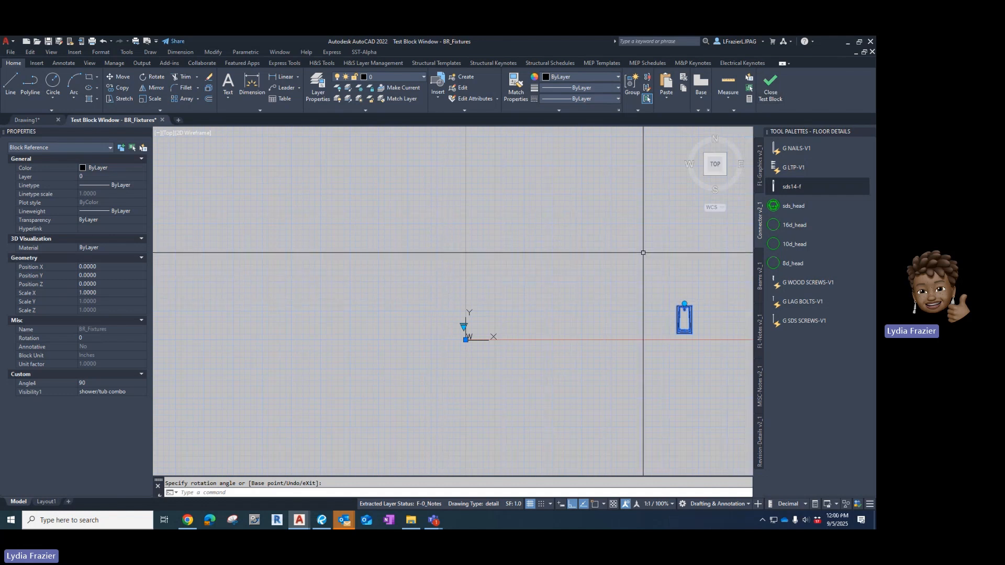
- Close the test block and display the fixtures hidden in the current visibility state as dimmed objects in the Block Editor
left_click(771, 90)
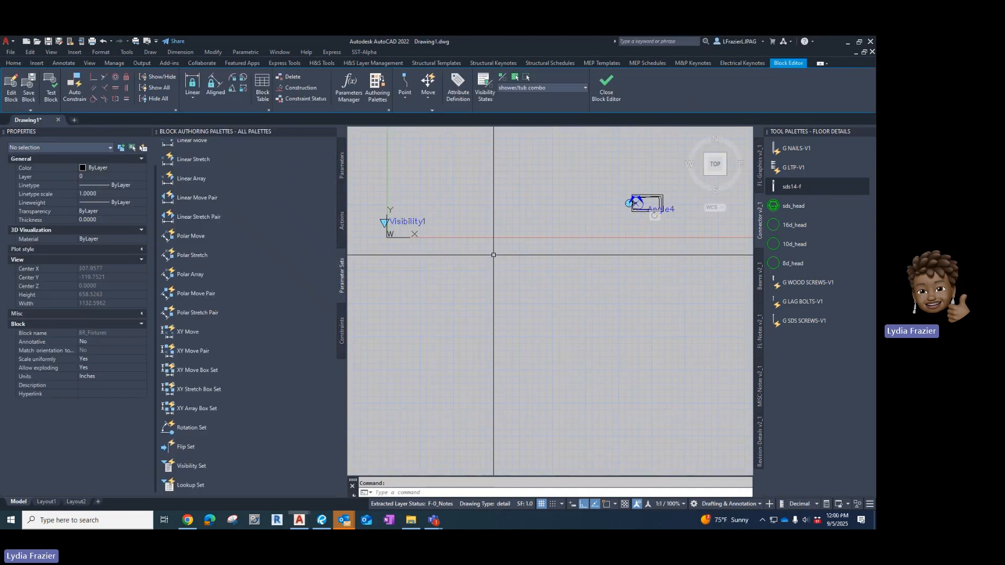
left_click(502, 77)
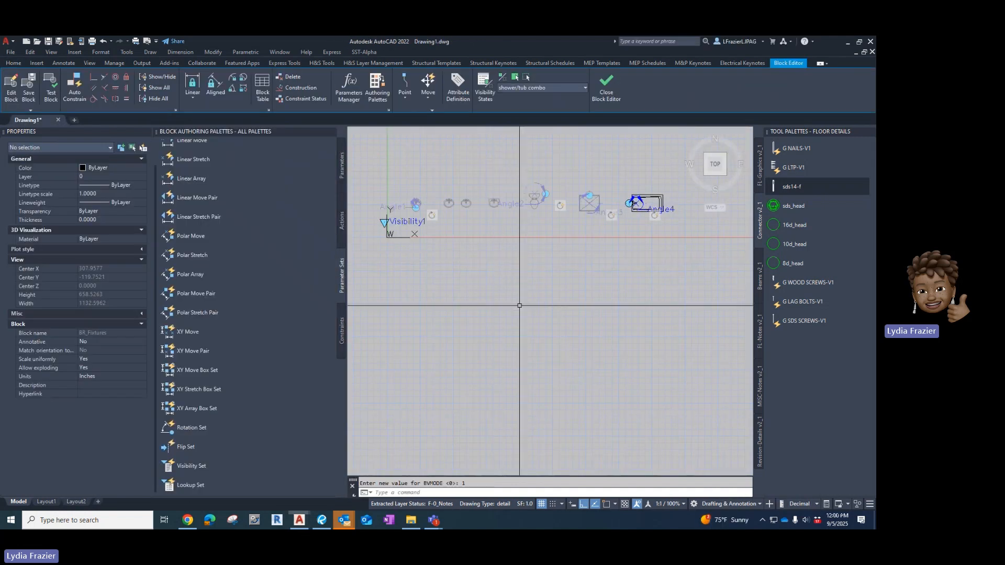
- Move the Vanity sink together with its Angle1 rotation parameter from the sink's drain centre to 0,0
scroll(372, 208, "up", 2)
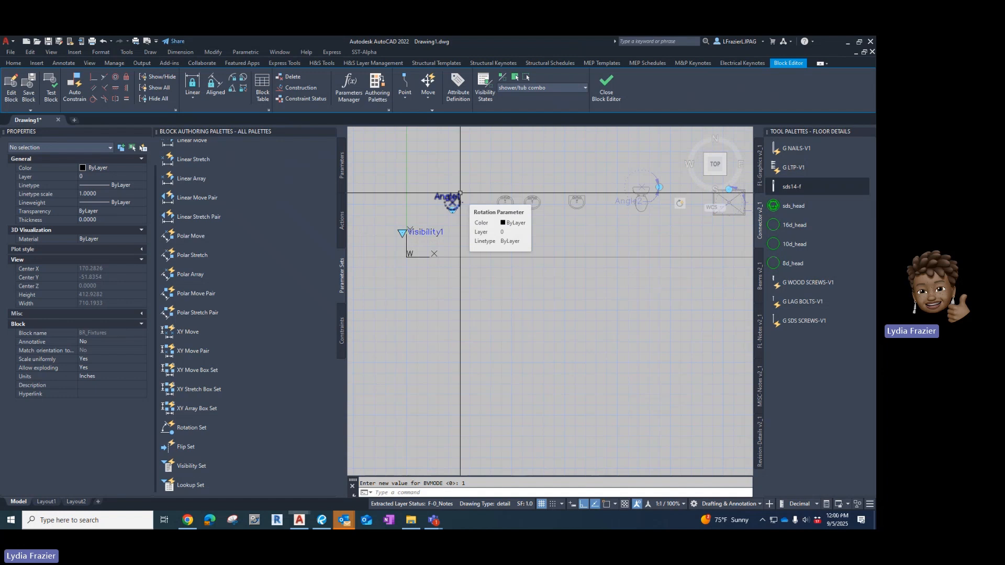
scroll(460, 193, "up", 6)
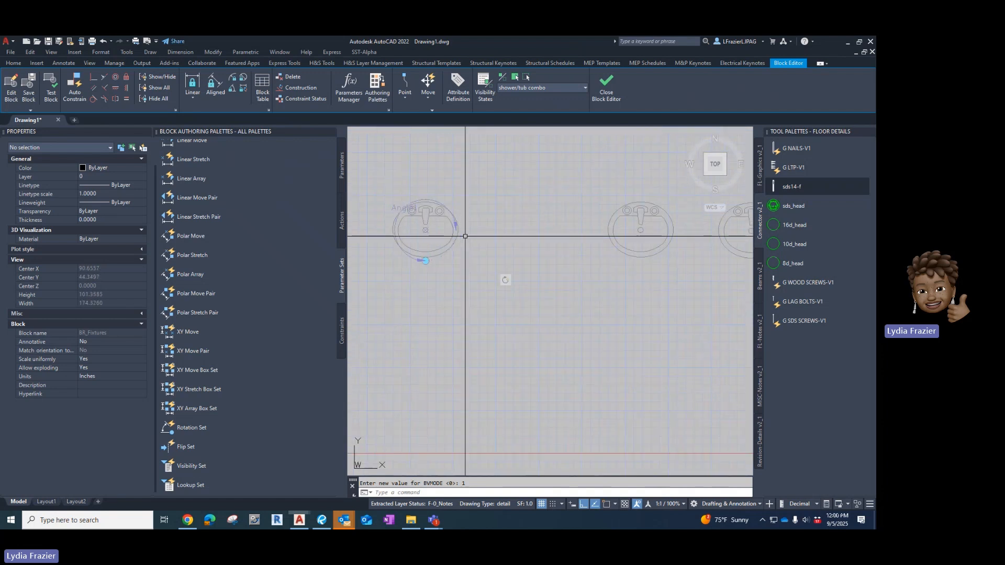
scroll(489, 227, "down", 3)
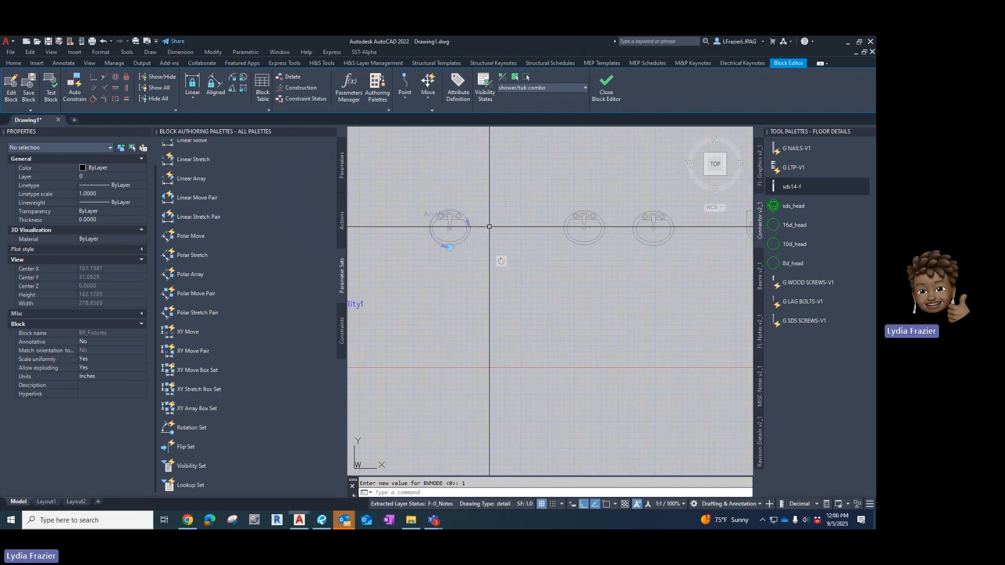
key("Return")
left_click(534, 174)
left_click(399, 291)
scroll(431, 229, "up", 4)
key("Return")
scroll(476, 218, "up", 2)
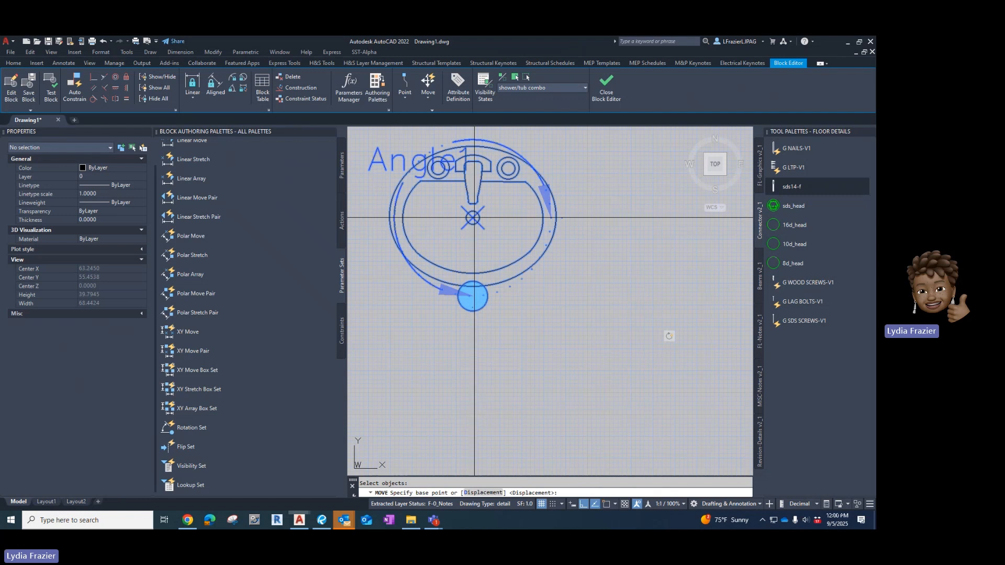
left_click(472, 217)
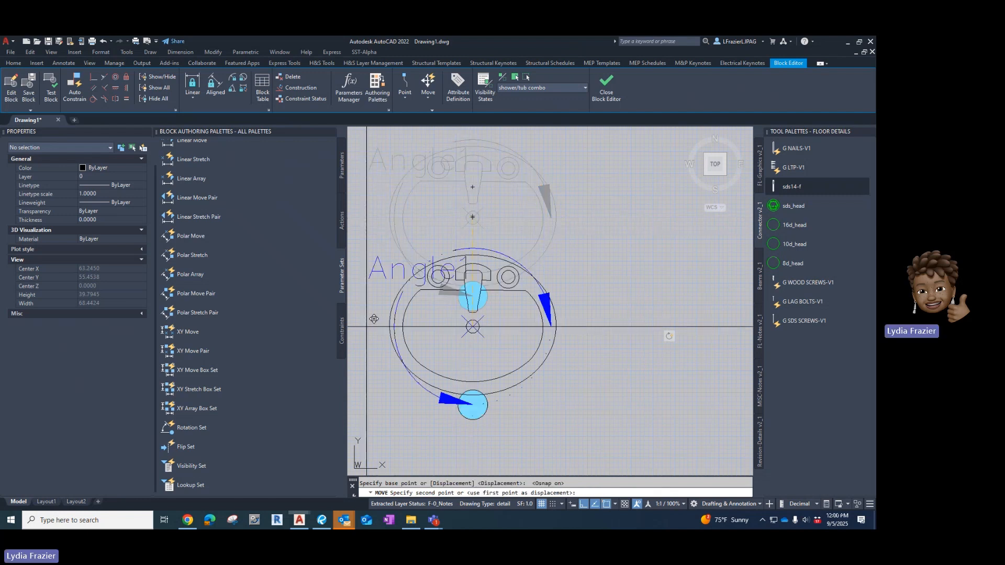
type("0,0")
key("Return")
- Move the two Dbl Vanity sinks to 0,0, using the drain centre of the sink nearest the origin as base point
scroll(367, 327, "down", 5)
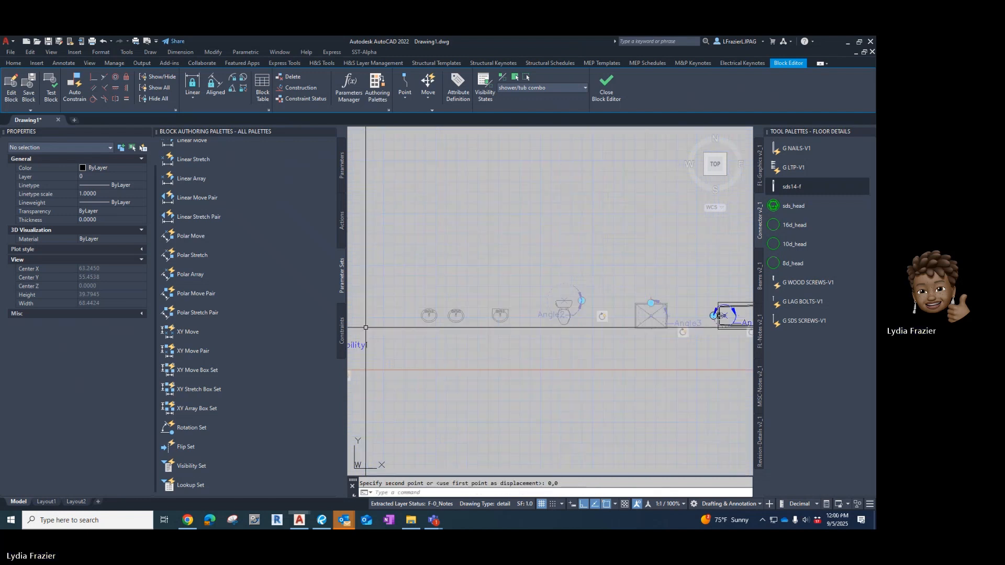
right_click(429, 304)
left_click(461, 68)
left_click(477, 287)
left_click(408, 337)
key("Return")
scroll(419, 324, "up", 6)
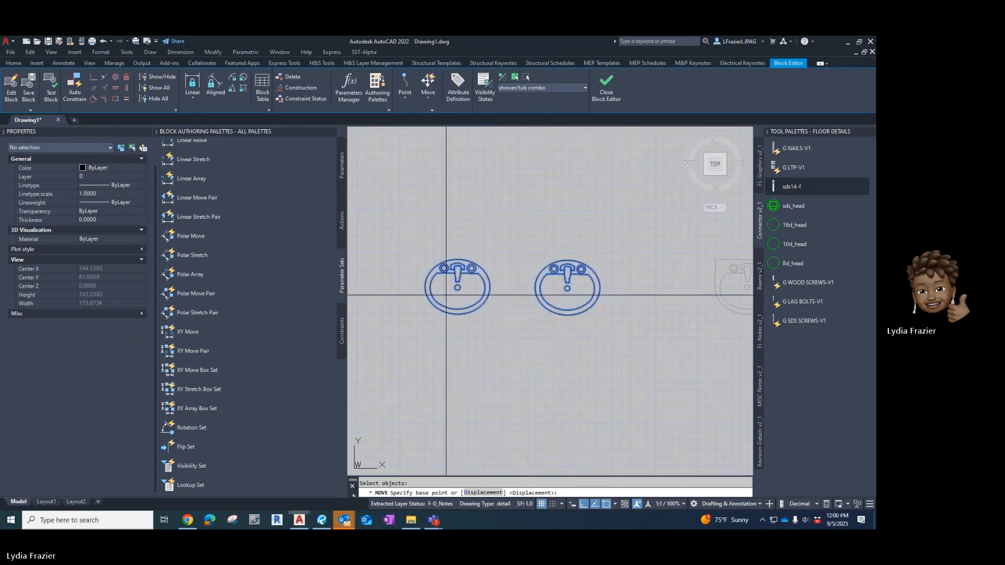
left_click(457, 288)
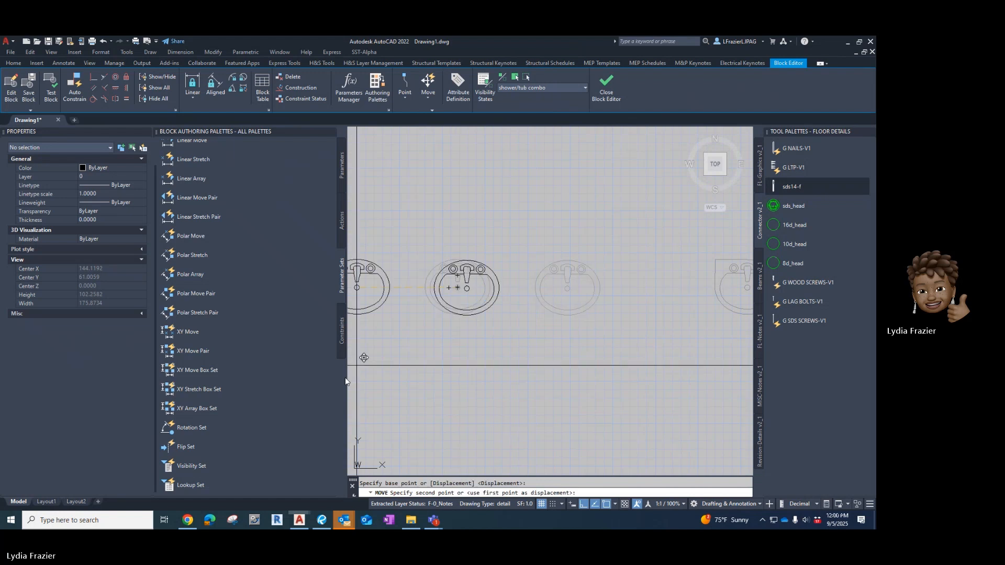
type("0,0")
key("Return")
- Move the pedestal sink from its drain centre to 0,0
scroll(409, 363, "down", 9)
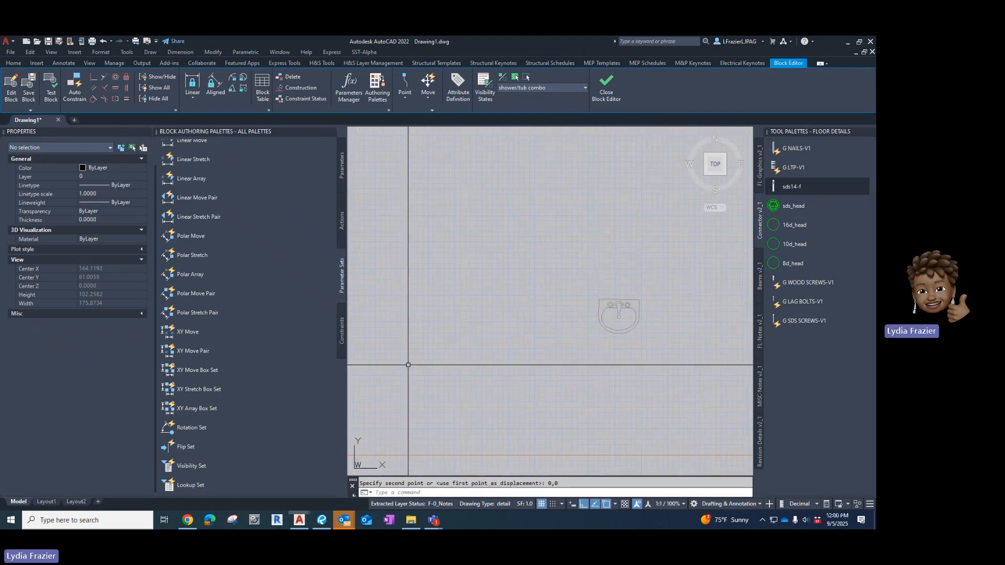
middle_click_drag(401, 375, 477, 332)
scroll(478, 332, "up", 5)
scroll(594, 235, "up", 2)
scroll(374, 403, "down", 4)
scroll(571, 284, "up", 2)
right_click(608, 269)
left_click(625, 274)
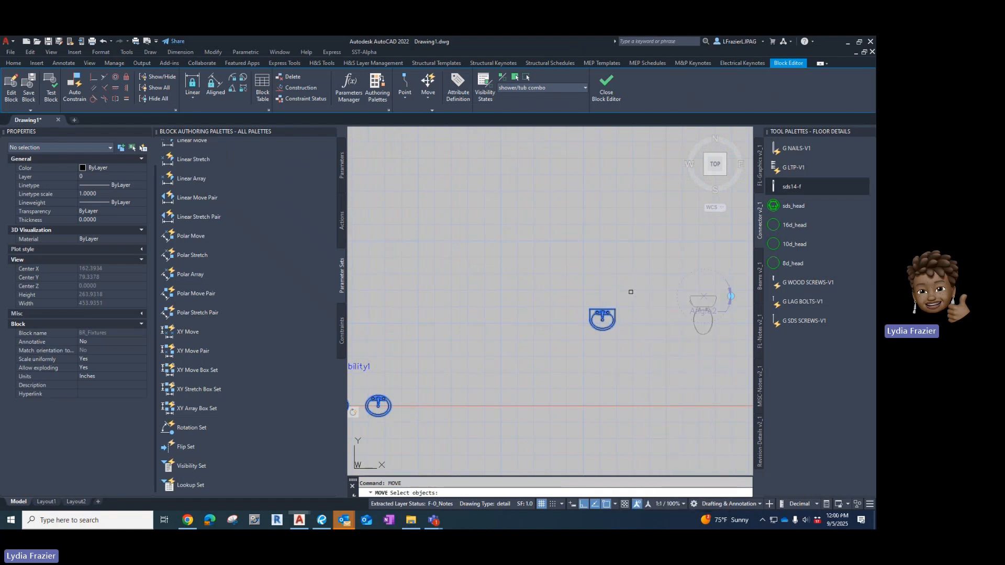
left_click(599, 319)
scroll(596, 320, "up", 5)
key("Return")
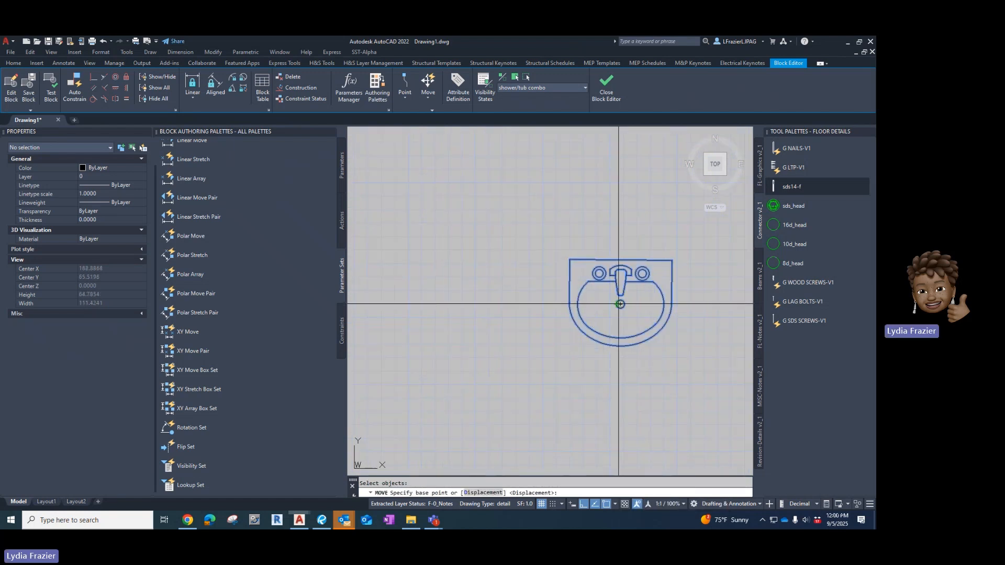
left_click(619, 304)
type("0,0")
key("Return")
- Move the toilet together with its Angle2 rotation parameter from the middle of the tank's back edge to 0,0
scroll(549, 301, "down", 5)
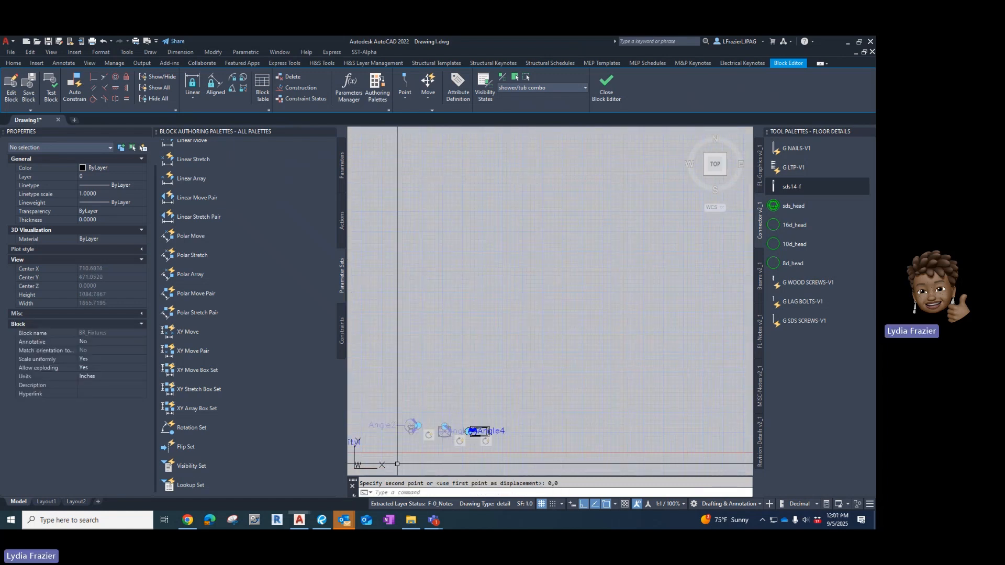
scroll(523, 353, "up", 5)
scroll(525, 340, "down", 3)
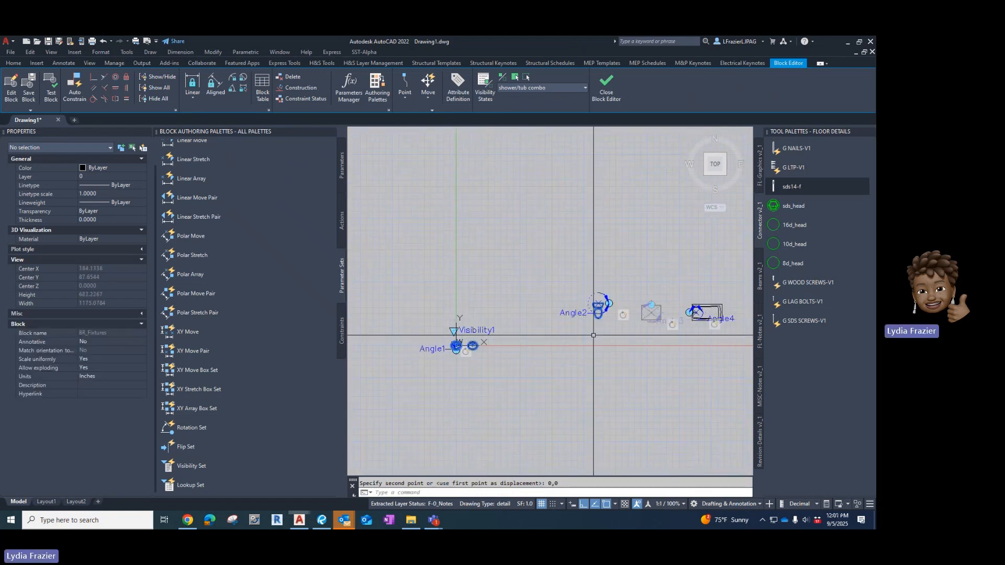
scroll(617, 303, "up", 4)
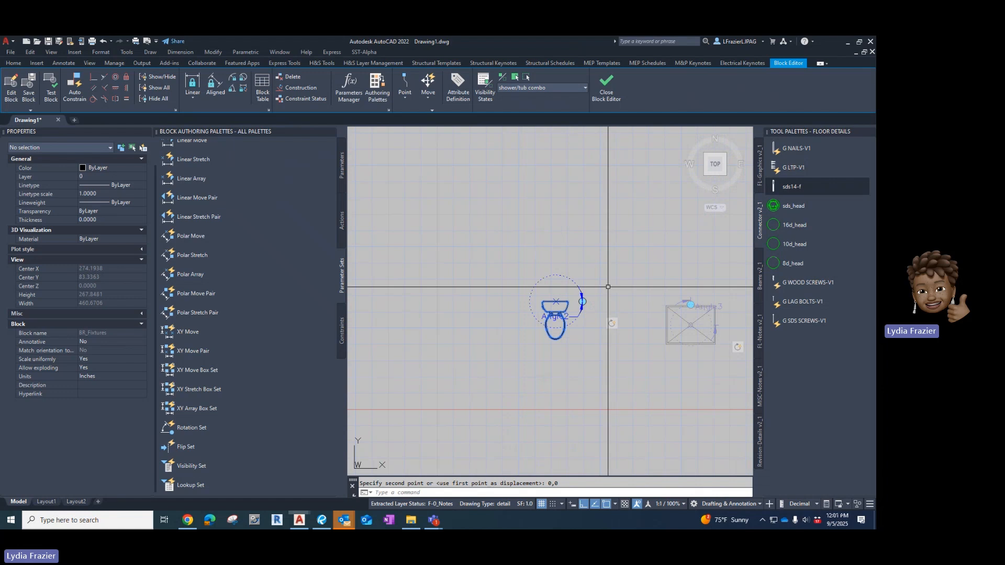
key("Return")
left_click(630, 253)
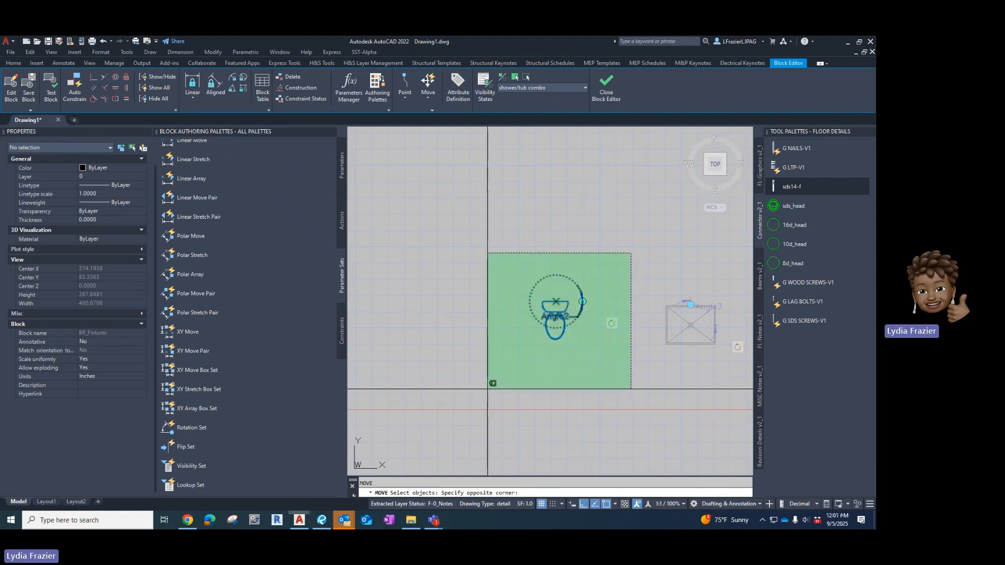
left_click(488, 389)
key("Return")
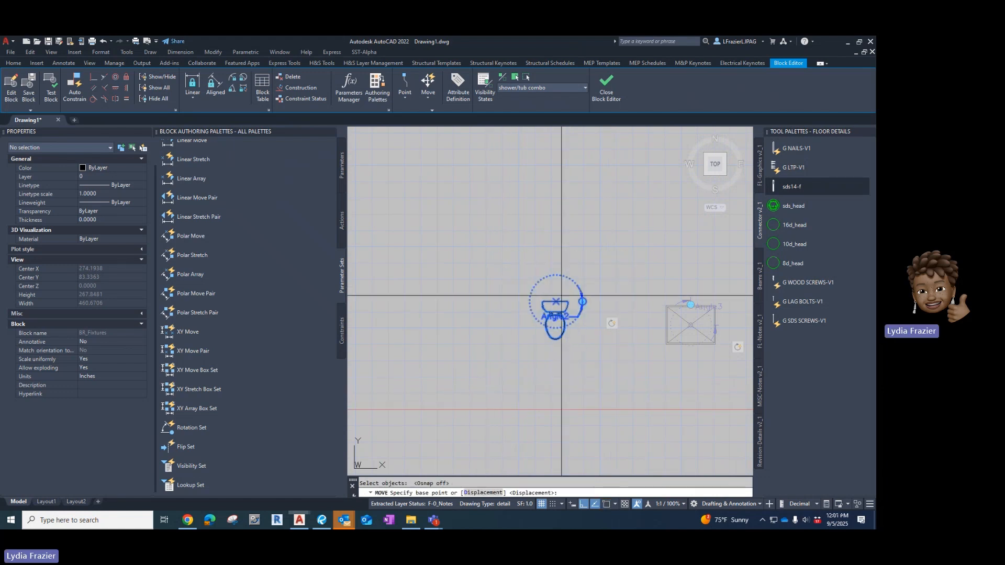
scroll(556, 302, "up", 2)
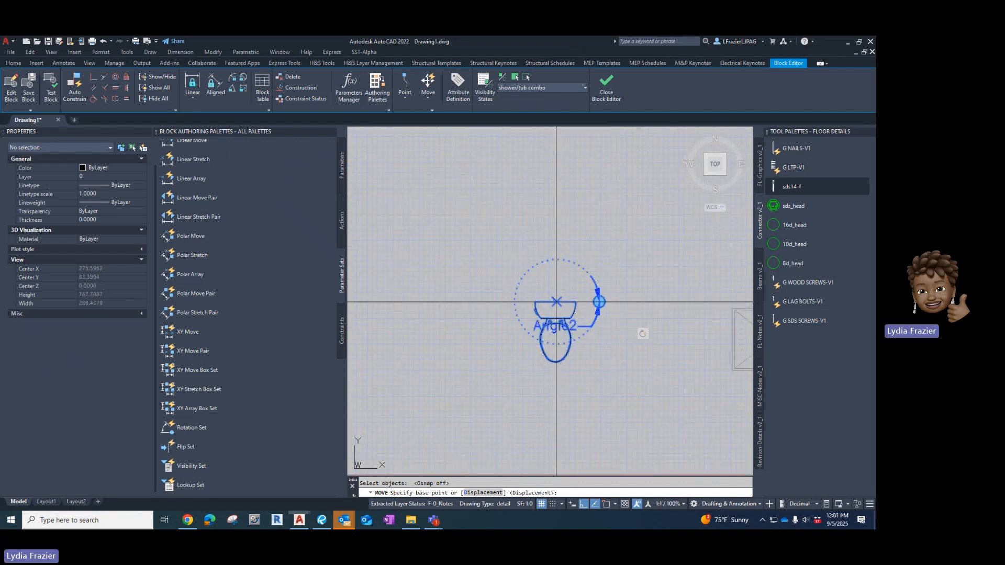
left_click(555, 302)
type("0")
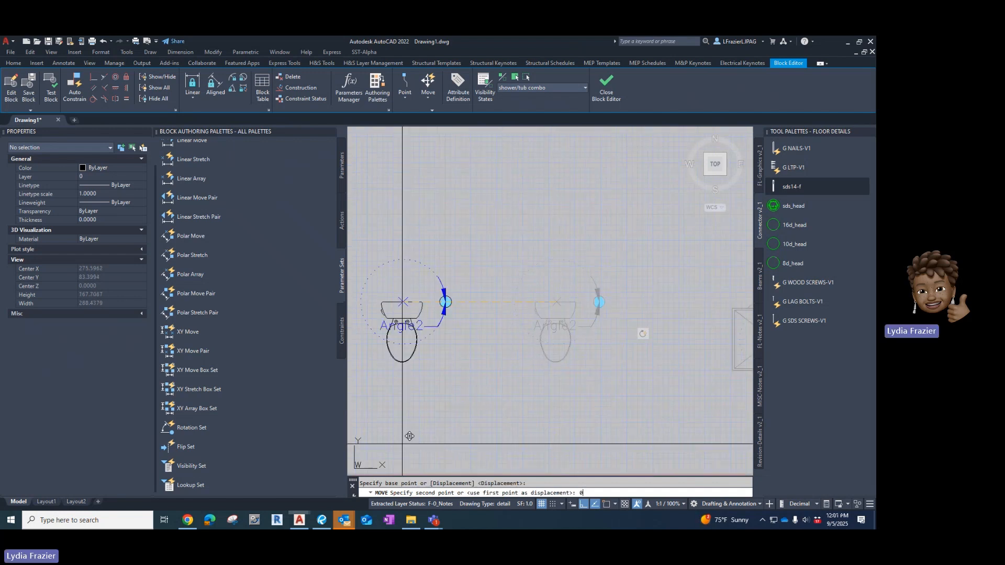
type(",0")
key("Return")
- Move the shower together with its Angle3 rotation parameter from the shower's drain centre to 0,0
scroll(488, 362, "down", 10)
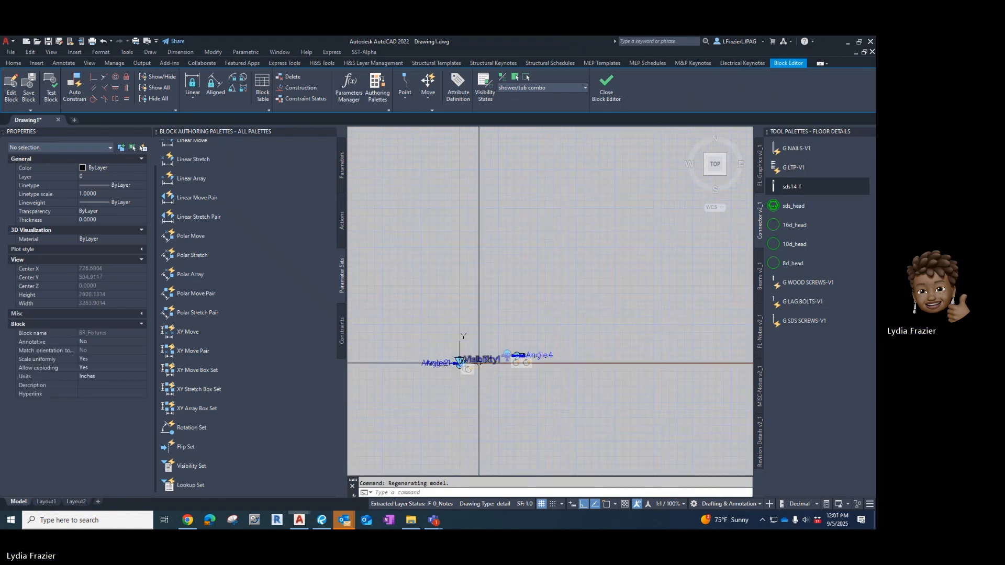
scroll(478, 362, "up", 10)
scroll(504, 344, "down", 5)
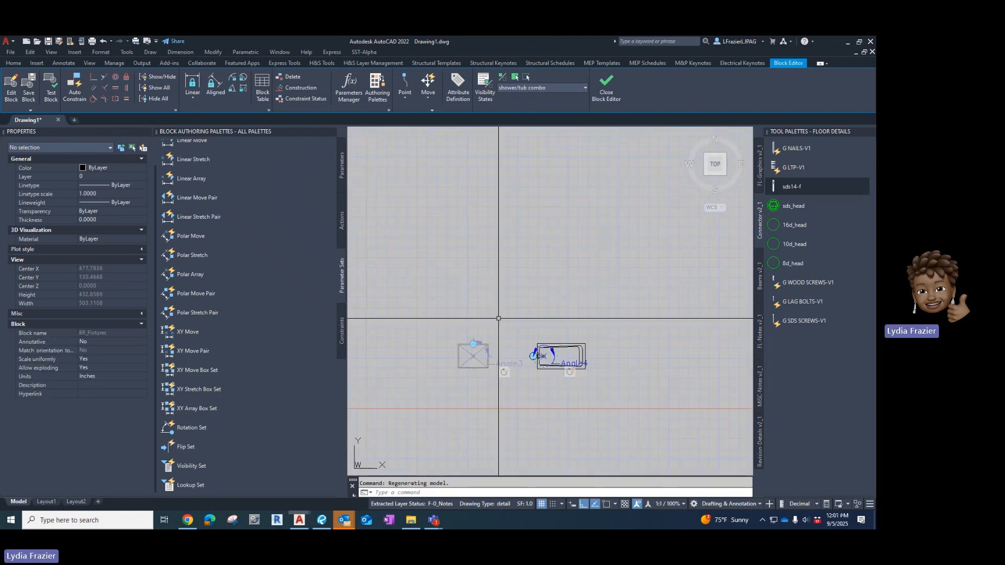
type("m")
key("Return")
left_click(528, 305)
left_click(431, 389)
scroll(515, 322, "up", 6)
key("Return")
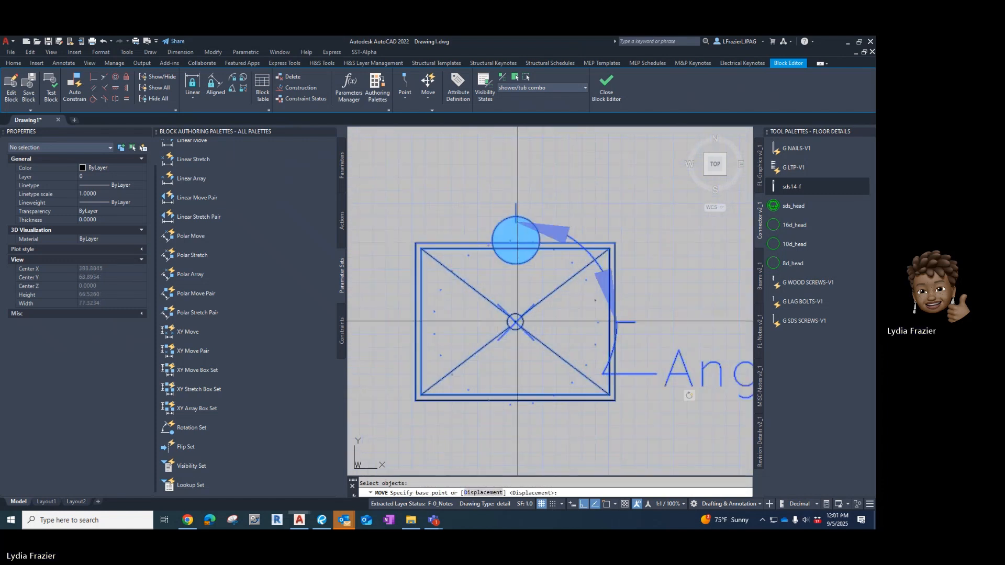
left_click(515, 321)
type("0")
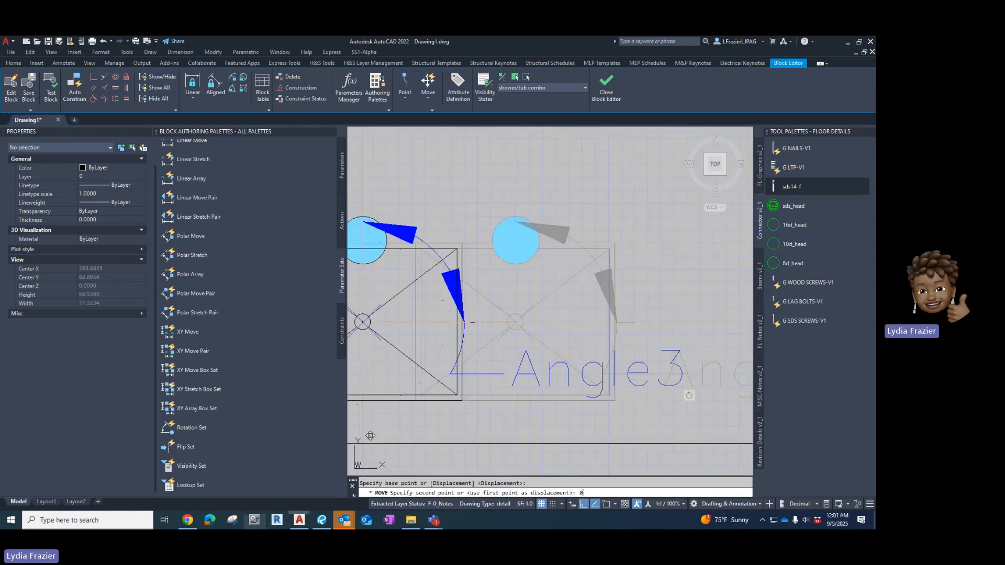
type(",0")
key("Return")
- Move the shower/tub combo together with its Angle4 rotation parameter from the tub's drain centre to 0,0, with object snap on
scroll(464, 317, "down", 8)
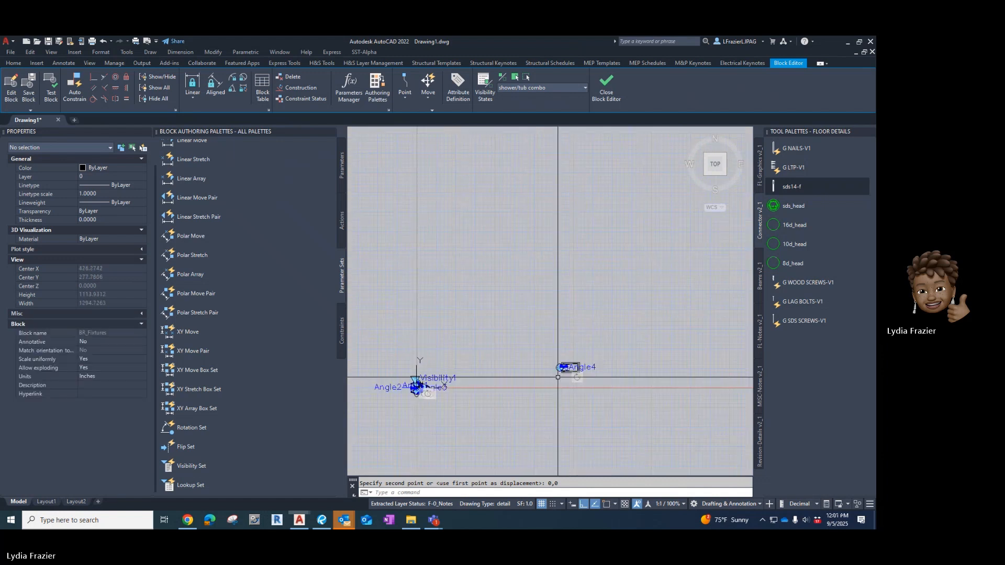
right_click(464, 317)
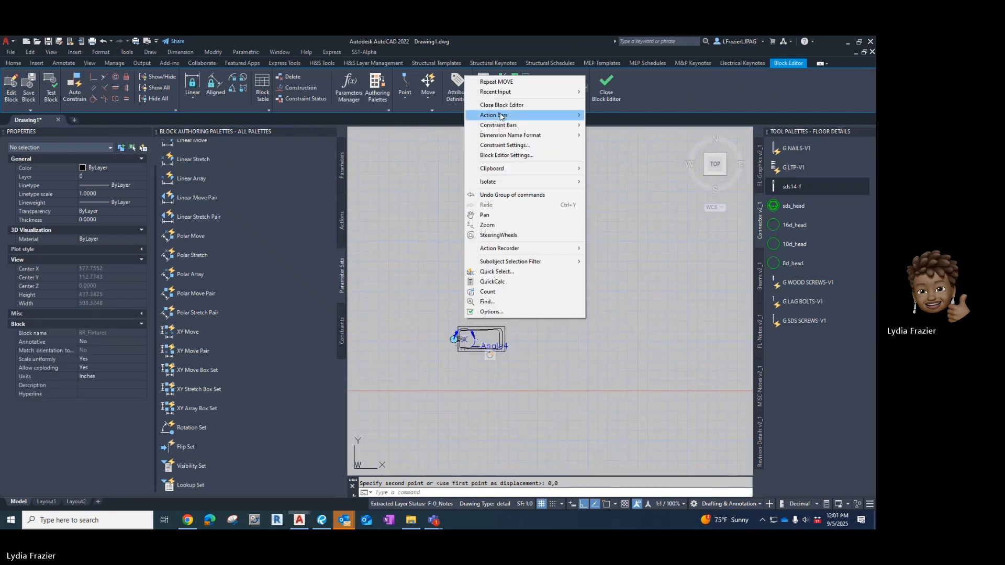
left_click(496, 82)
left_click(538, 354)
left_click(455, 306)
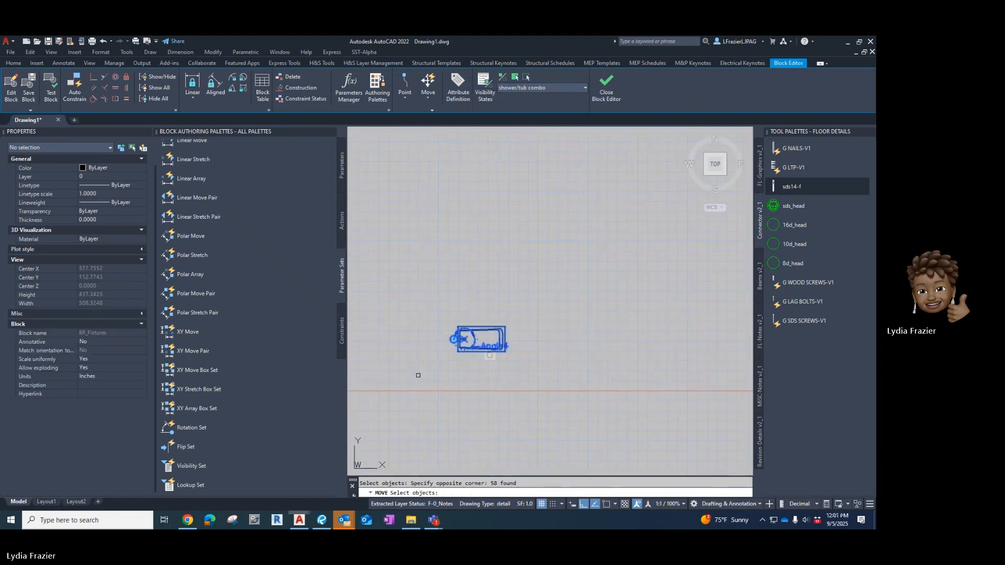
scroll(457, 338, "up", 5)
scroll(492, 341, "up", 2)
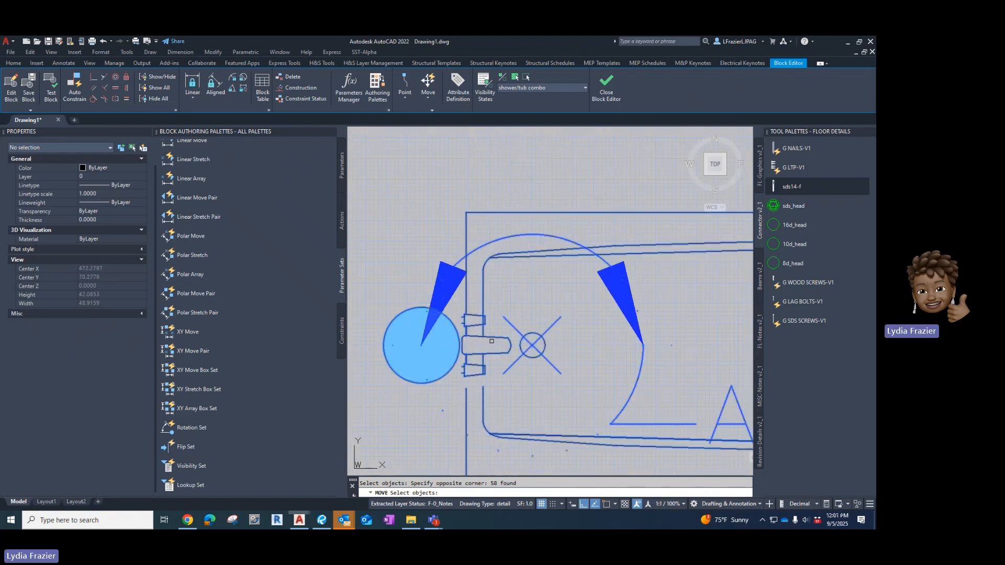
key("F2")
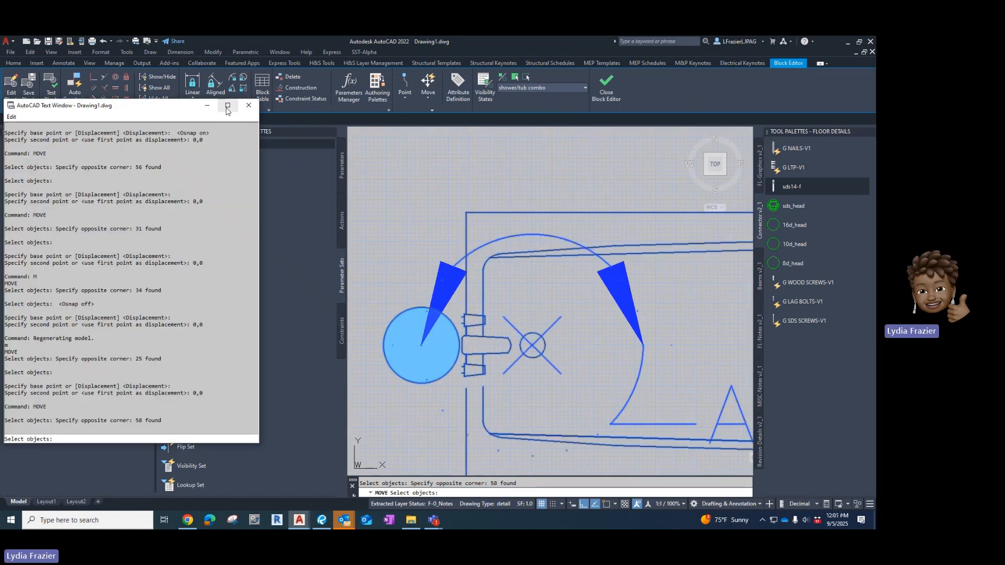
left_click(249, 106)
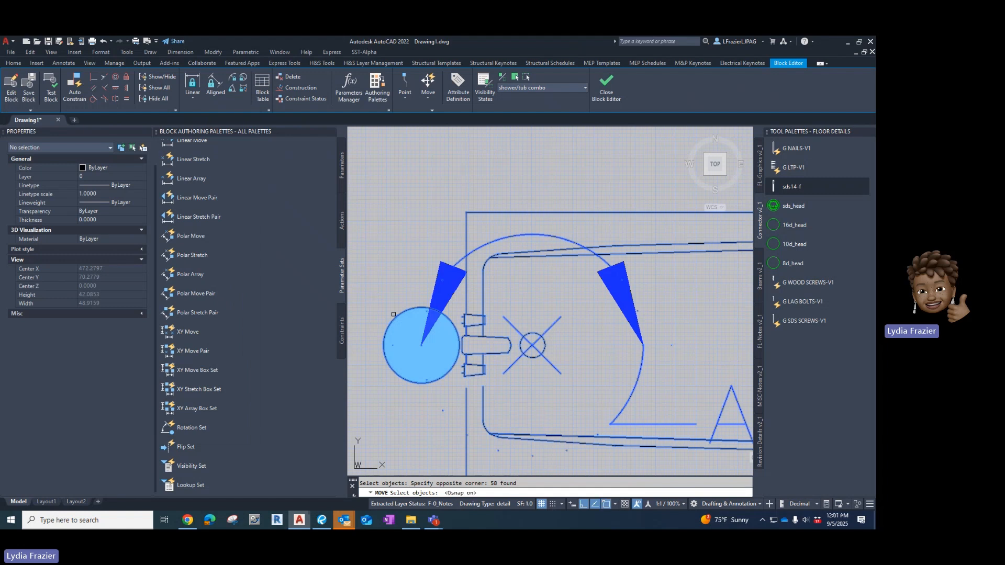
key("Return")
left_click(532, 346)
type("0,0")
key("Return")
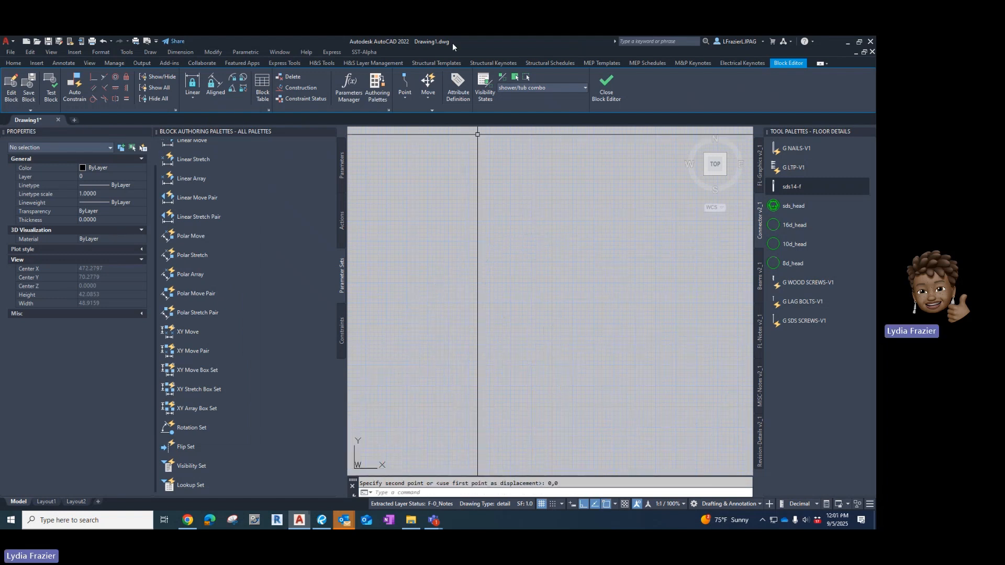
- Test the block and switch its visibility state to Dbl Vanity, Pedestal and Toilet to check each fixture's insertion point
scroll(526, 286, "down", 15)
scroll(397, 296, "up", 9)
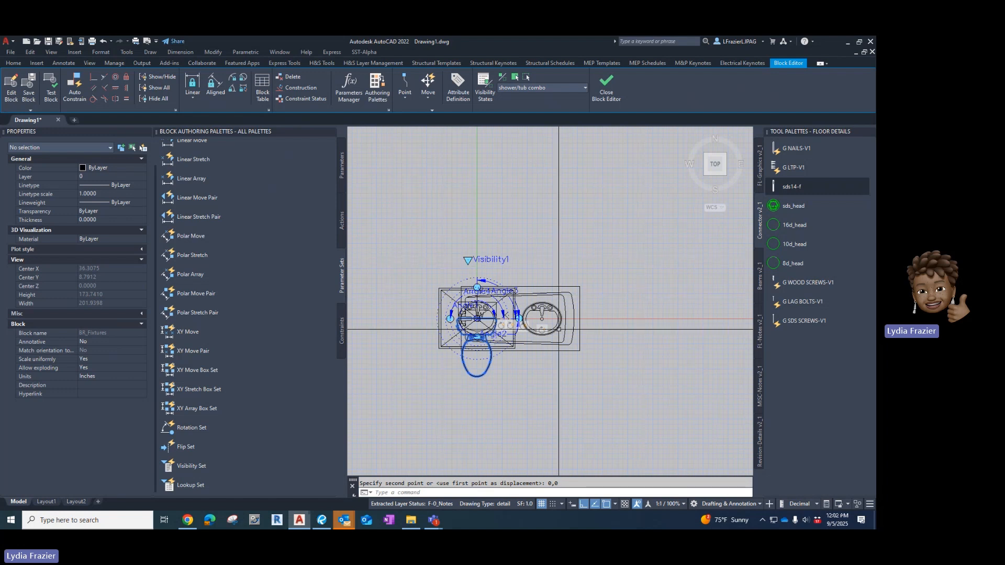
left_click(50, 88)
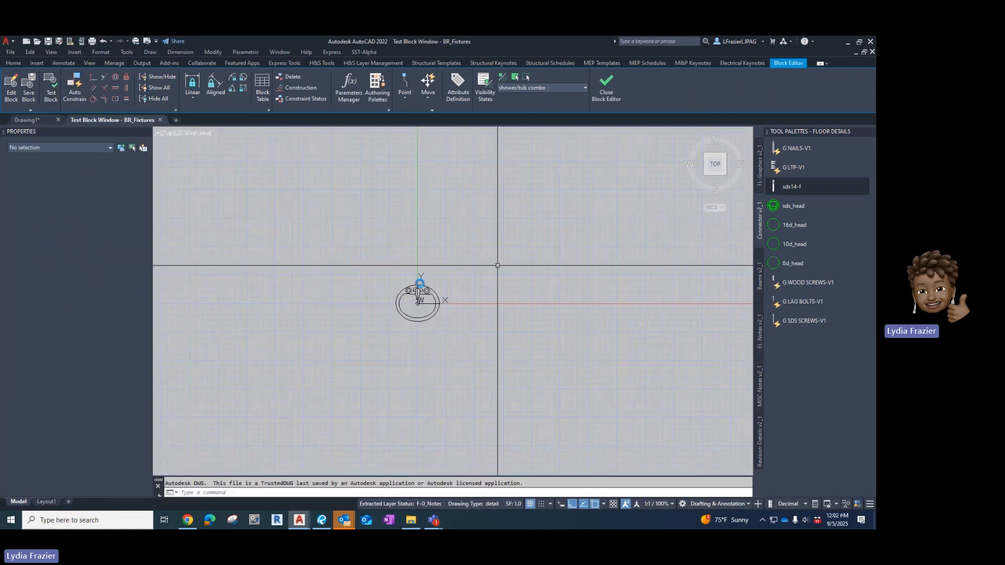
left_click(400, 297)
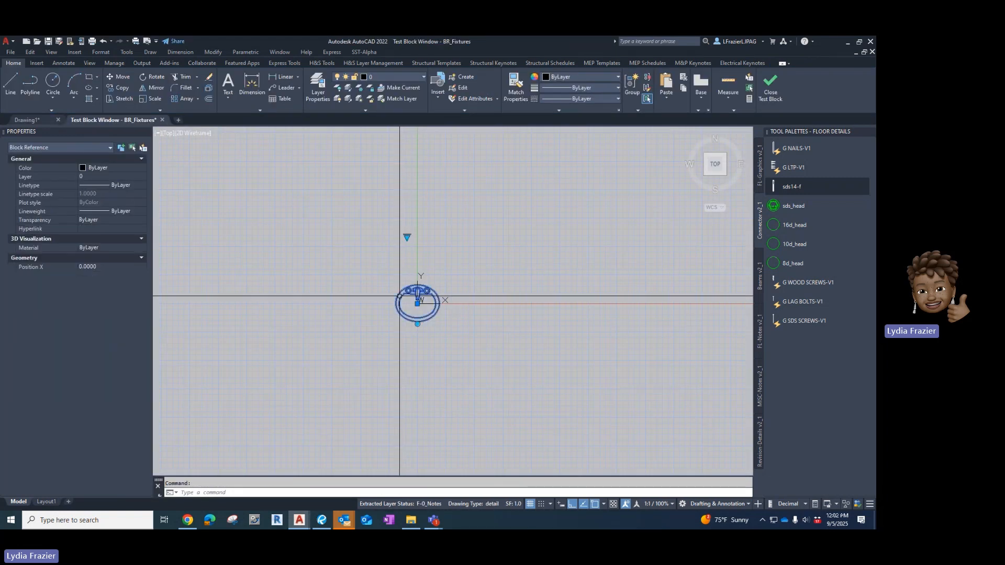
scroll(388, 307, "up", 2)
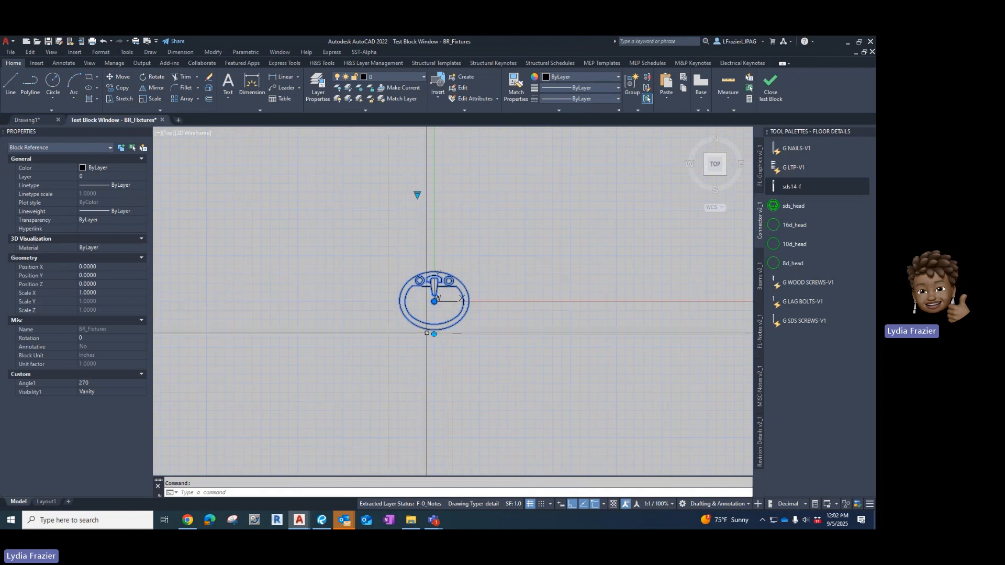
left_click(417, 196)
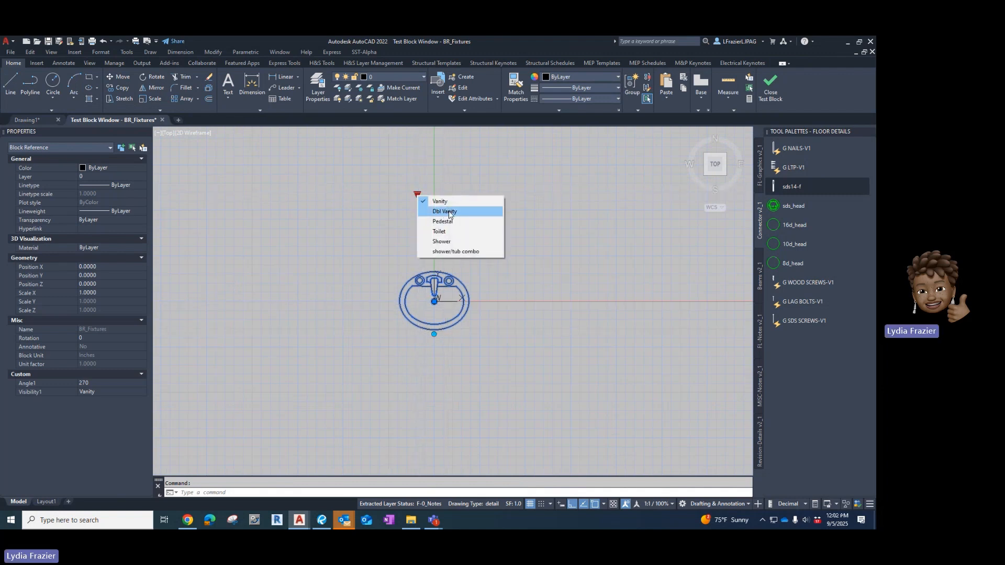
left_click(449, 211)
left_click(417, 195)
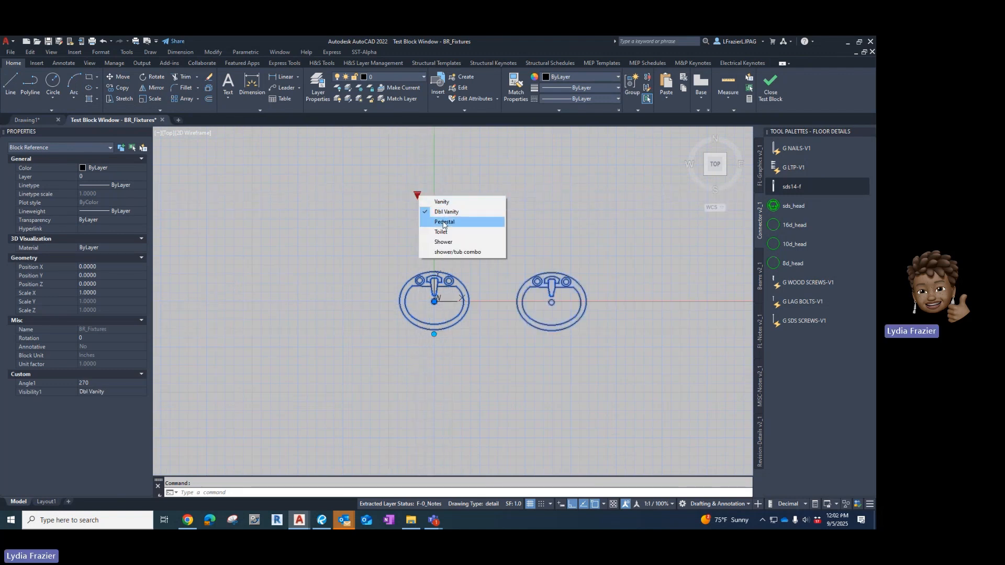
left_click(443, 222)
left_click(417, 195)
left_click(440, 232)
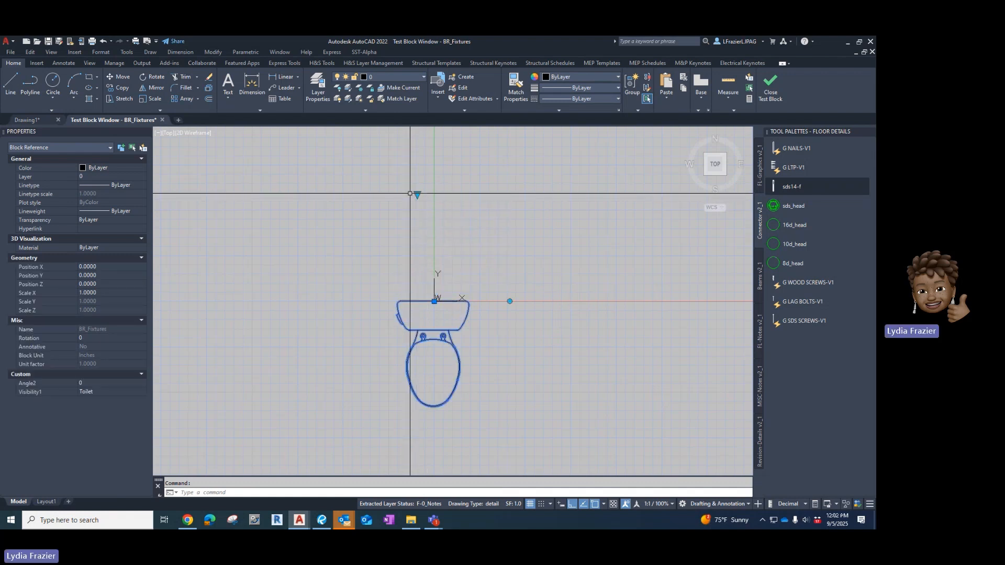
- Switch the test block through Shower, shower/tub combo and back to Vanity, and close the test window
left_click(417, 195)
left_click(441, 241)
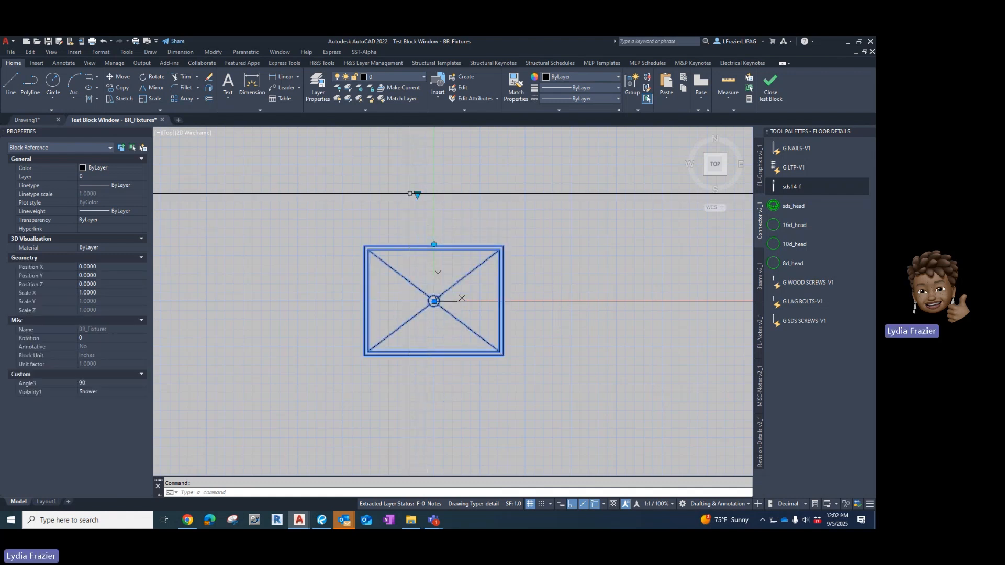
left_click(417, 195)
left_click(441, 252)
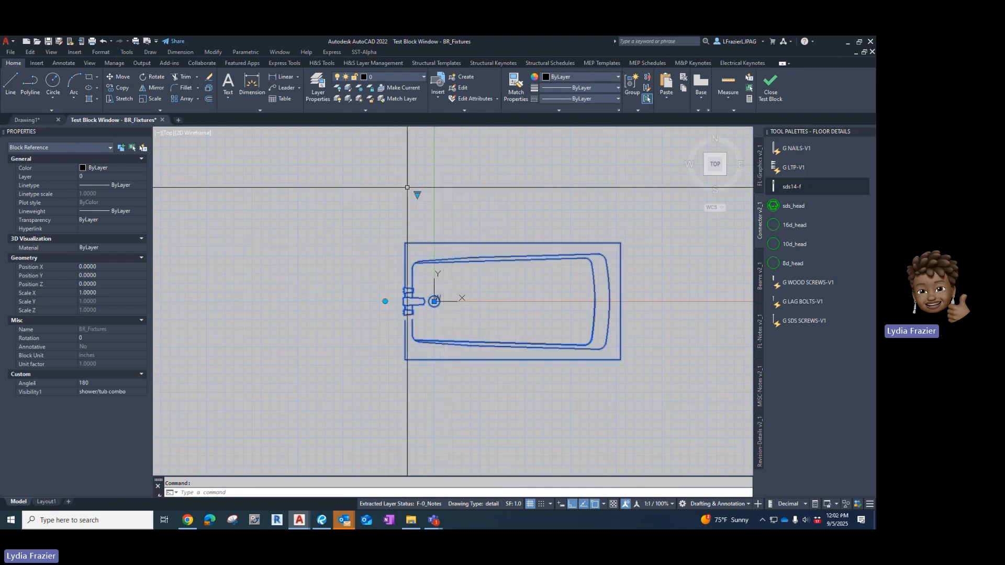
left_click(417, 195)
left_click(441, 201)
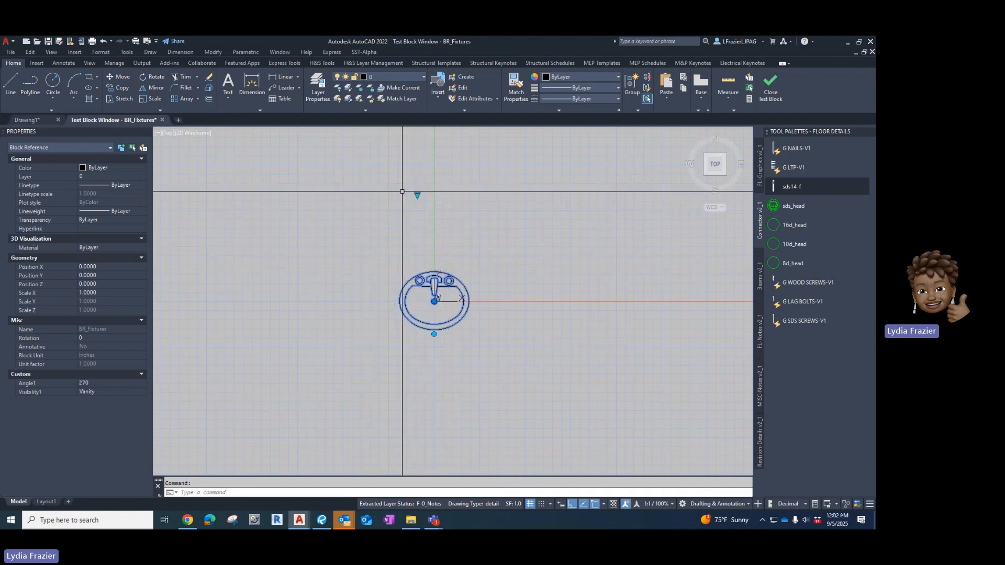
left_click(770, 87)
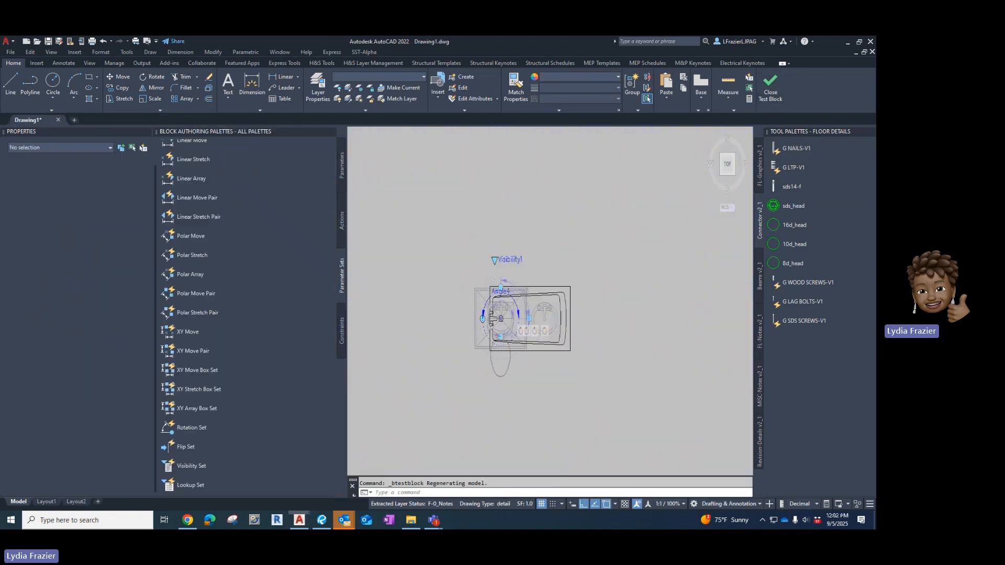
left_click(470, 262)
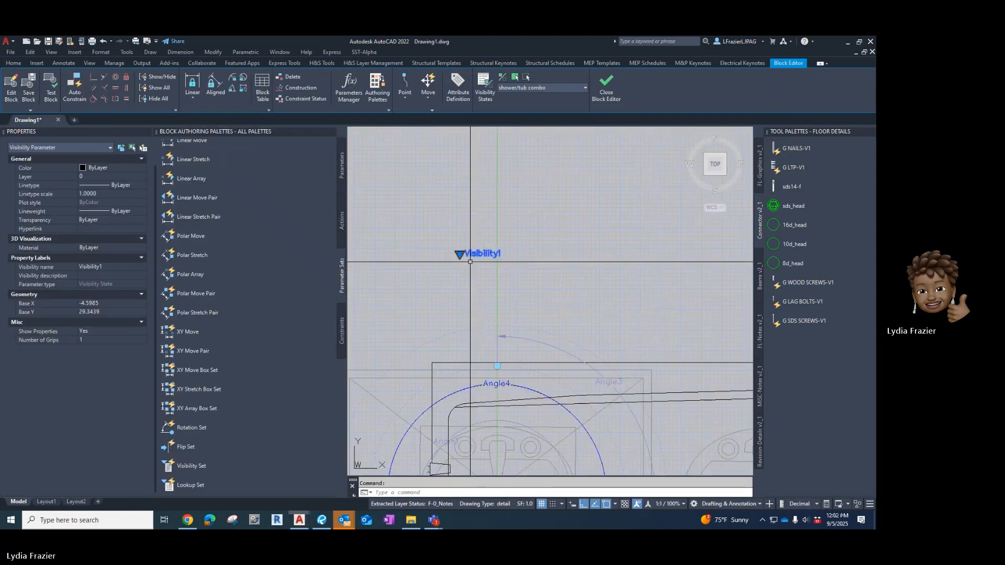
key("Return")
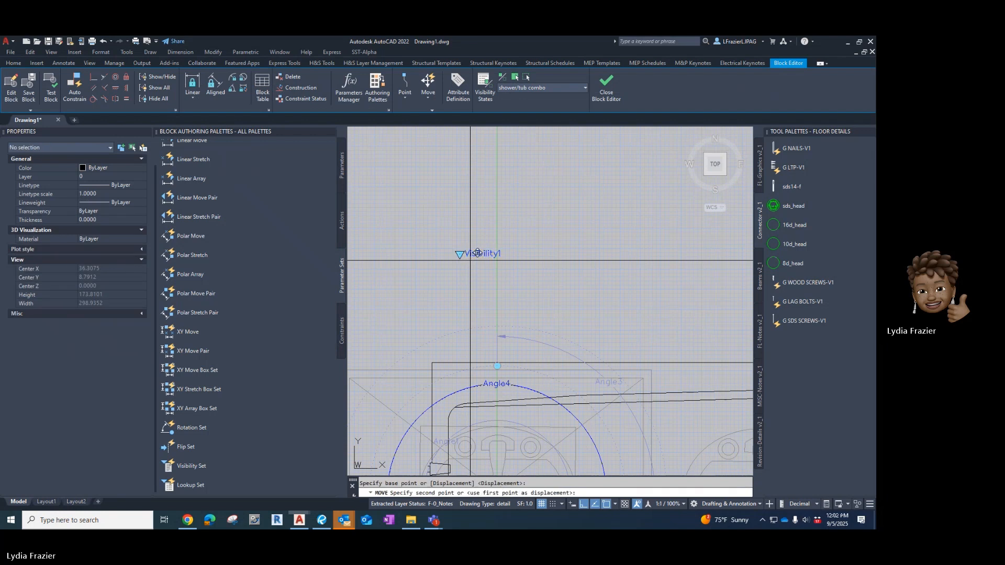
left_click(447, 261)
scroll(448, 285, "down", 2)
key("Escape")
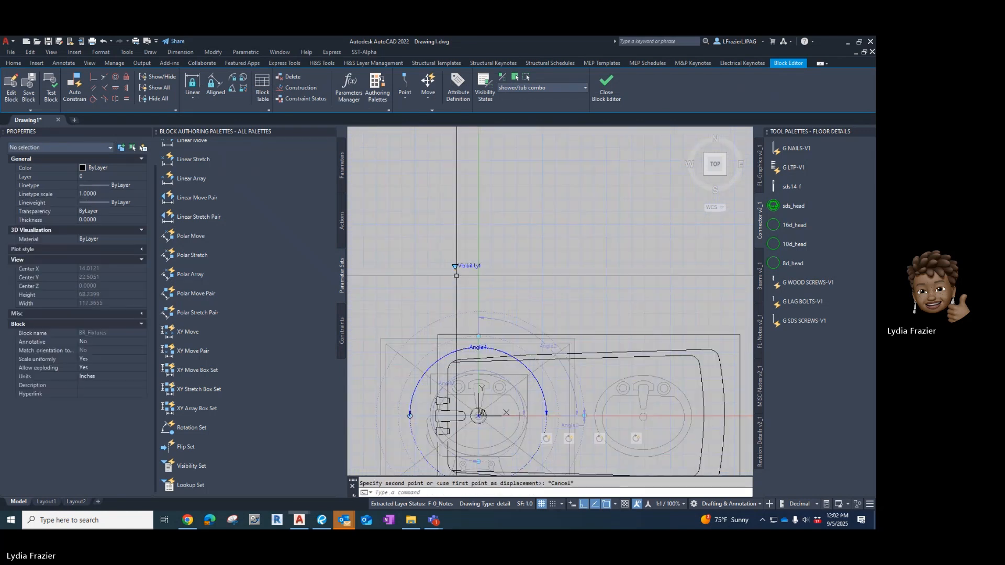
- Move the Visibility1 parameter, with Ortho off, to just outside the shower's left edge, slightly below the X axis
key("Return")
left_click(482, 259)
left_click(454, 270)
key("Return")
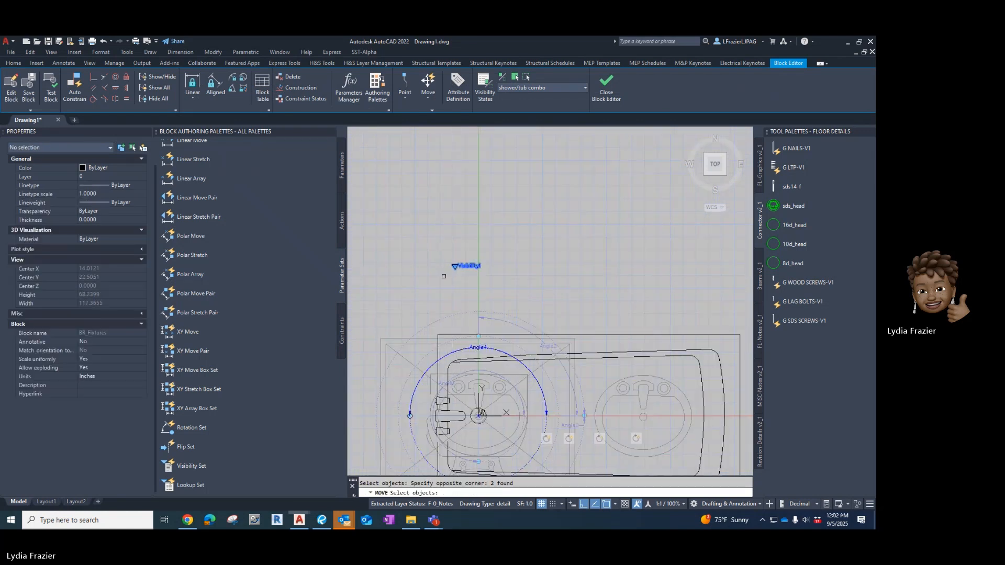
left_click(453, 267)
key("F8")
scroll(424, 335, "down", 3)
scroll(423, 343, "up", 5)
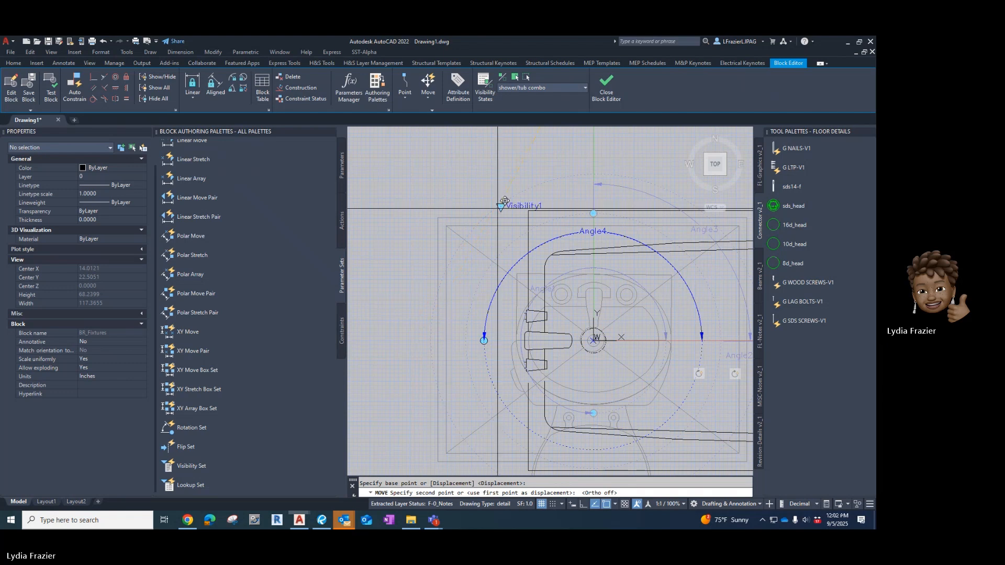
scroll(446, 222, "down", 2)
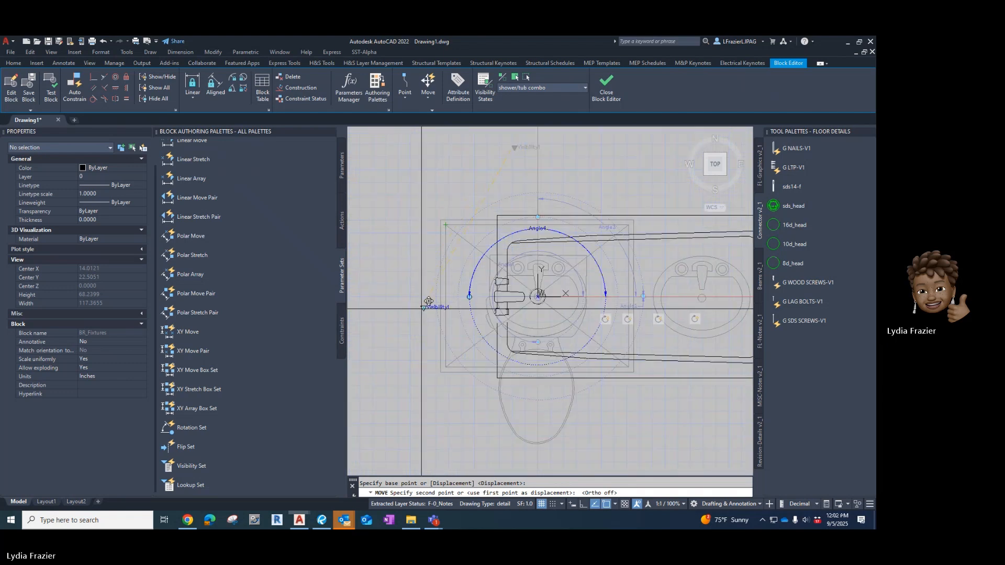
left_click(440, 299)
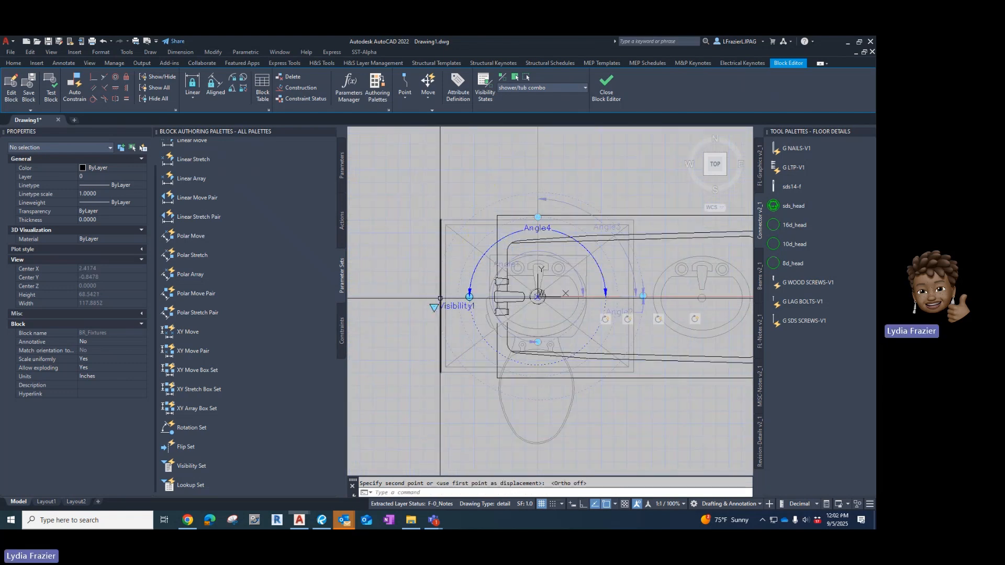
- Test the block again from its relocated visibility grip with the Dbl Vanity and Pedestal states, and close the test window
left_click(51, 87)
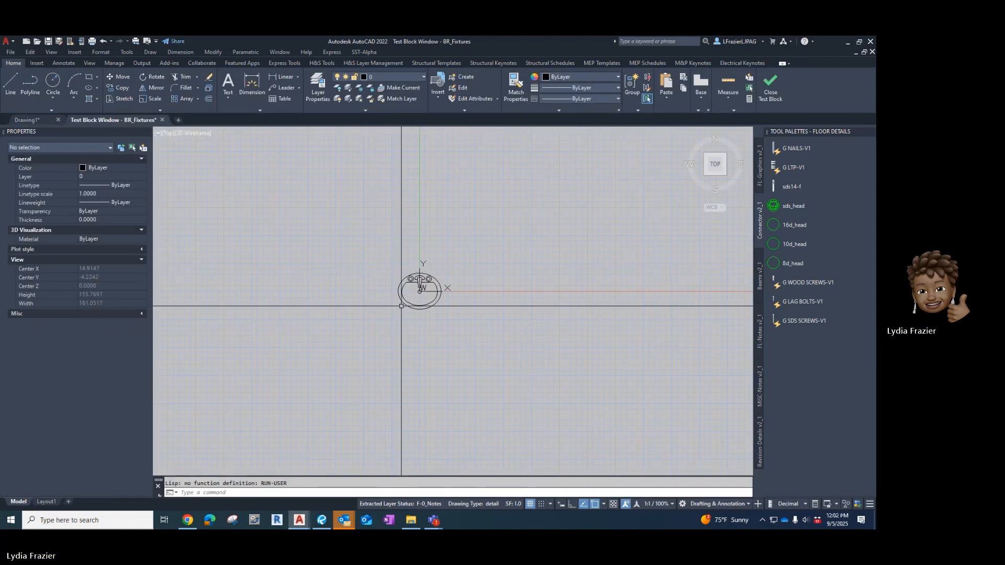
left_click(399, 296)
left_click(373, 296)
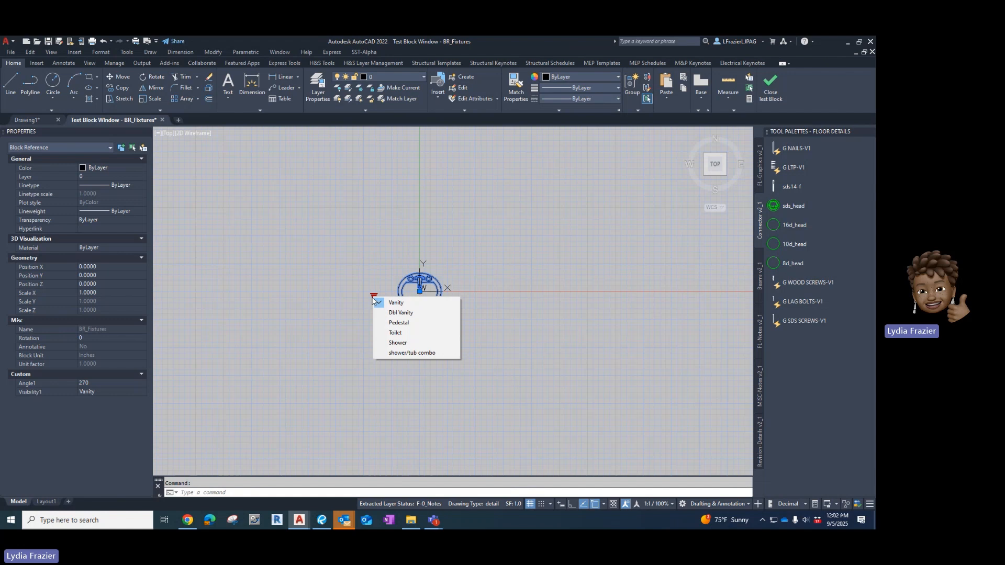
left_click(401, 313)
left_click(373, 296)
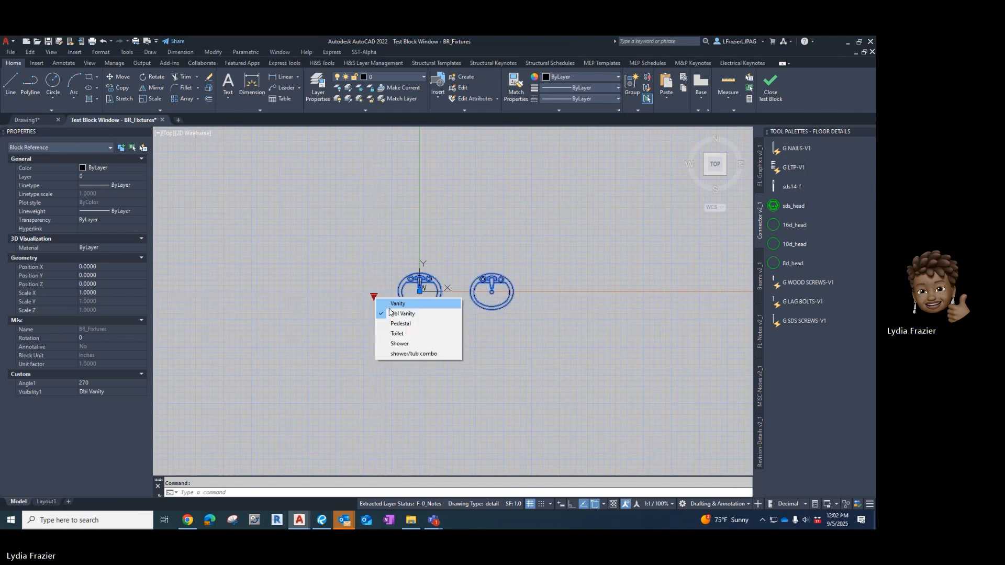
left_click(399, 323)
key("Escape")
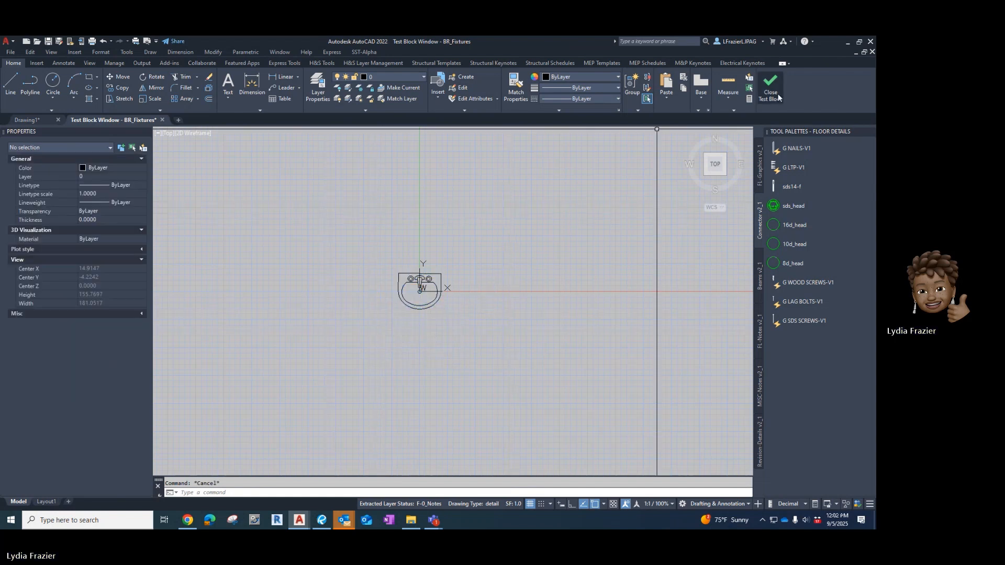
left_click(770, 86)
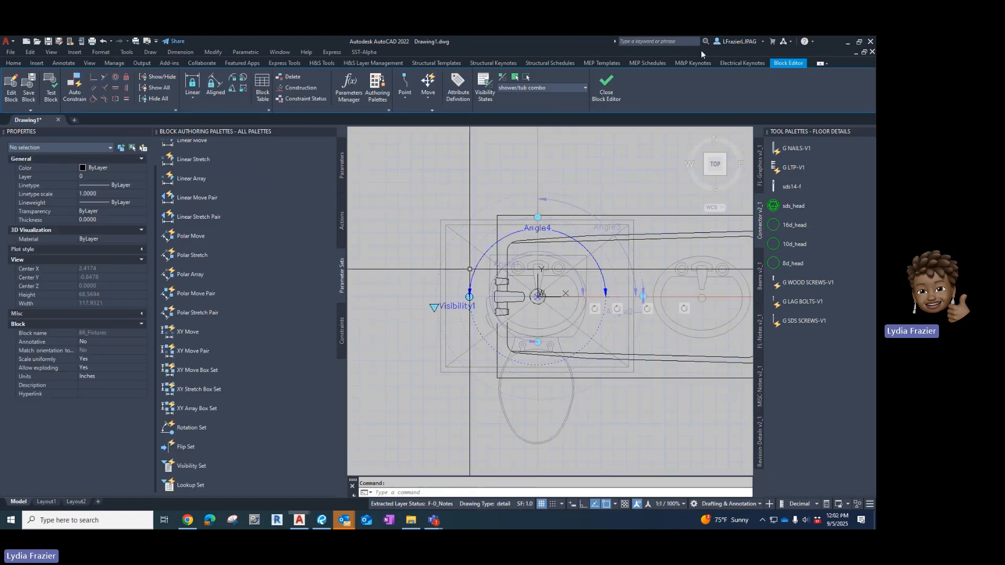
- Close the Block Editor and save the changes to BR_Fixtures
left_click(607, 86)
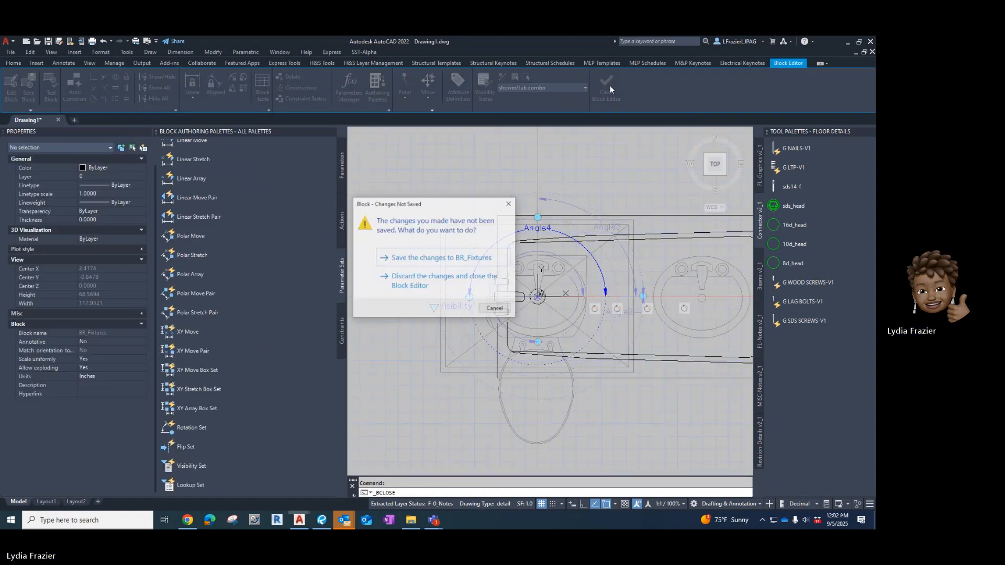
left_click(452, 260)
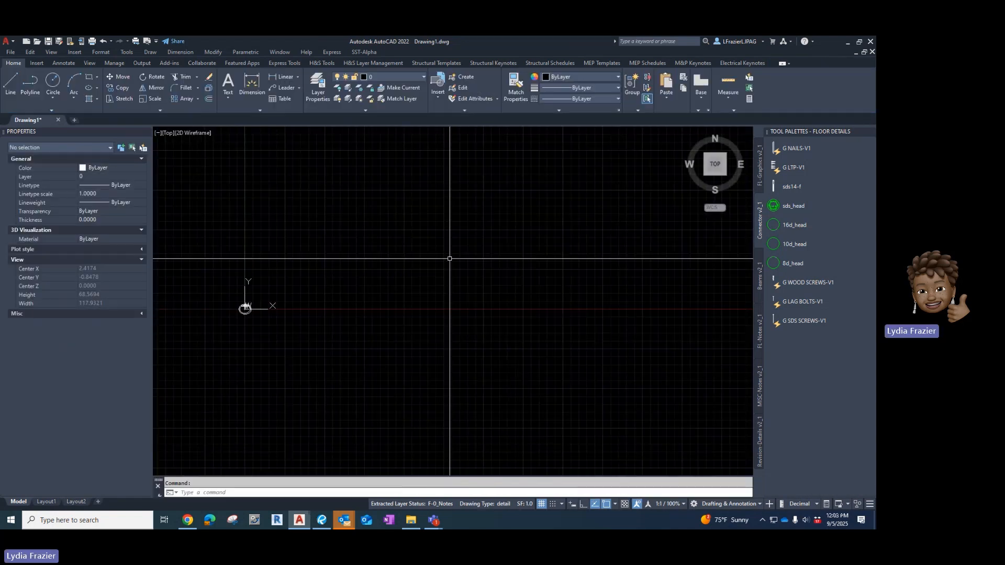
- Move the BR_Fixtures block away from the drawing origin, up and to the right, to about X 108, Y 45
scroll(263, 318, "up", 5)
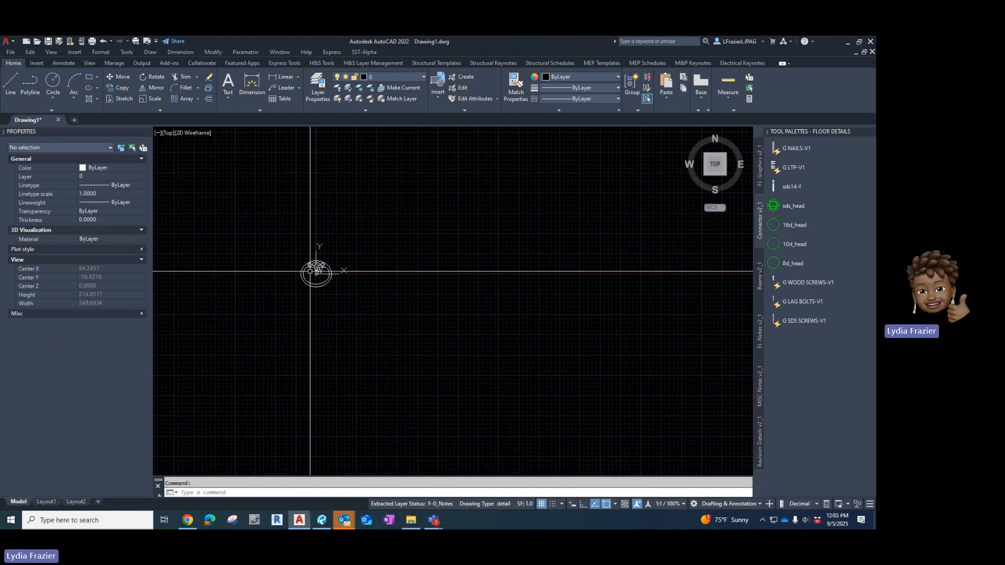
type("m")
key("Return")
key("Return")
left_click(311, 283)
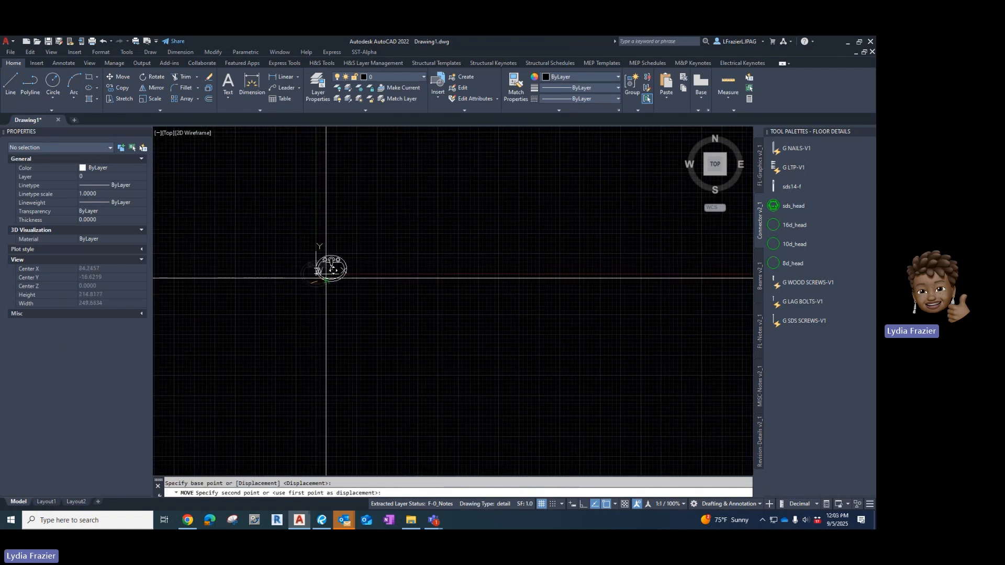
left_click(486, 210)
- Switch the placed block's visibility state through other fixtures, including Toilet and Shower, ending on shower/tub combo, and deselect the block
left_click(489, 208)
left_click(460, 202)
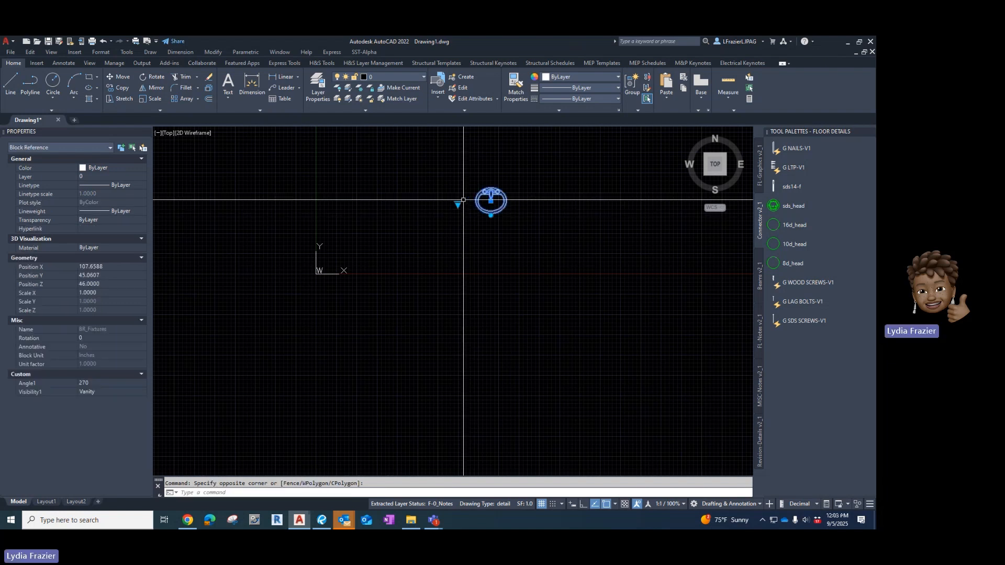
left_click(457, 204)
left_click(458, 204)
left_click(499, 218)
left_click(458, 204)
left_click(477, 241)
left_click(457, 204)
left_click(473, 252)
left_click(458, 205)
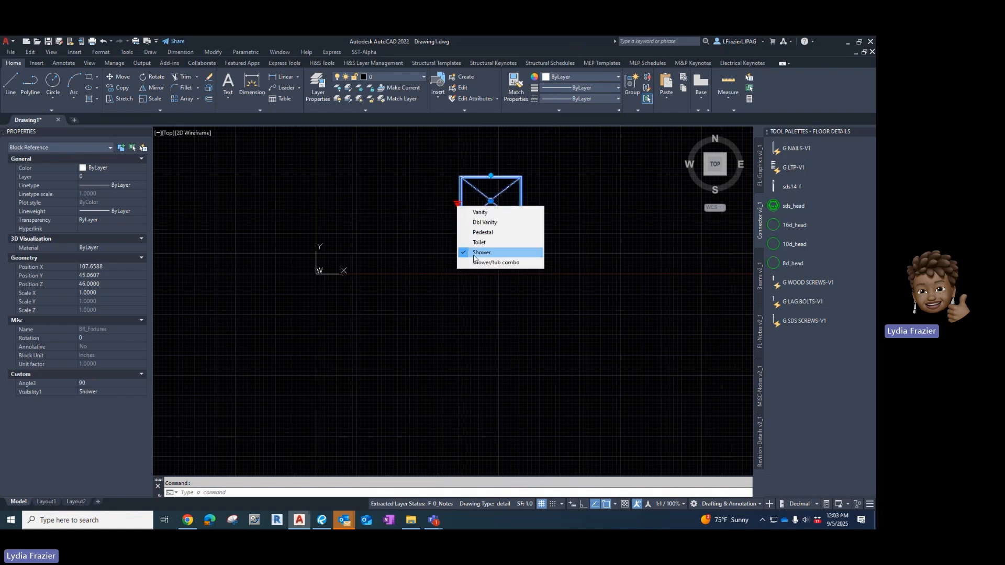
left_click(476, 261)
key("Escape")
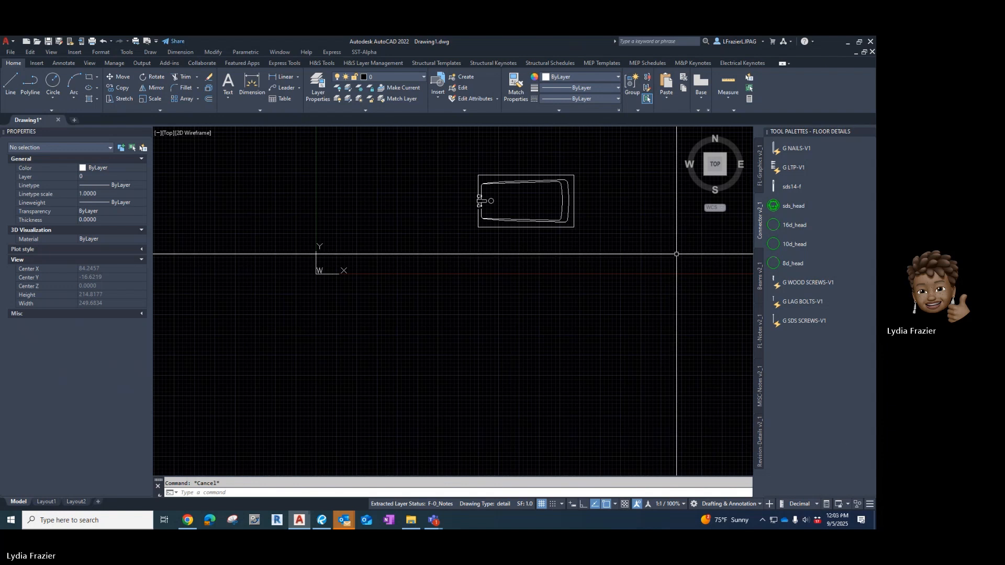
left_click(480, 52)
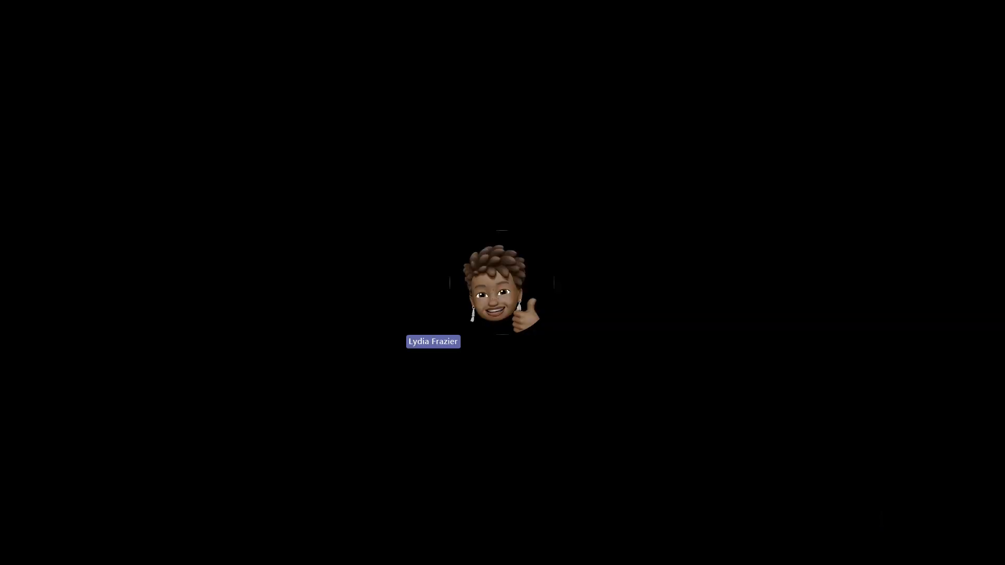